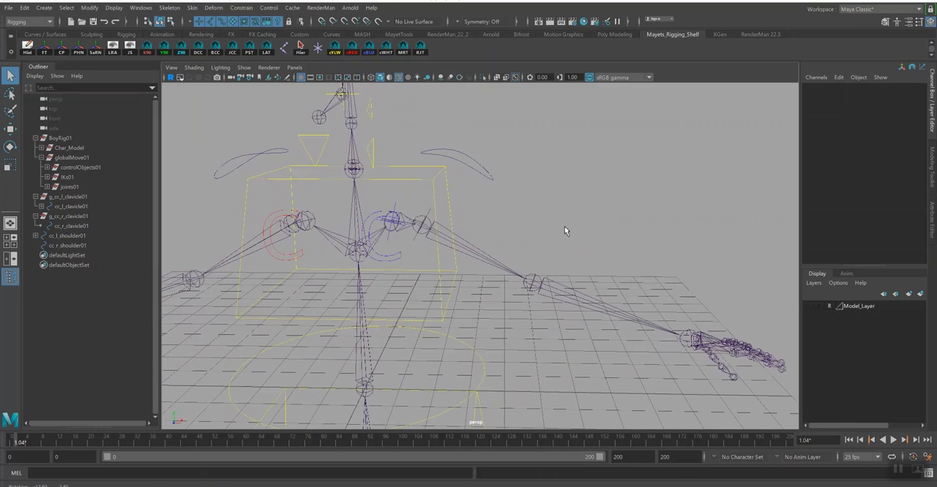
- Draw a grid-snapped triangular CV curve with degree 1 Linear around the spine joint above the hips, in the front view
alt+middle_drag(430, 291, 496, 197)
key(space)
drag(494, 218, 492, 239)
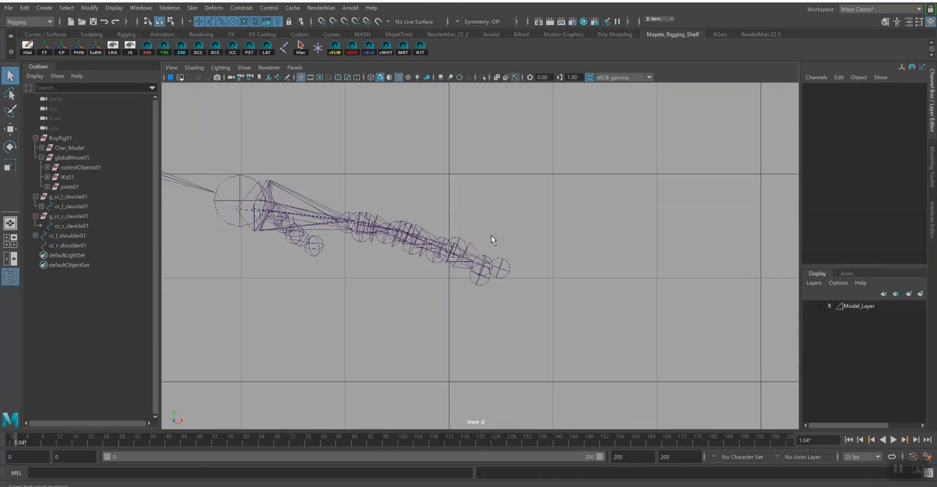
alt+middle_drag(481, 243, 594, 234)
alt+right_drag(594, 234, 256, 269)
alt+middle_drag(256, 269, 361, 297)
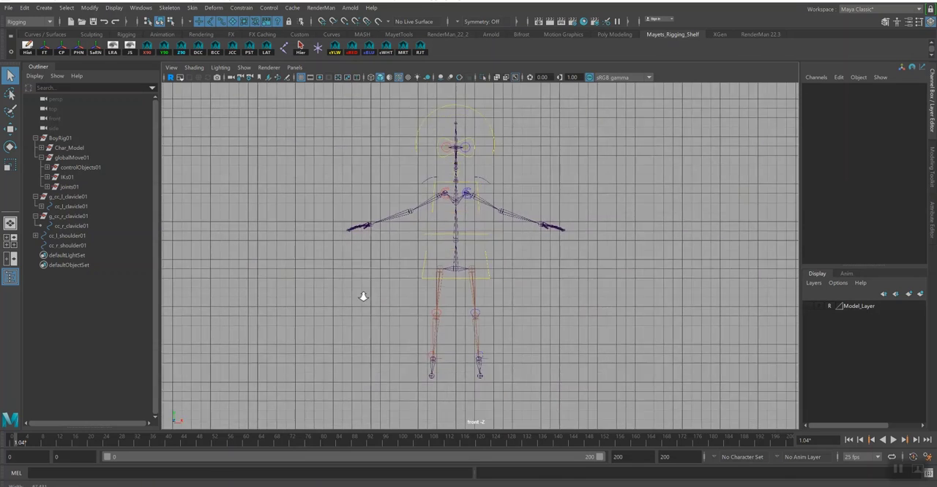
alt+right_drag(361, 297, 595, 385)
alt+middle_drag(594, 384, 603, 398)
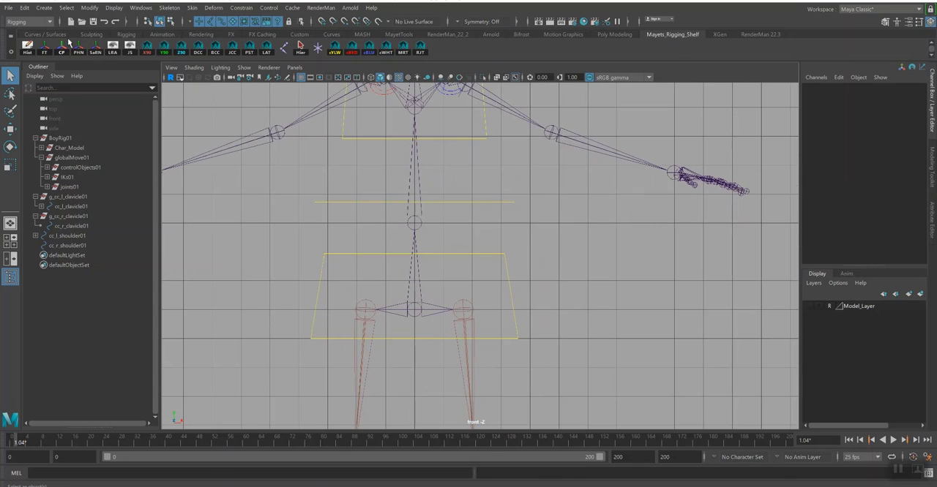
click(44, 7)
mouse_move(74, 82)
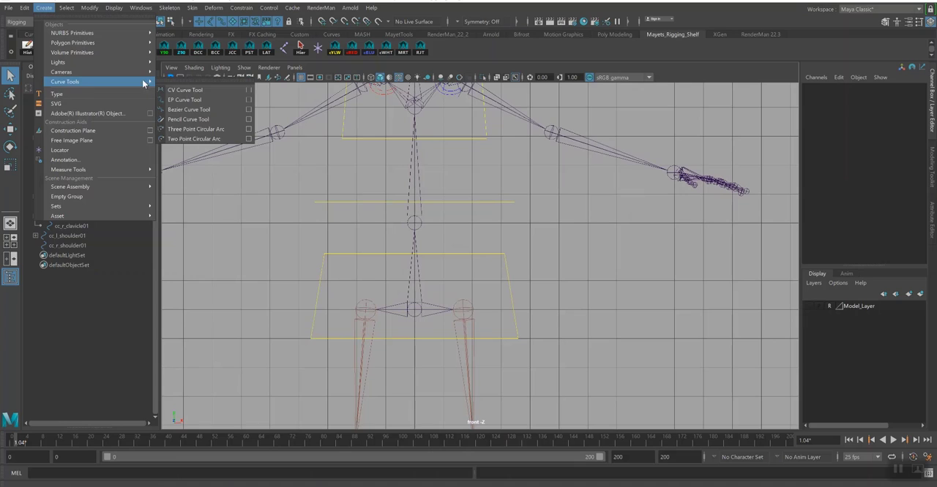
click(248, 91)
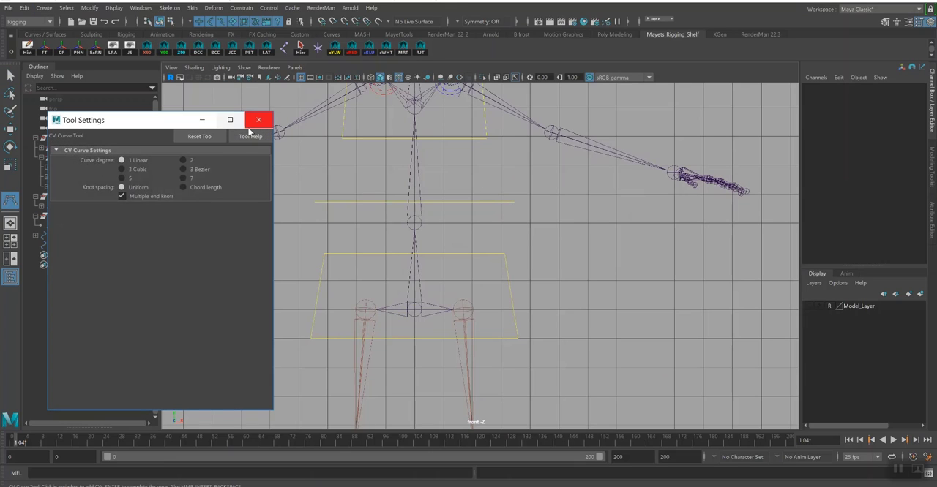
click(251, 119)
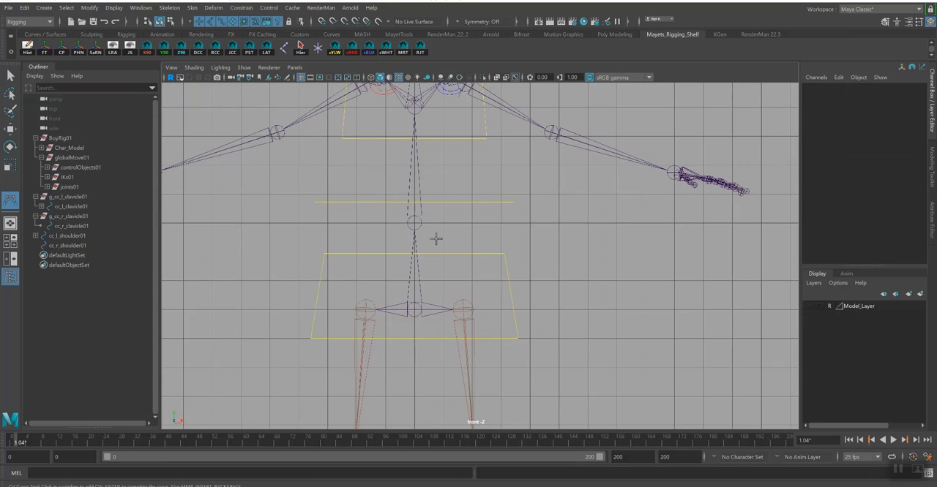
key(x)
click(414, 194)
click(386, 251)
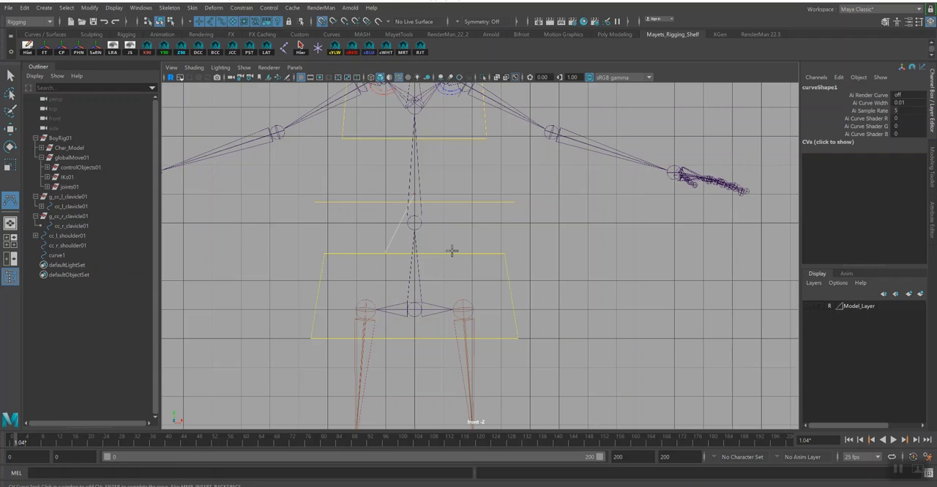
click(443, 252)
key(q)
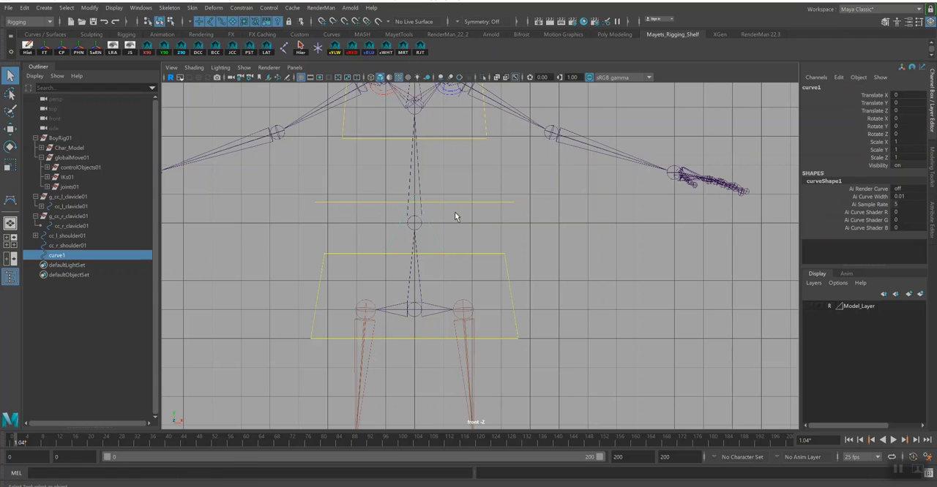
- Freeze the triangle curve's transformations and rename it cc_l_Elbow01, working in the perspective view
key(space)
click(455, 235)
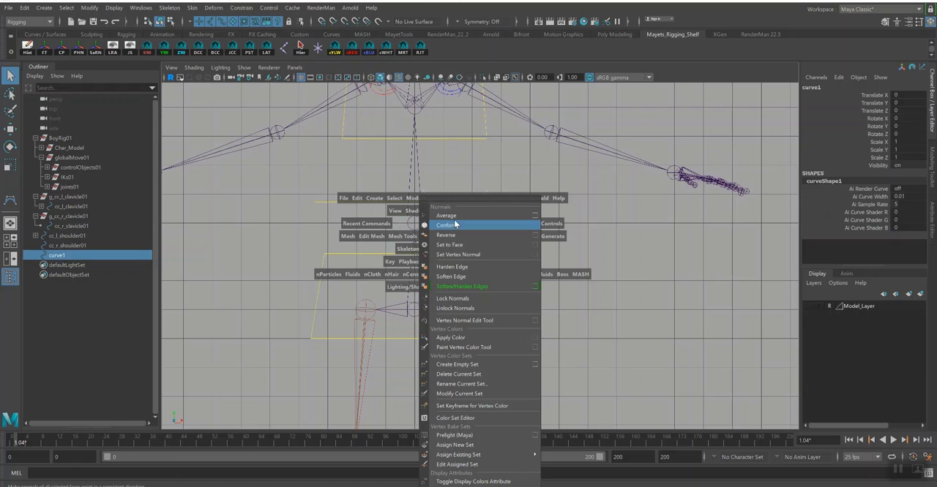
key(space)
drag(493, 226, 501, 196)
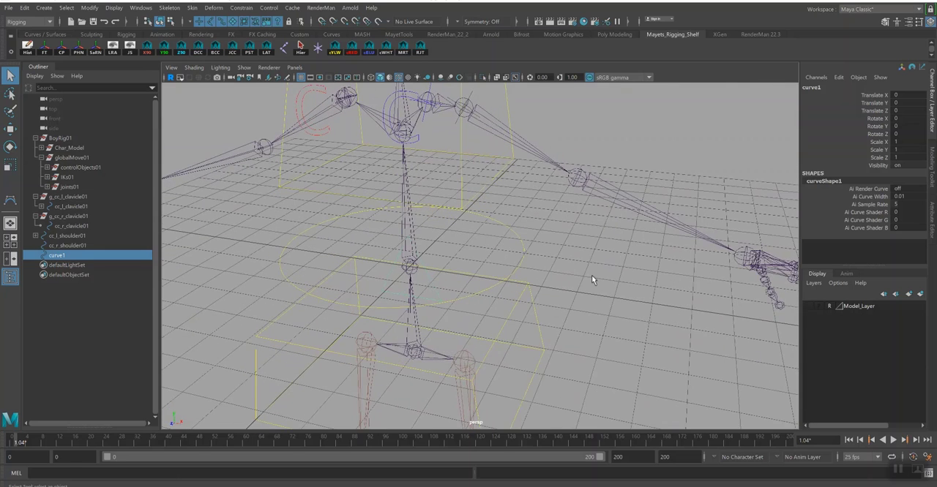
scroll(592, 275, down, 5)
alt+drag(695, 217, 723, 211)
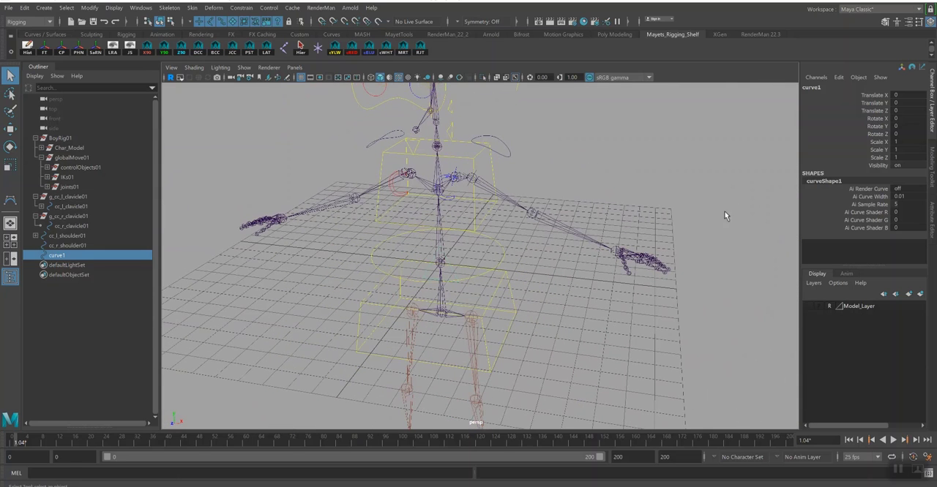
click(46, 51)
double_click(814, 88)
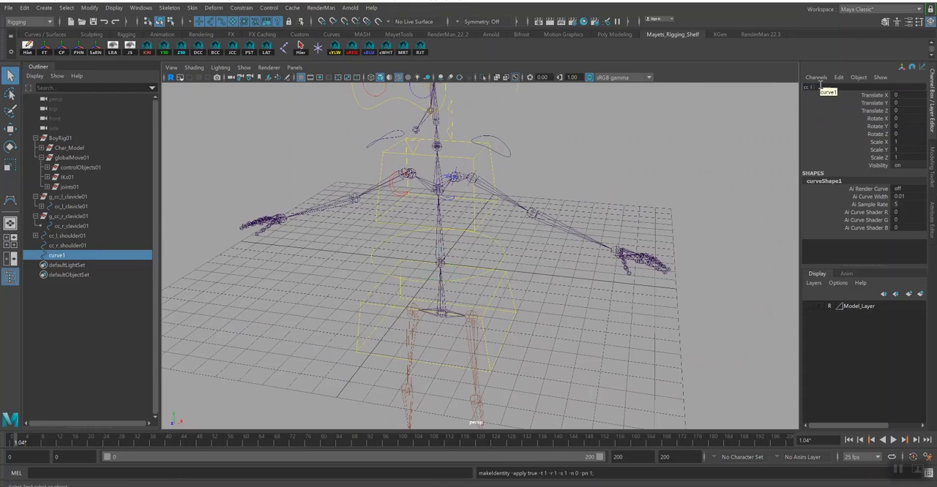
text(cc_l_Elbow01)
key(Return)
- Snap the triangle control to the character's left elbow joint and freeze its transformations
alt+drag(627, 286, 556, 254)
key(w)
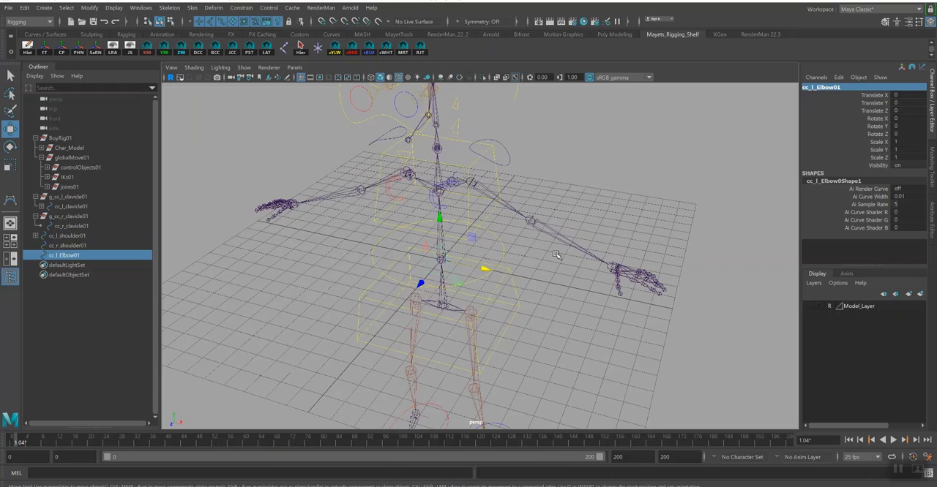
key(v)
drag(436, 266, 538, 212)
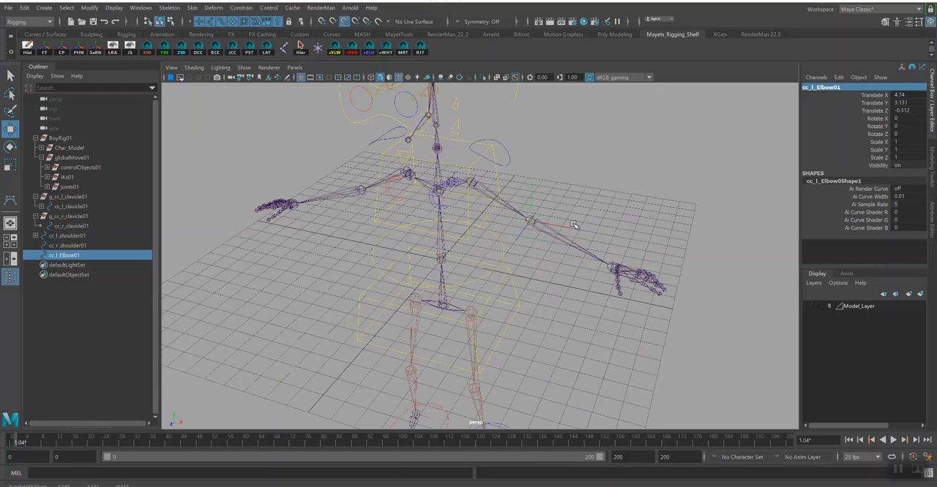
click(44, 47)
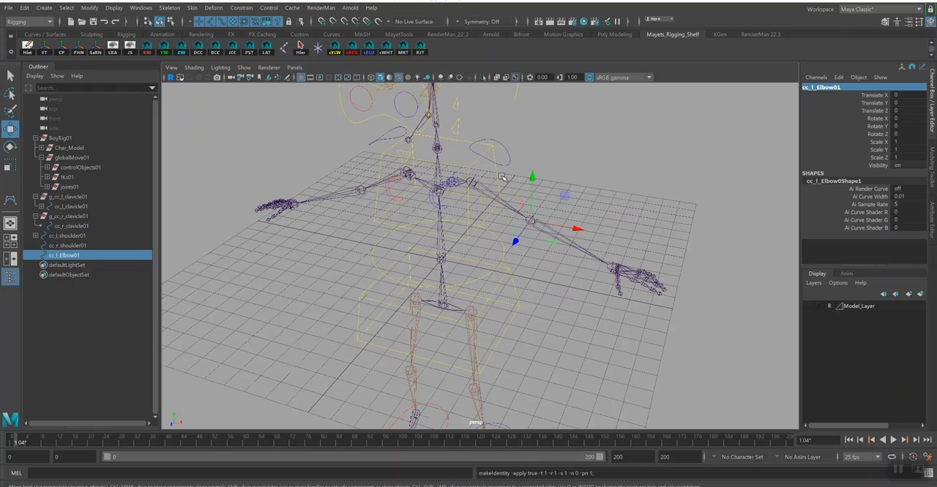
- Select the triangle curve's vertices in component mode and move them back along Z behind the left elbow
key(q)
click(504, 210)
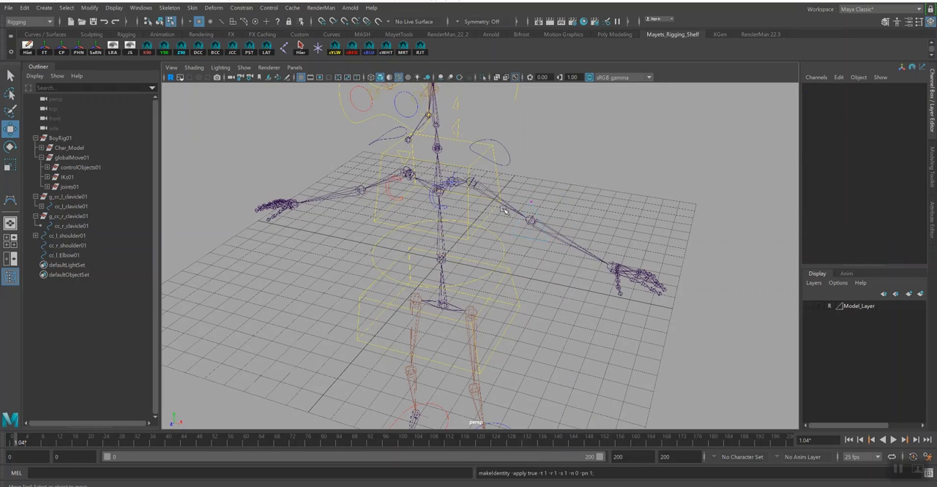
drag(487, 175, 641, 301)
key(r)
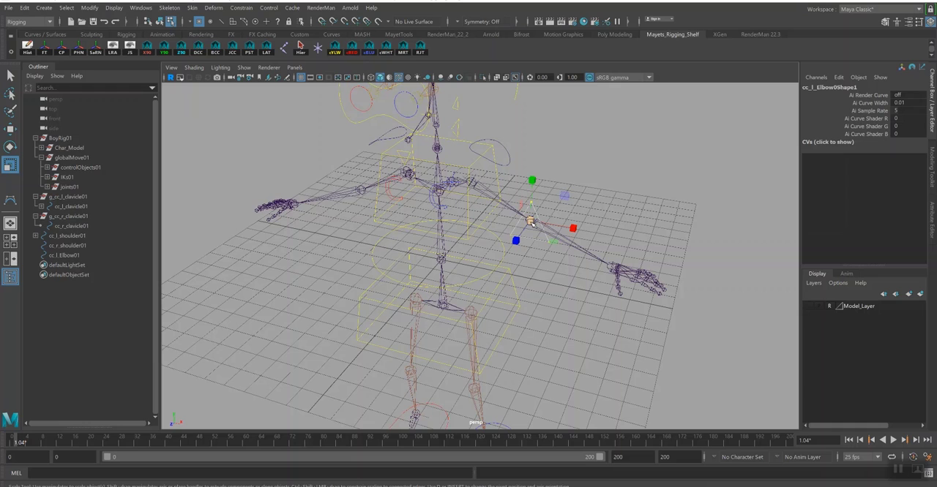
key(w)
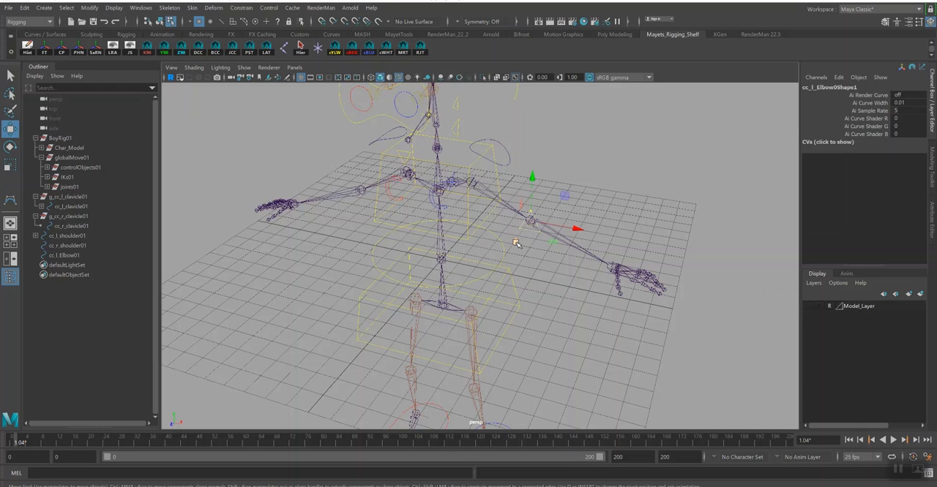
alt+drag(537, 211, 540, 255)
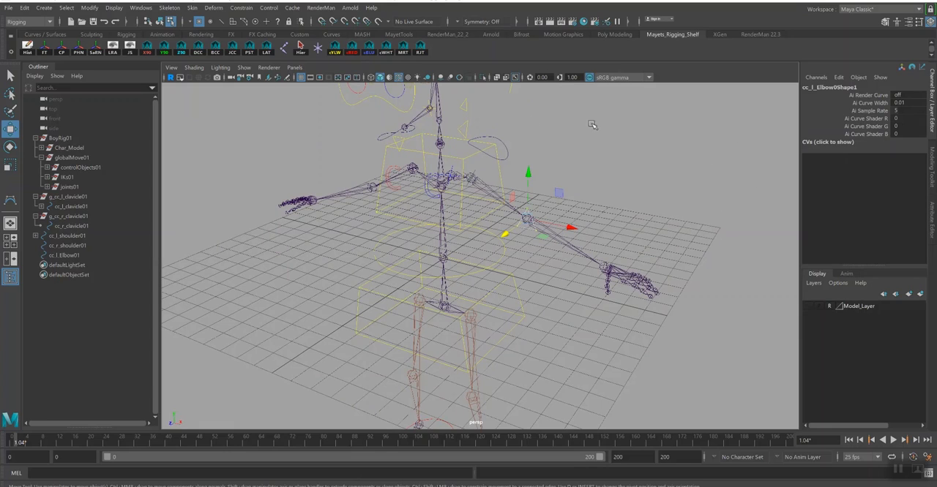
alt+drag(560, 245, 503, 243)
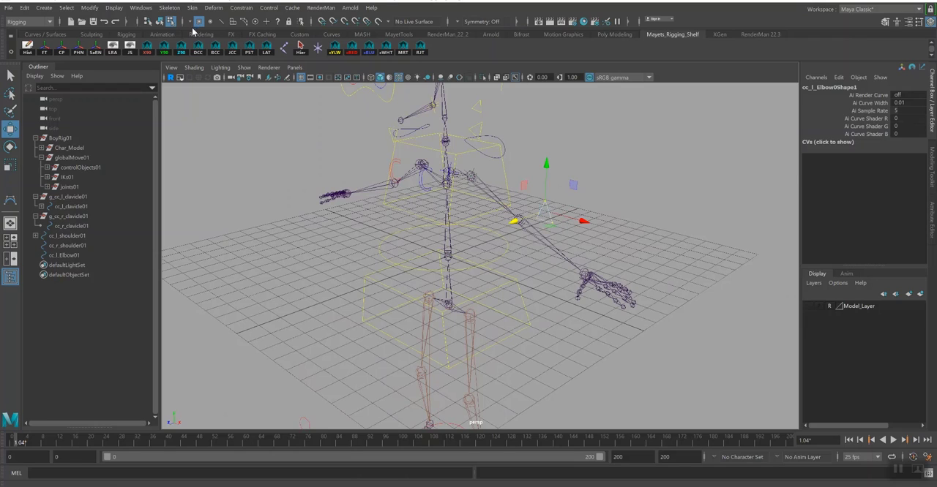
- Return to object mode and delete the triangular left elbow control
click(160, 22)
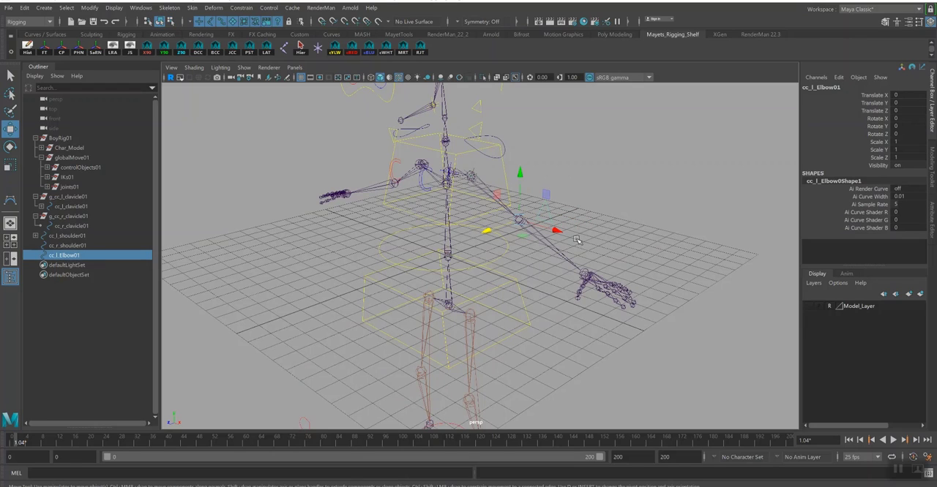
key(Delete)
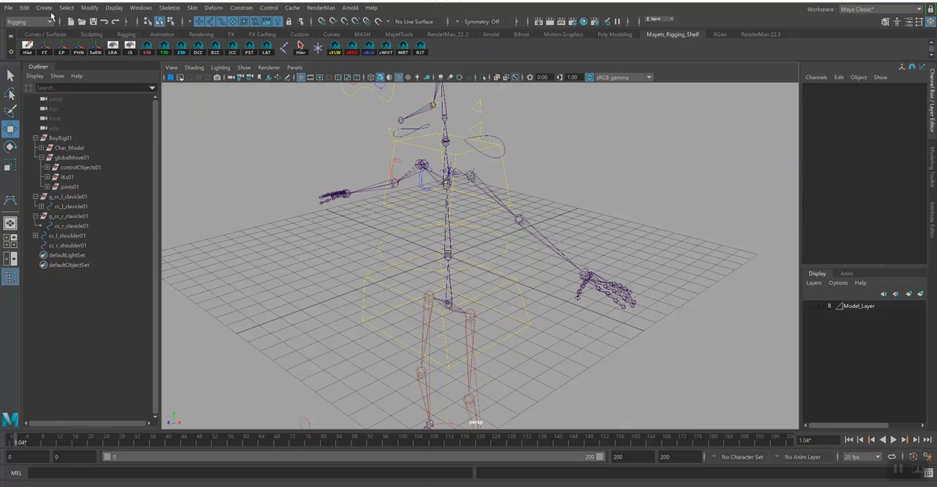
- Create a NURBS circle rotated 90 degrees in Z, with its transformations frozen and its construction history deleted
click(44, 8)
mouse_move(74, 33)
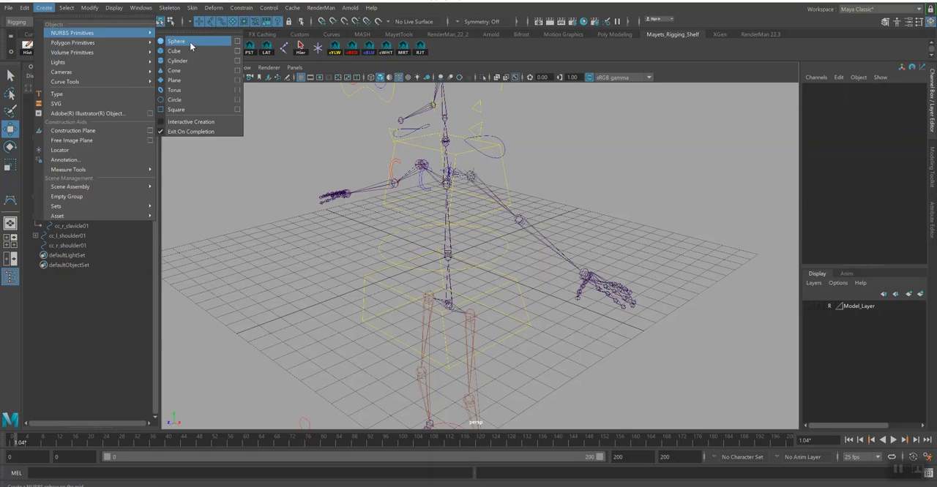
click(174, 99)
alt+drag(380, 147, 334, 134)
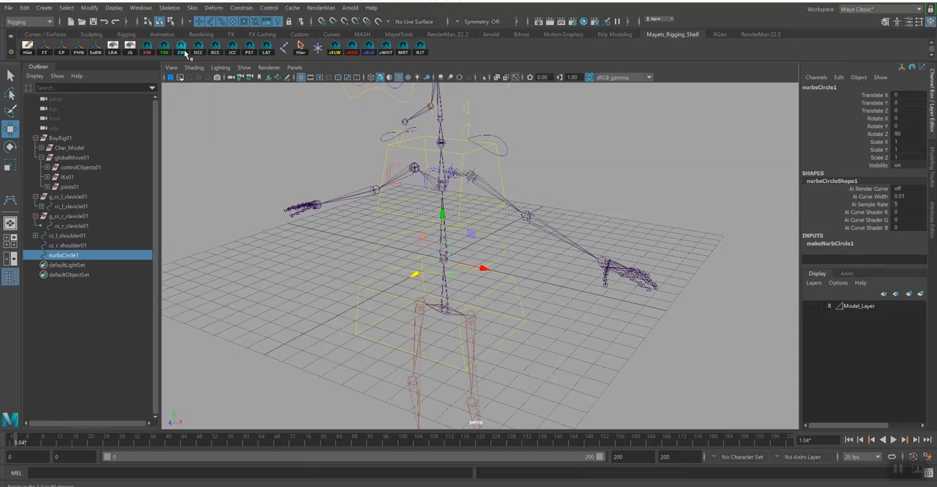
click(44, 50)
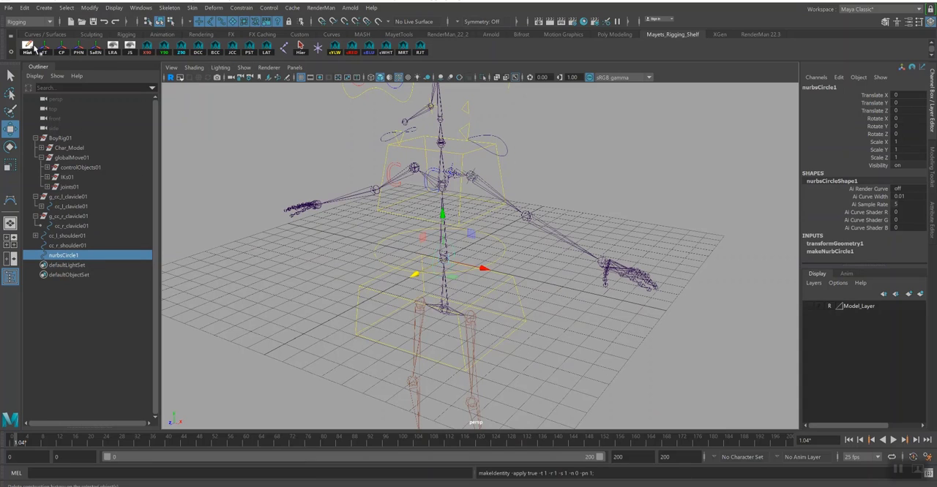
click(31, 48)
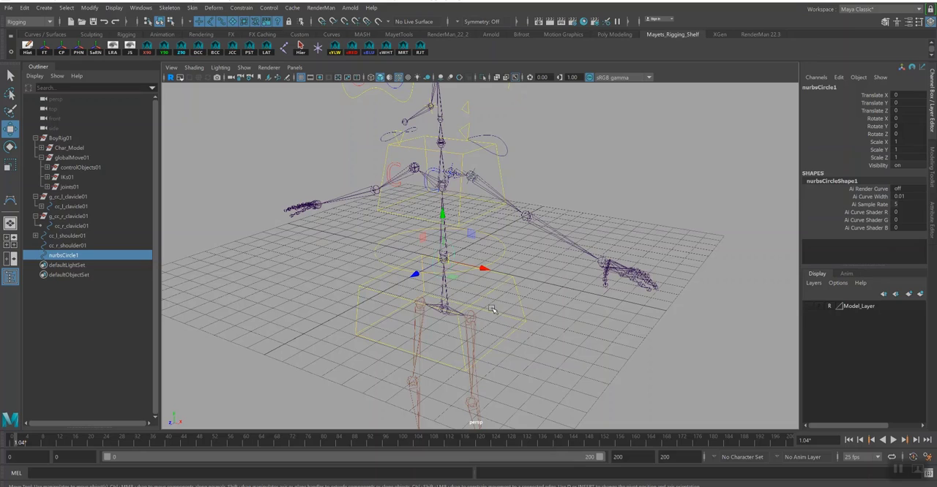
- Snap the NURBS circle to the character's left elbow joint and freeze its transformations
key(v)
drag(443, 260, 545, 224)
click(44, 50)
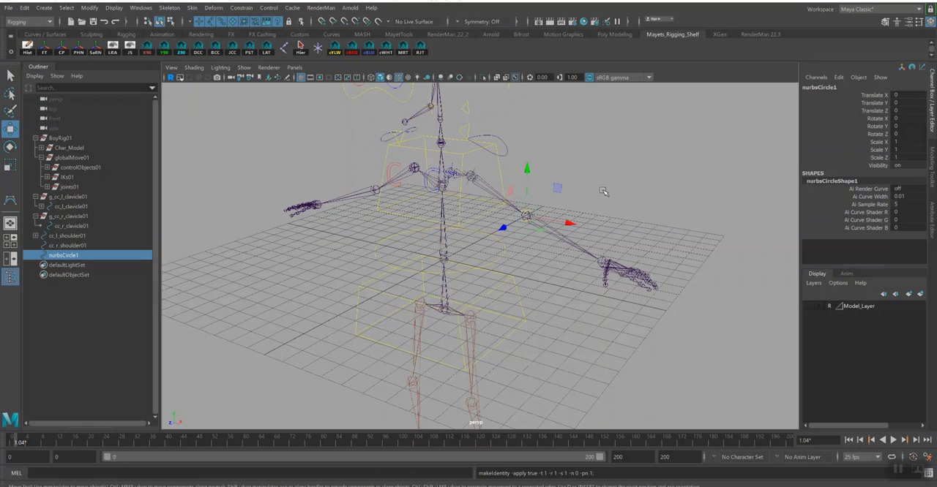
- Rename the circle at the left elbow as cc_l_Elbow01
alt+drag(628, 219, 602, 207)
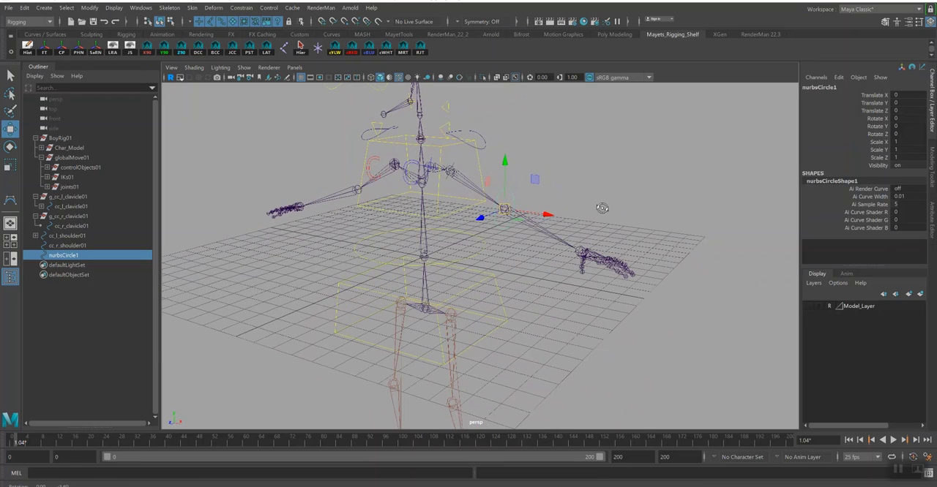
double_click(817, 89)
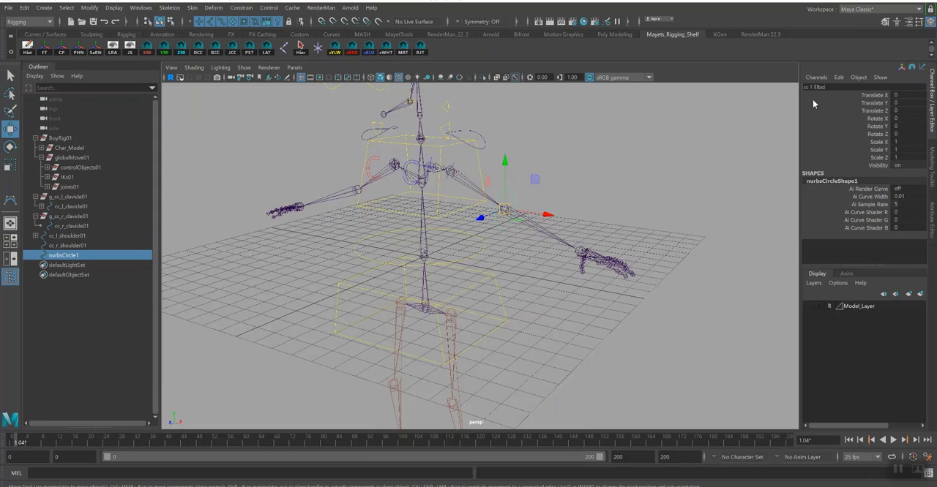
text(cc_l_Elbow01)
key(Return)
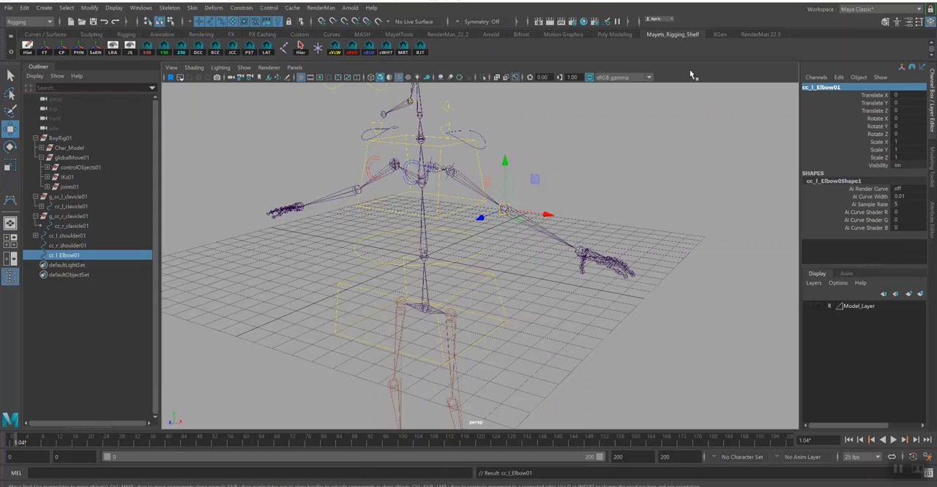
- Mirror the left elbow control to the right elbow and rename the copy cc_r_Elbow01
click(407, 48)
double_click(820, 87)
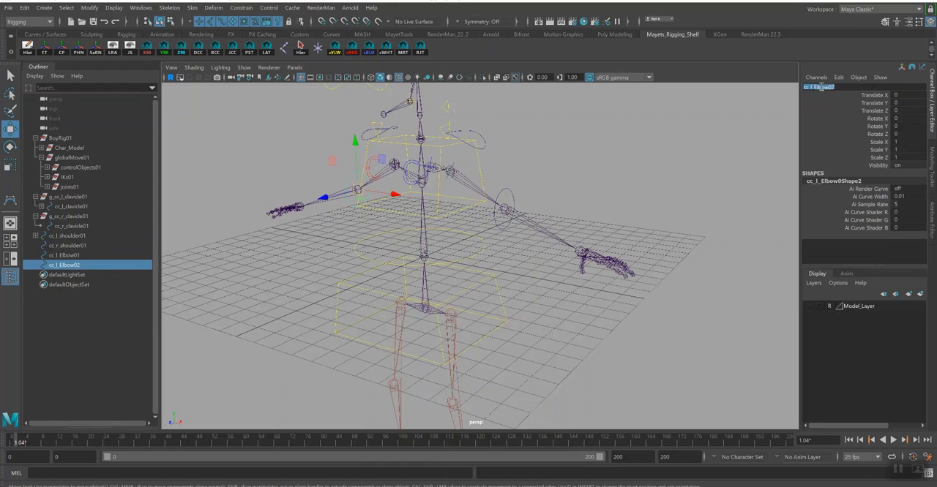
click(812, 87)
key(BackSpace)
text(4)
key(Return)
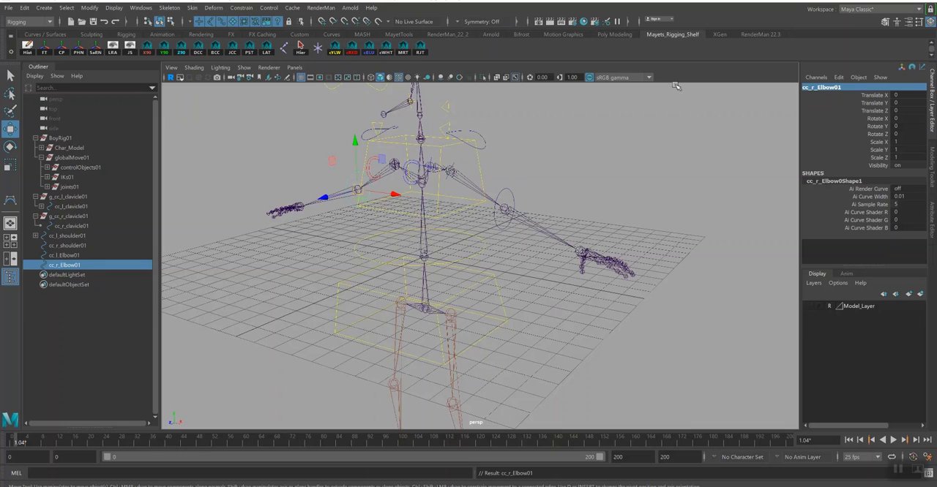
- Duplicate the left elbow control and snap the copy to the left wrist joint
click(512, 204)
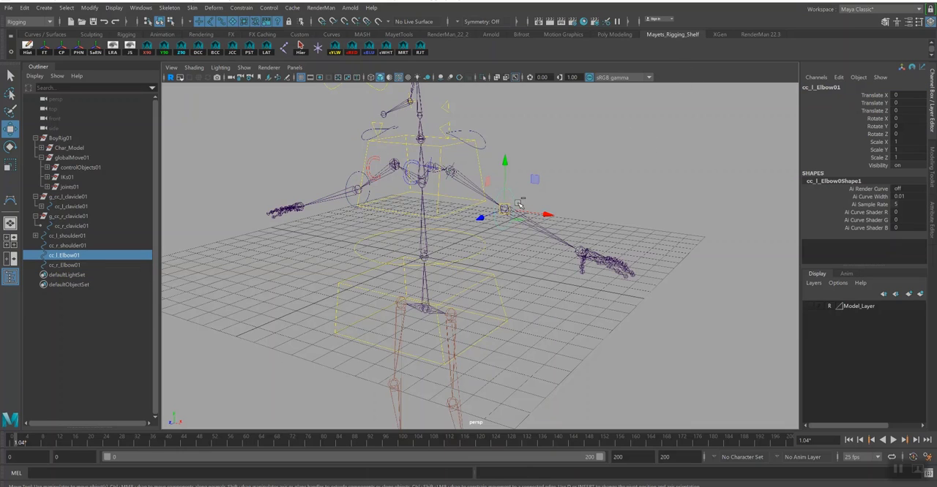
key(ctrl+d)
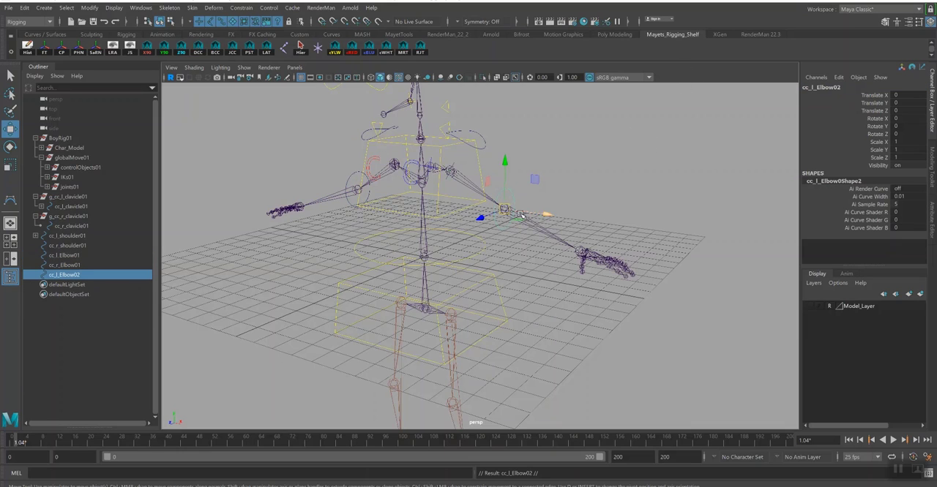
key(v)
drag(503, 208, 581, 253)
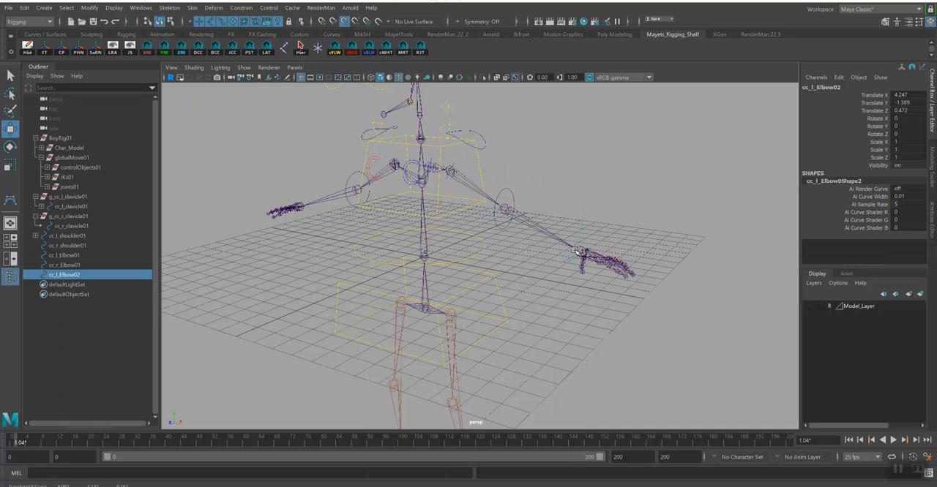
- Rename the duplicated control at the left wrist as cc_l_Wrist01
double_click(88, 275)
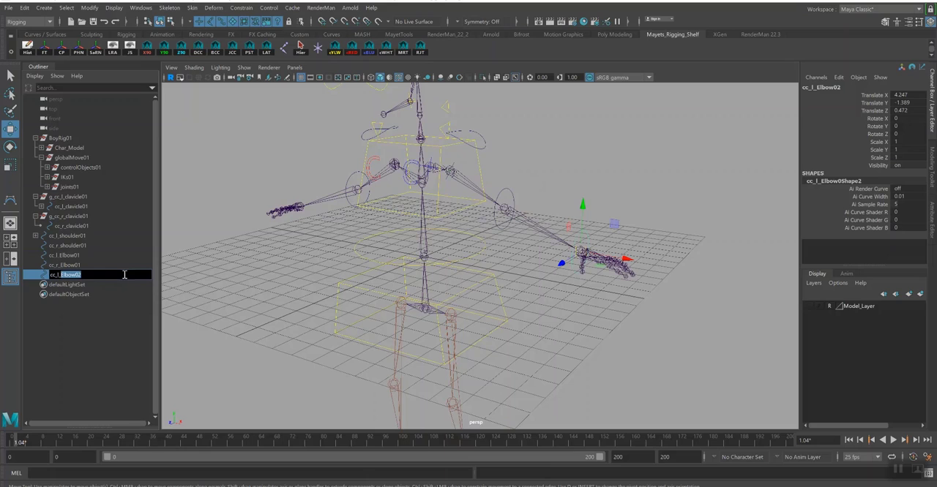
text(Wrist01)
key(Return)
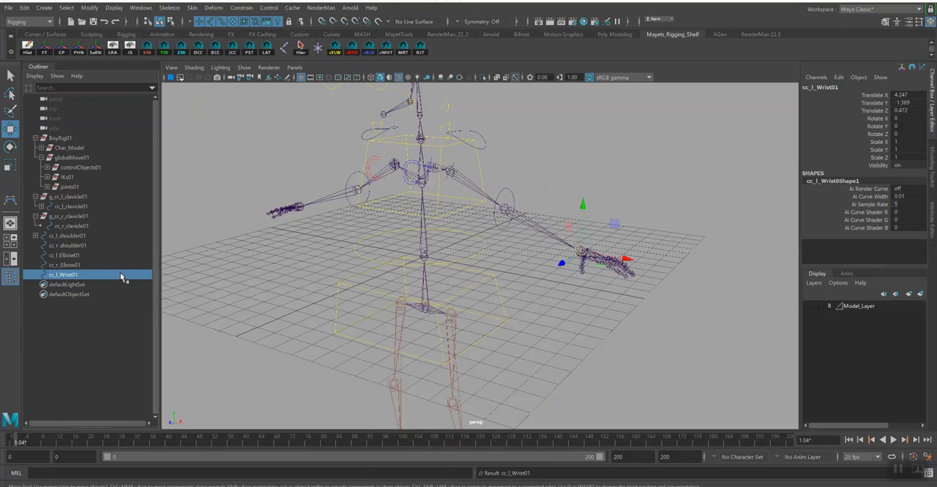
- Mirror the left wrist control to the right wrist and rename the copy cc_r_Wrist01
click(402, 48)
double_click(77, 285)
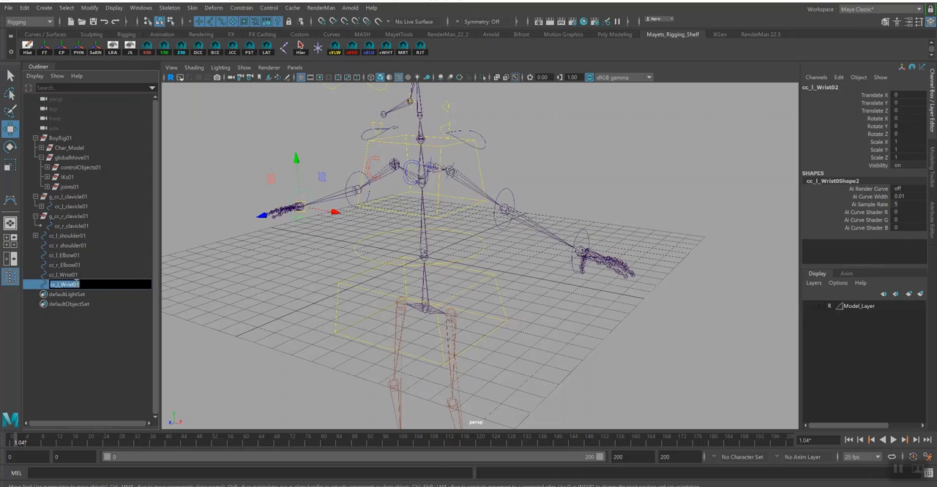
click(60, 285)
text(1)
key(Return)
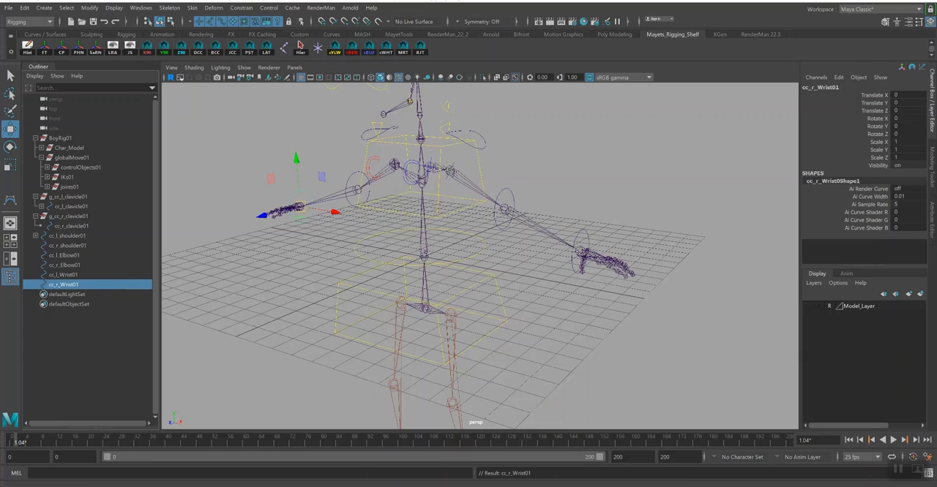
- Save the scene as a new file named Rig_School_ArmCtrlsFKs_01.ma in the Rigging folder
click(9, 9)
click(35, 58)
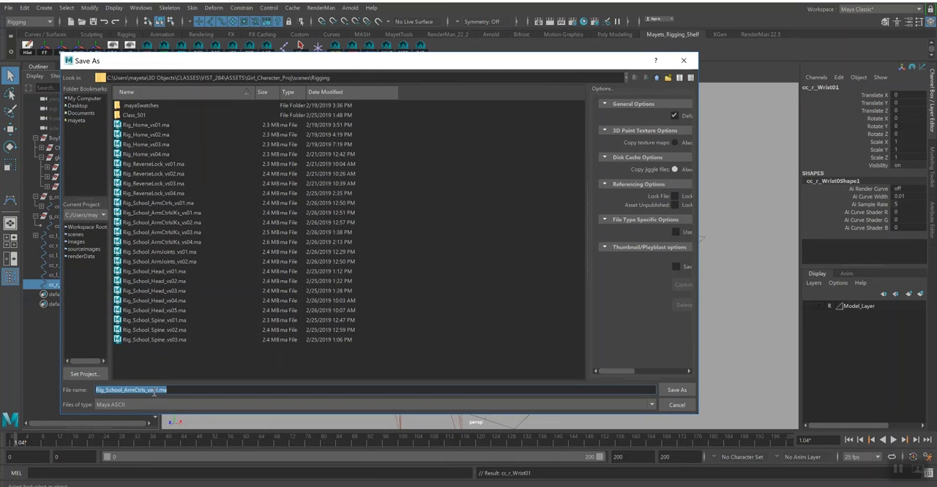
drag(145, 390, 185, 387)
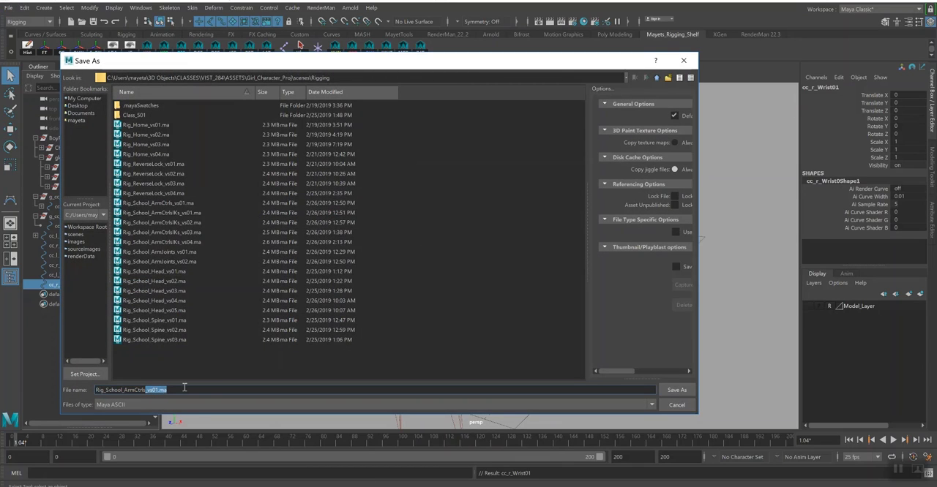
text(F)
key(Return)
key(Return)
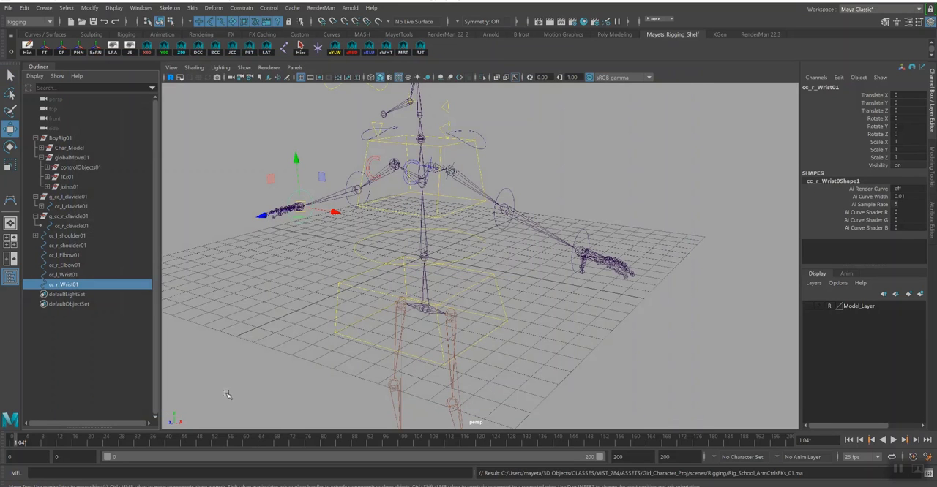
- Save the scene again as a new file, changing the version number at the end of its name to 2
click(8, 7)
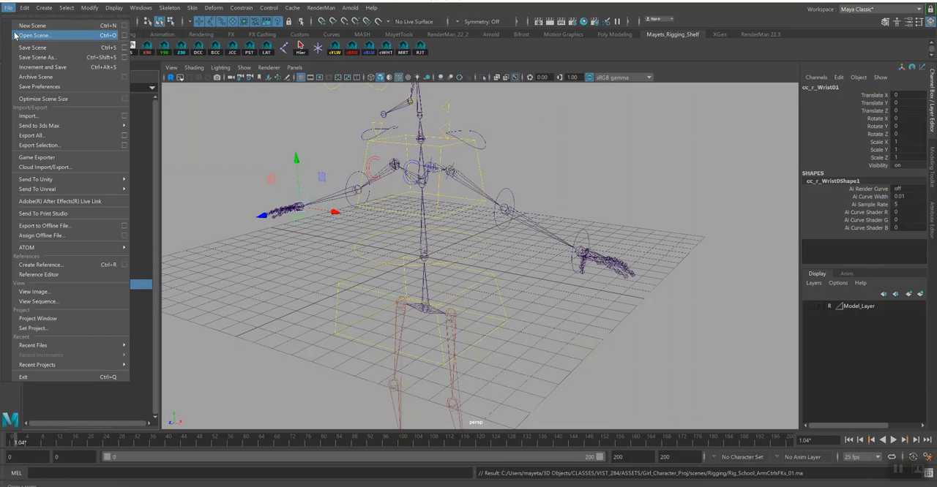
click(26, 58)
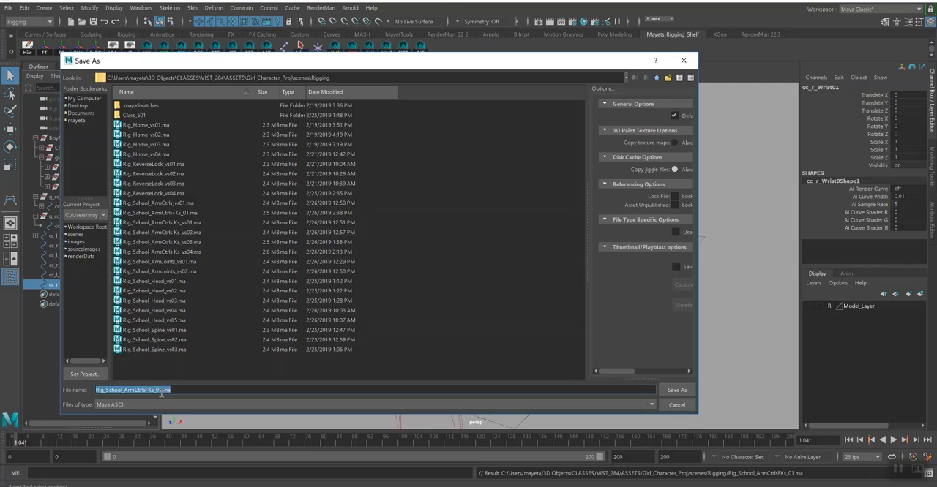
drag(159, 391, 202, 390)
key(BackSpace)
text(2)
key(Return)
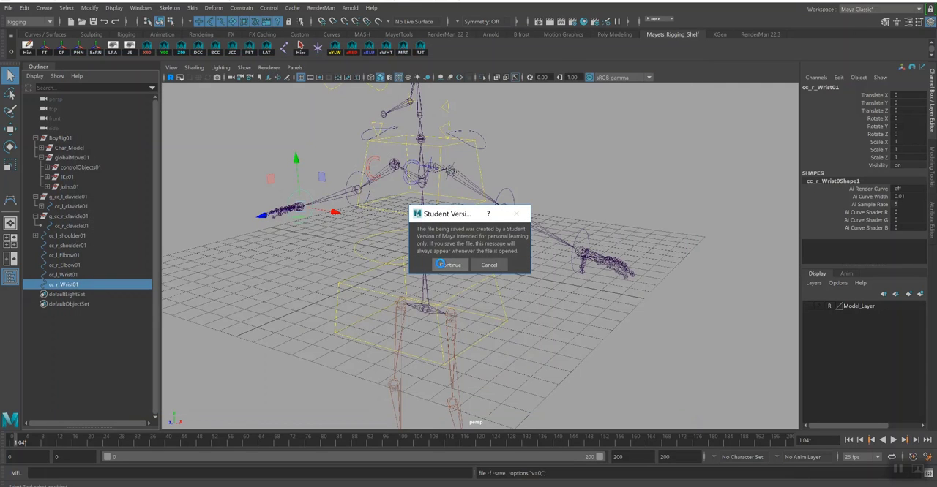
click(449, 264)
- Create an orientation locator aligned to the left elbow joint bn_l_Elbow01
key(w)
alt+drag(478, 242, 534, 233)
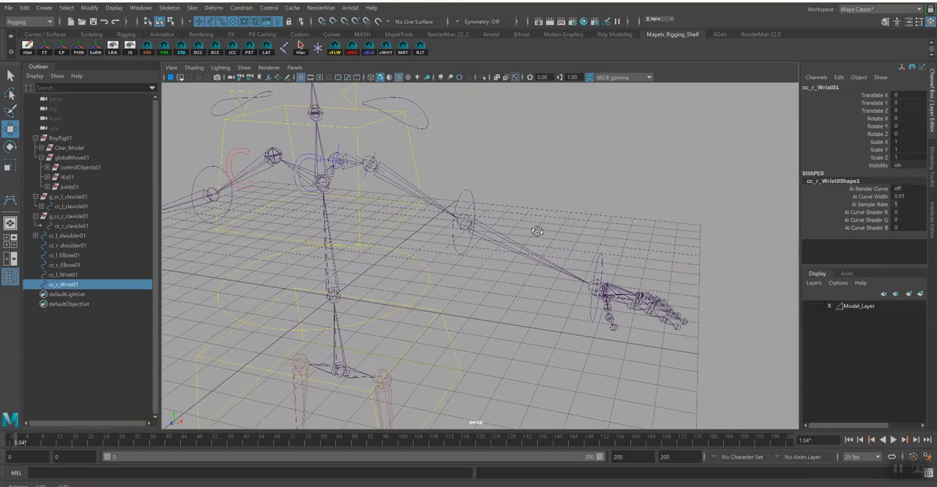
click(467, 222)
key(q)
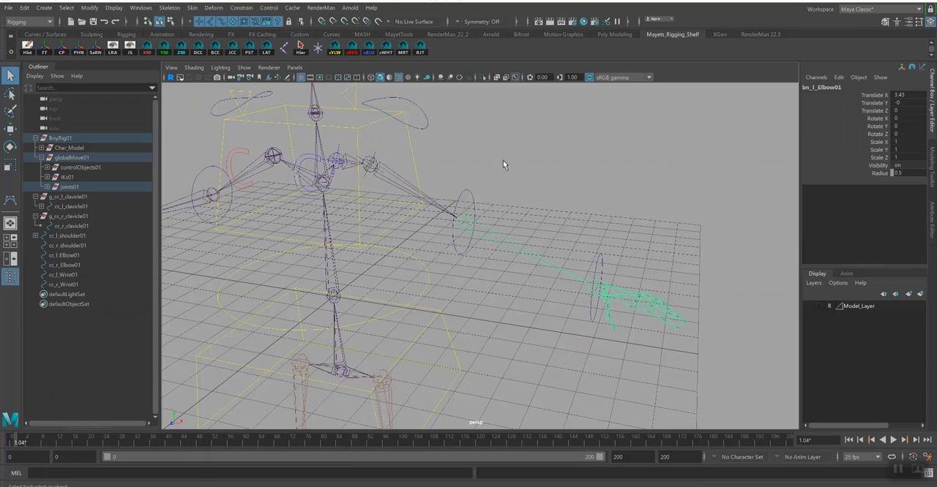
click(267, 53)
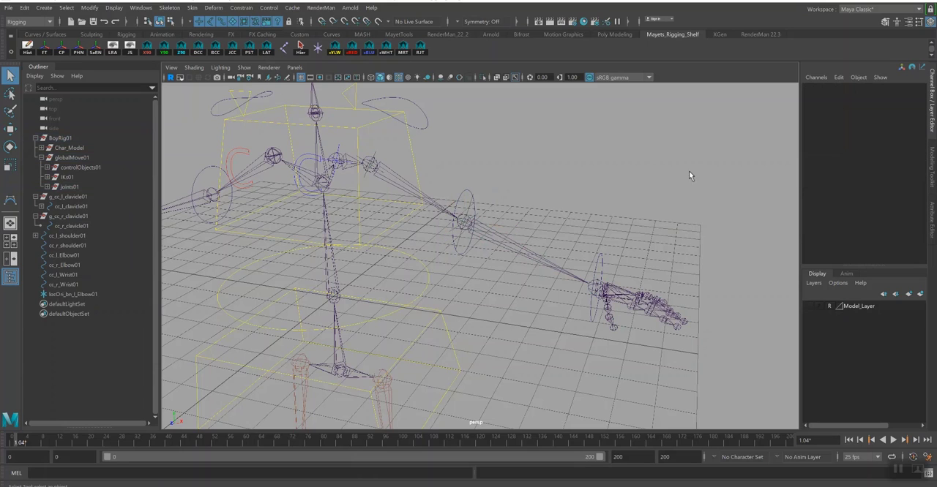
- Set the left elbow locator's local scale to 0.5 on X, Y and Z
click(467, 211)
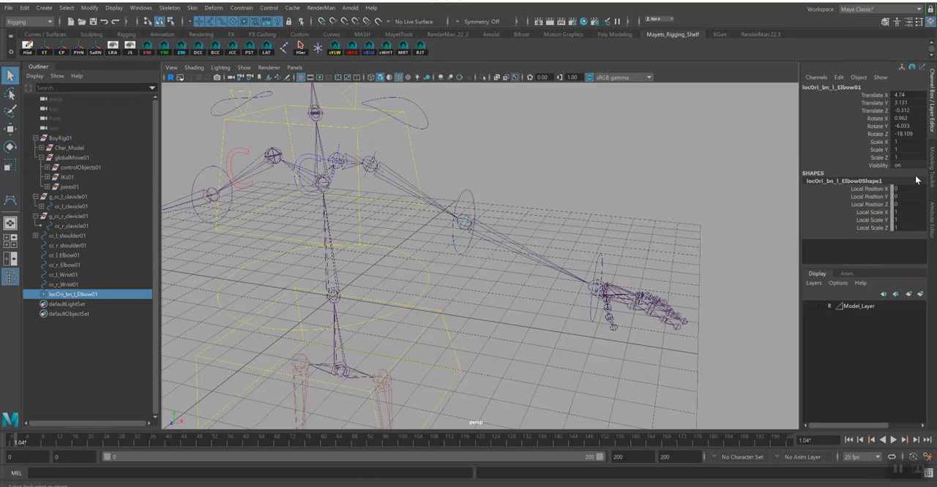
drag(904, 211, 908, 223)
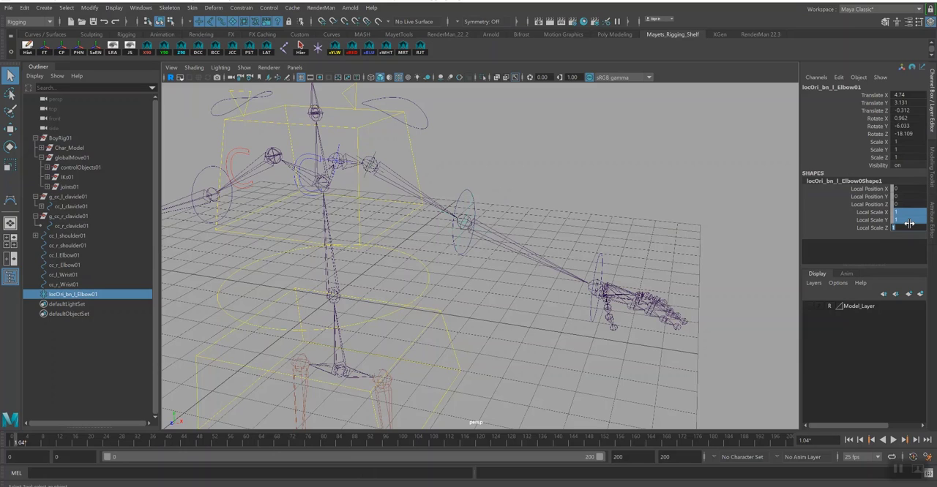
text(0.5)
key(Return)
- Orient-constrain the left elbow joint to the locator locOri_bn_l_Elbow01
click(466, 229)
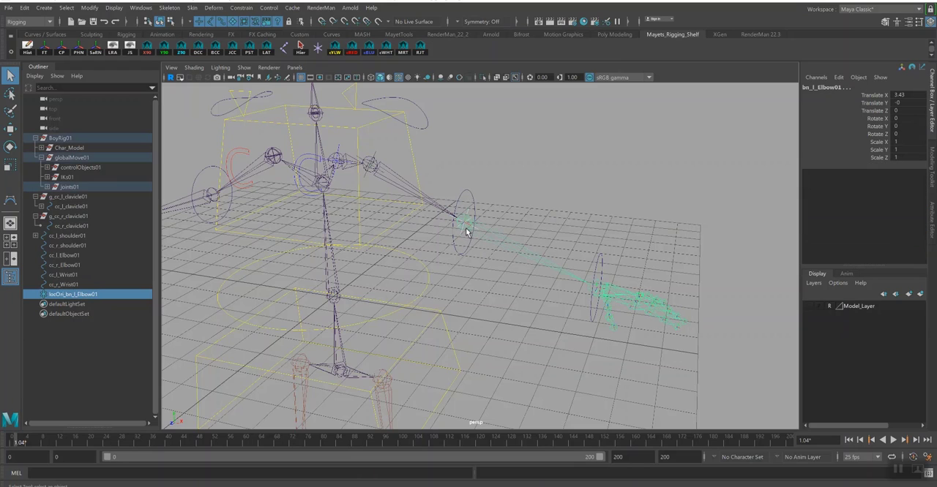
click(240, 7)
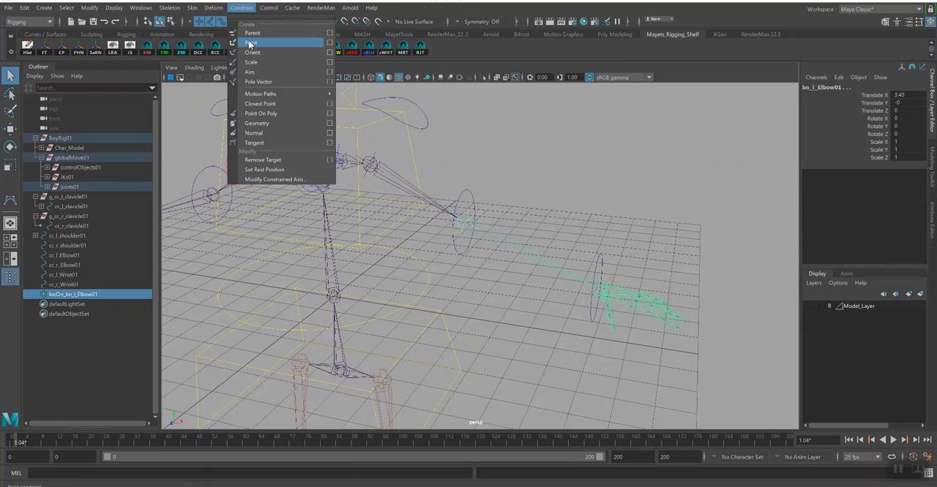
click(253, 57)
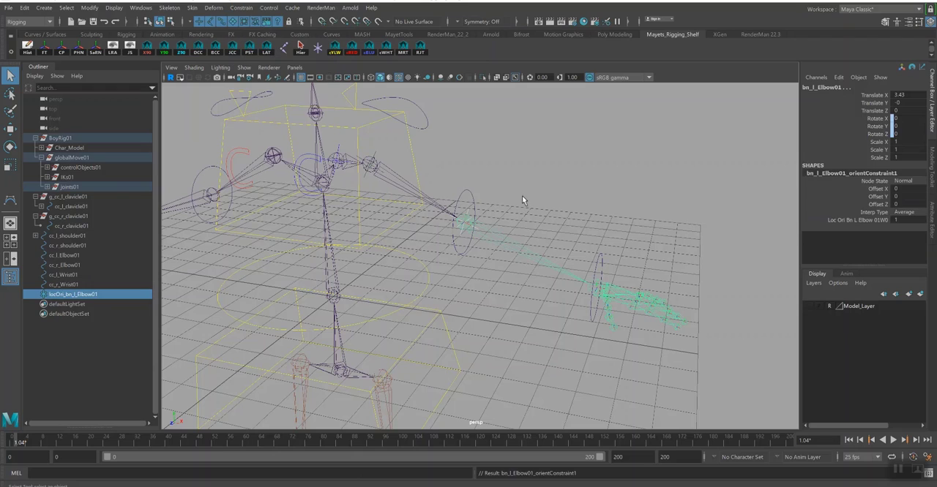
- Parent the left elbow orientation locator under the control curve cc_l_Elbow01
click(470, 213)
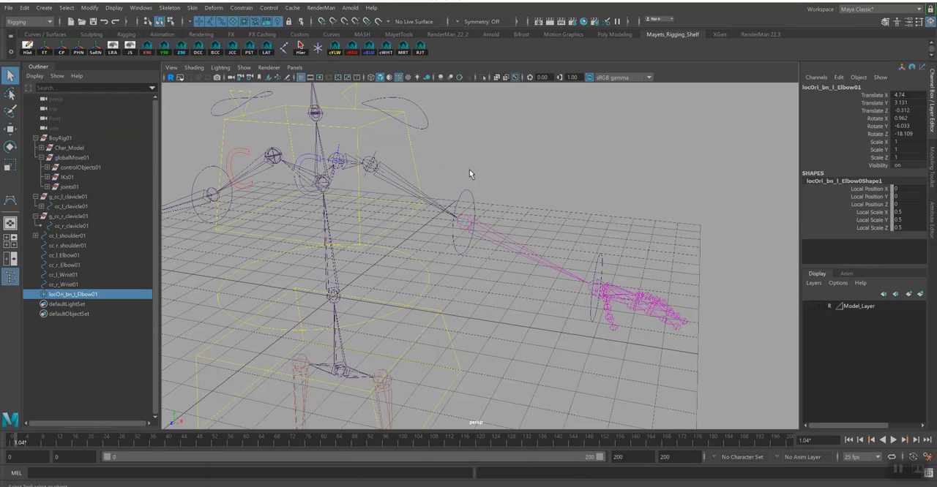
shift+click(472, 194)
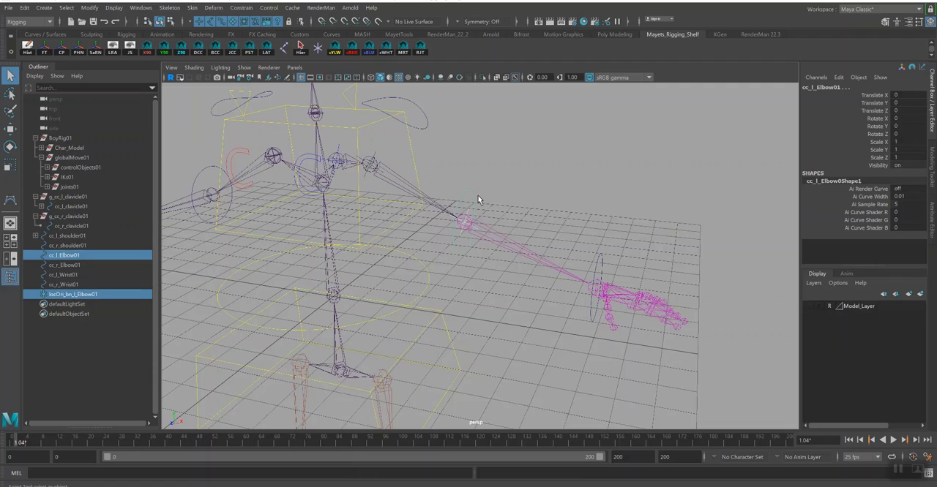
key(p)
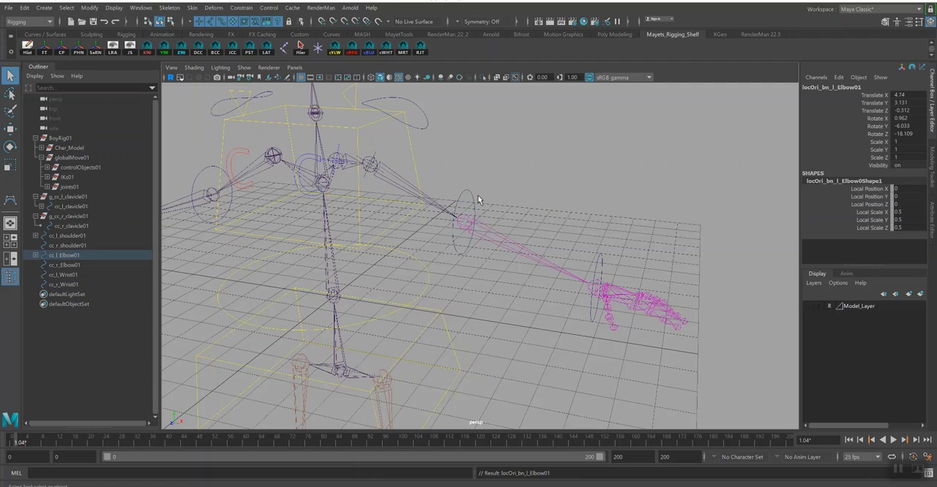
- Create a new locator and snap it to the left wrist joint
click(601, 291)
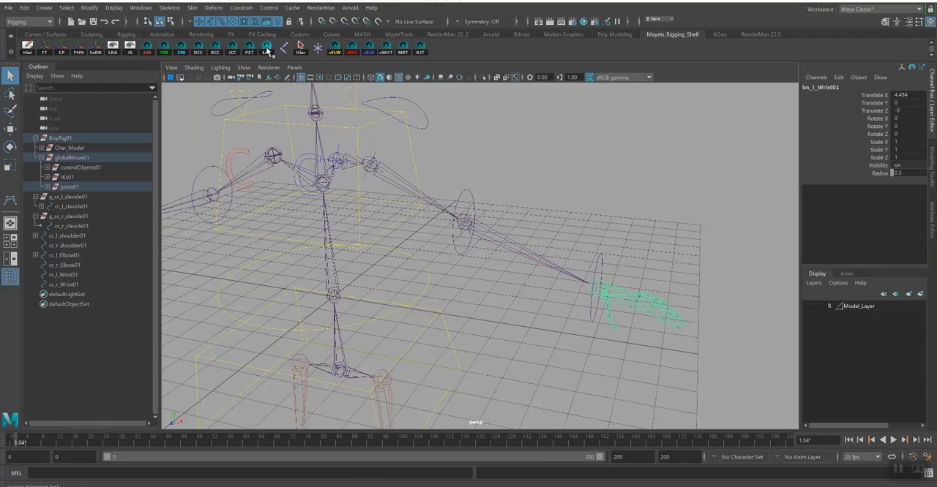
click(318, 48)
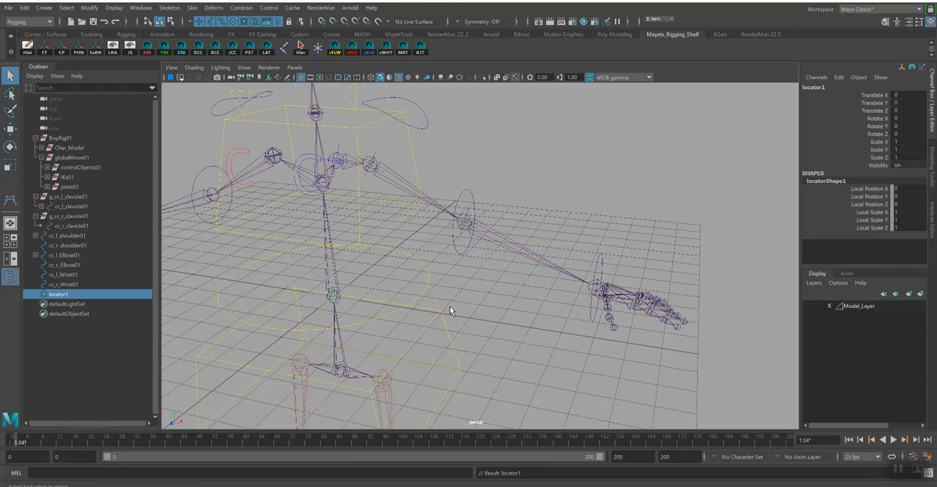
key(w)
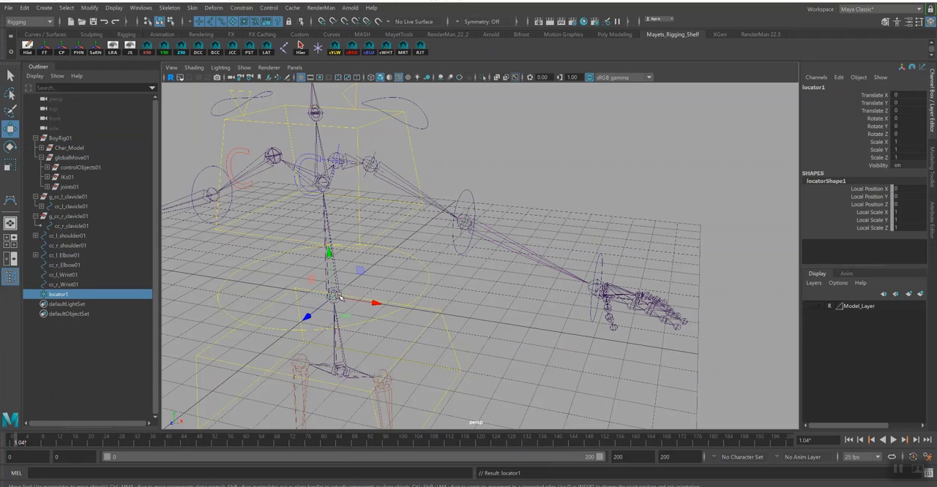
key(v)
drag(336, 297, 598, 287)
key(v)
- Rename the wrist locator locOri_l_Wrist01 and set its local scale to 0.5 on X, Y and Z
click(816, 86)
key(BackSpace)
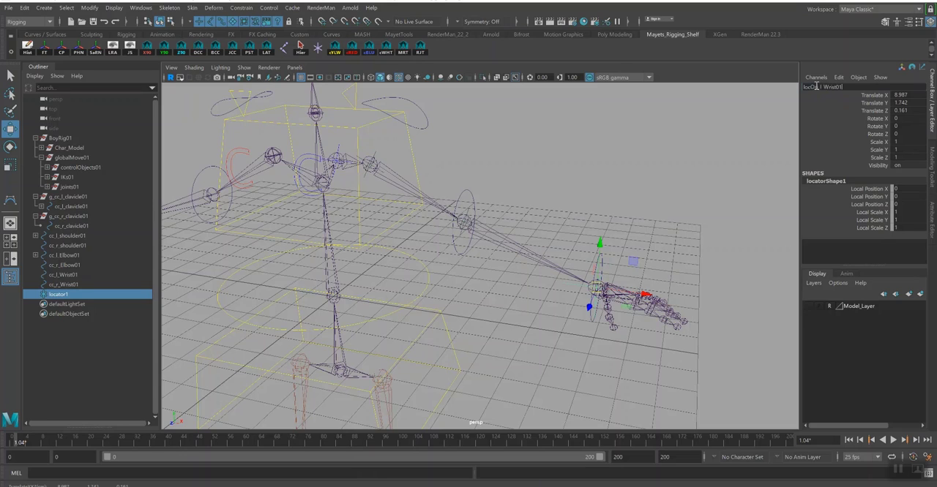
text(locOri_l_Wrist01)
key(Return)
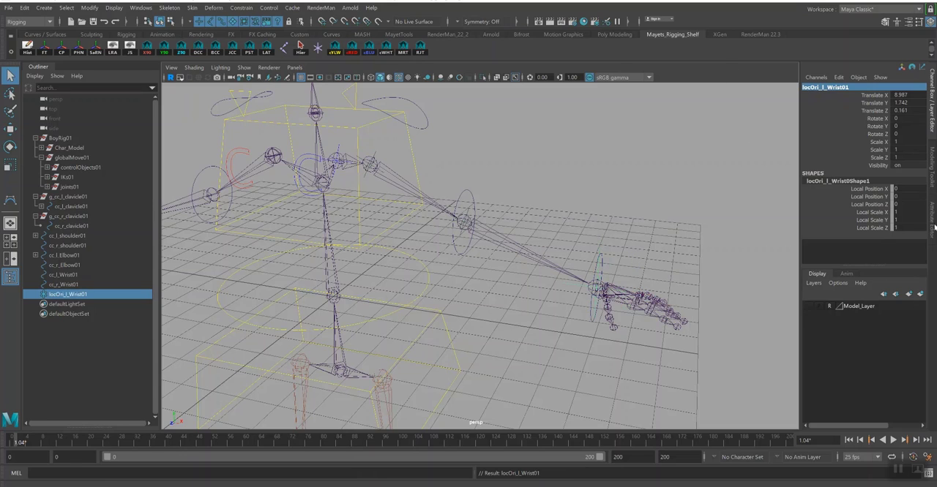
mouse_move(906, 228)
mouse_down()
mouse_move(905, 213)
mouse_move(906, 226)
mouse_up()
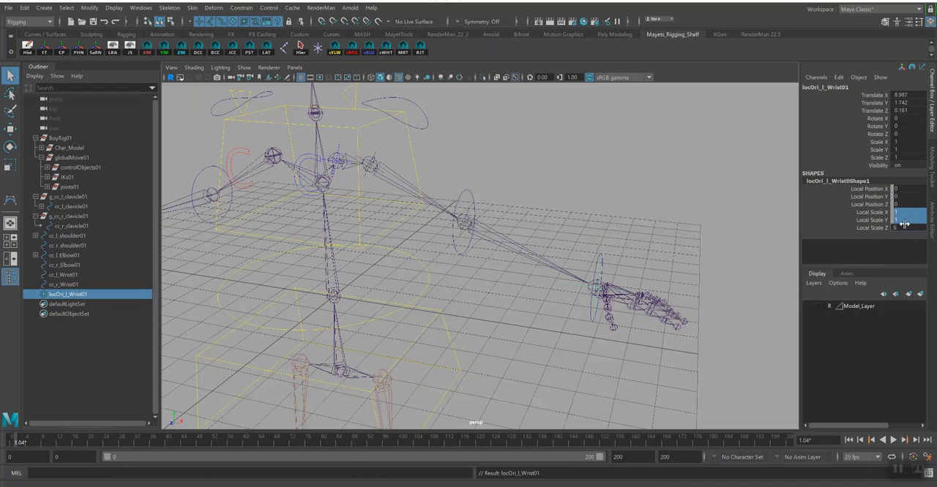
text(0.5)
key(Return)
- Orient-constrain the locator locOri_l_Wrist01 to the left wrist joint to match its orientation
scroll(593, 260, up, 5)
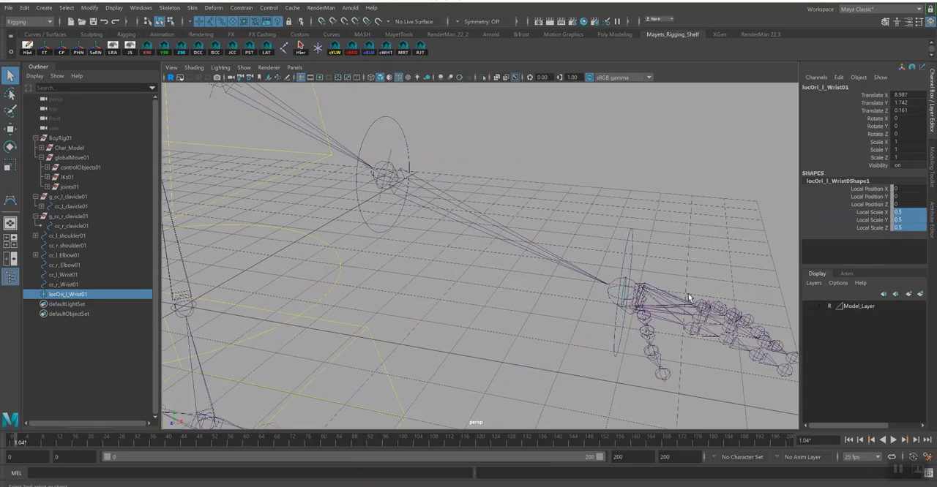
alt+middle_drag(688, 294, 591, 276)
alt+right_drag(570, 267, 584, 273)
click(504, 263)
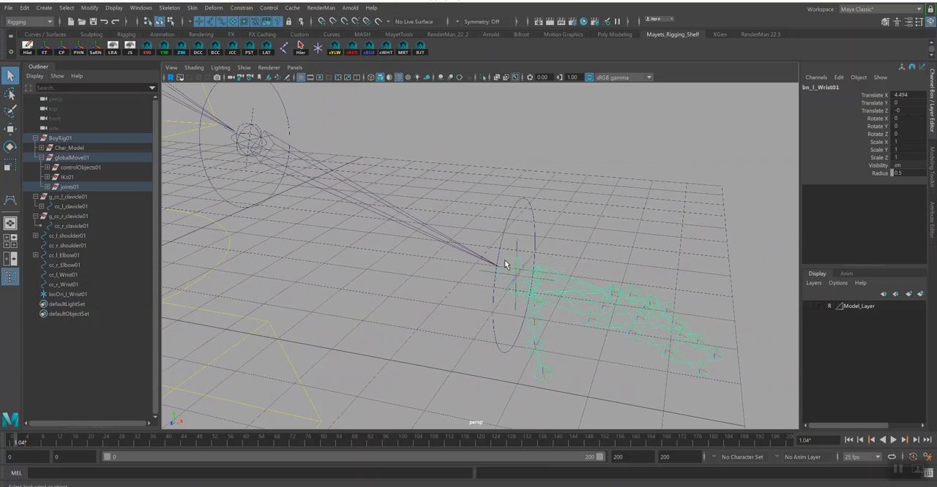
click(515, 248)
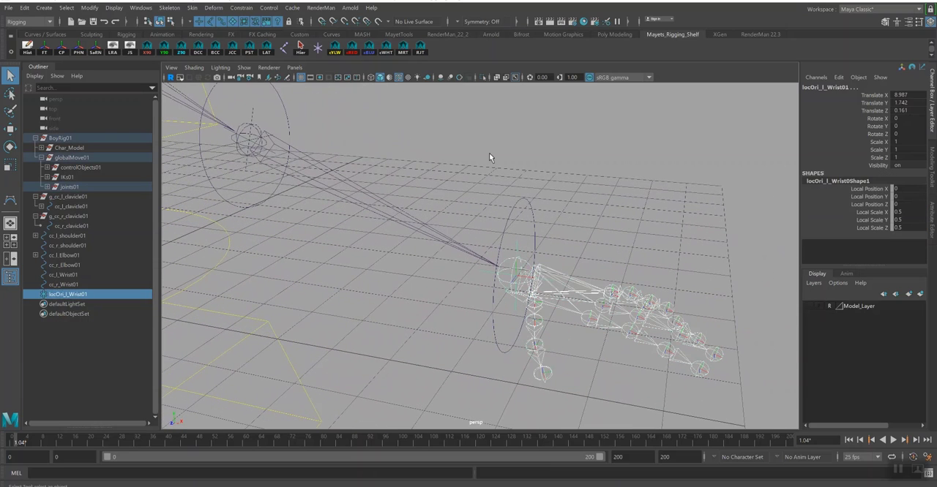
click(242, 7)
click(258, 51)
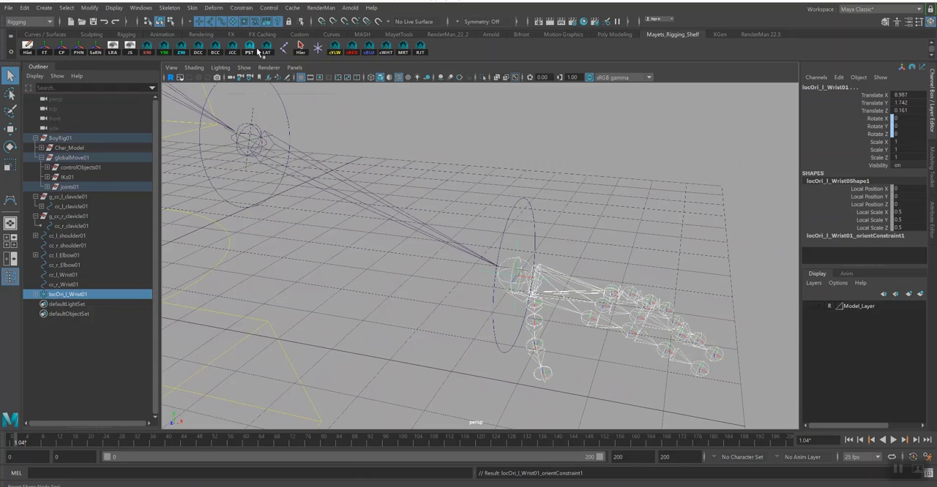
- Delete the orient constraint under locOri_l_Wrist01, keeping the locator itself
click(36, 294)
click(72, 304)
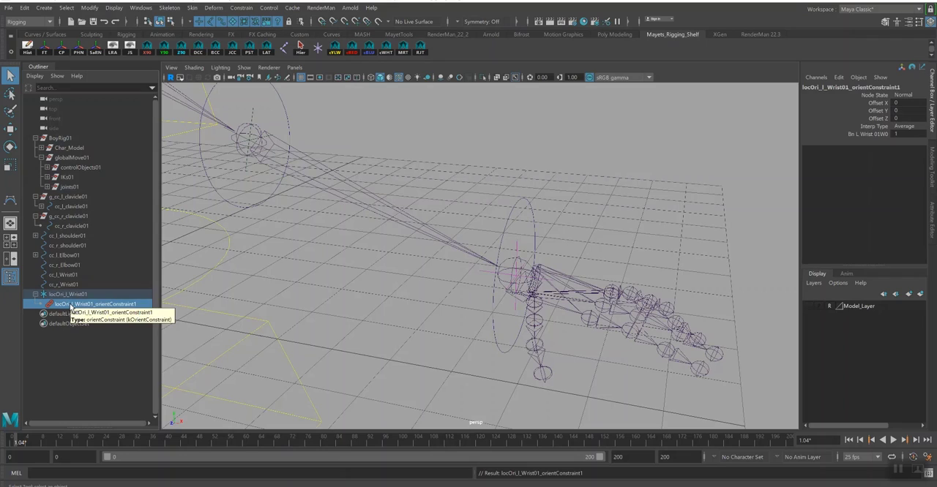
key(Delete)
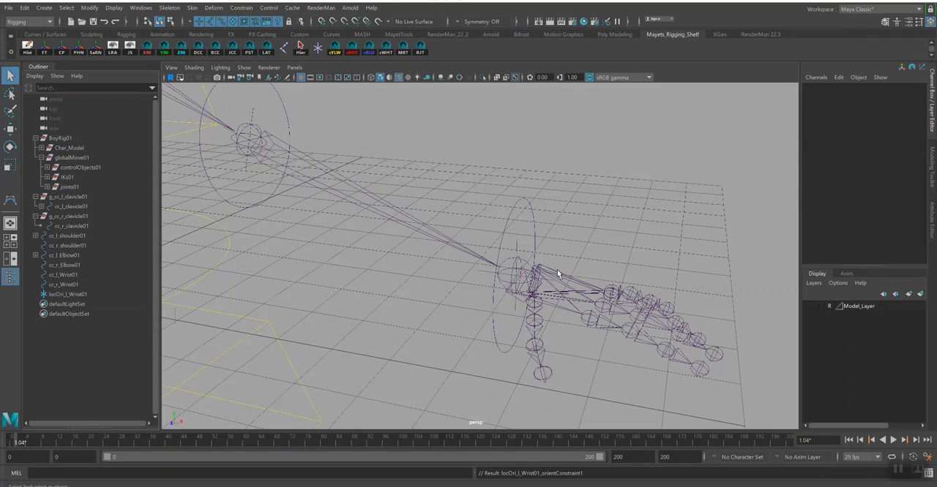
- Orient-constrain the left wrist joint to the locator locOri_l_Wrist01 so the locator drives the joint's rotation
click(521, 247)
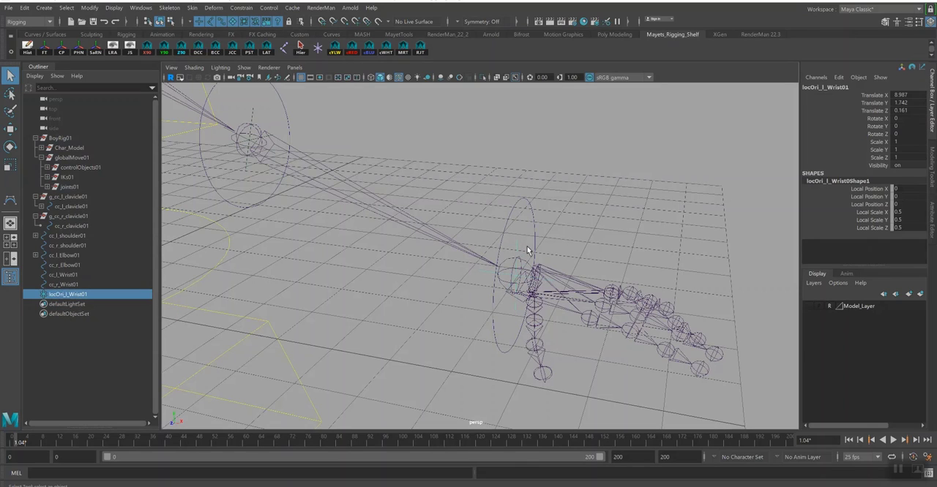
shift+click(508, 262)
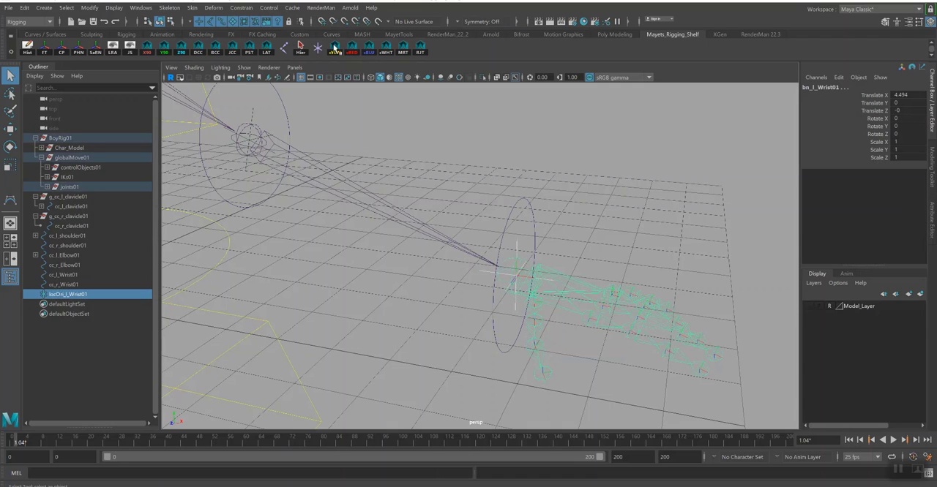
click(240, 9)
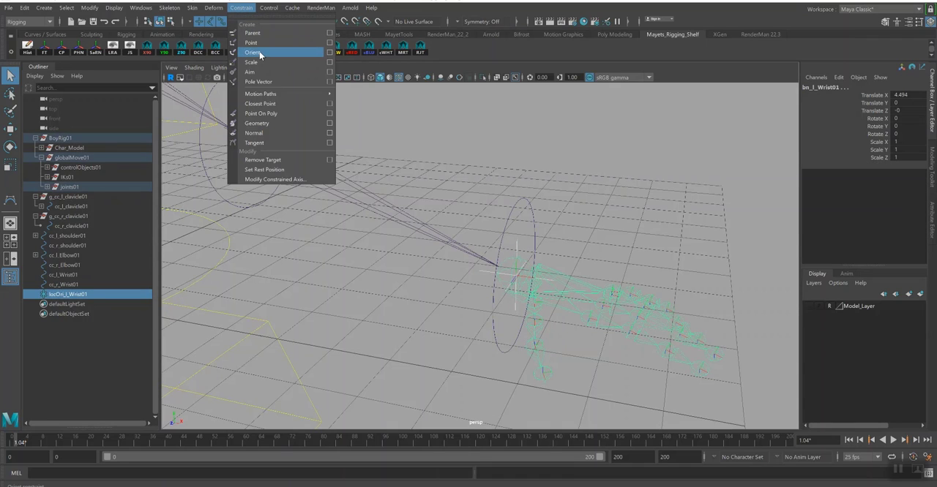
click(252, 53)
- Test-rotate the locator locOri_l_Wrist01 to check that it drives the left hand, and undo the rotation
click(525, 245)
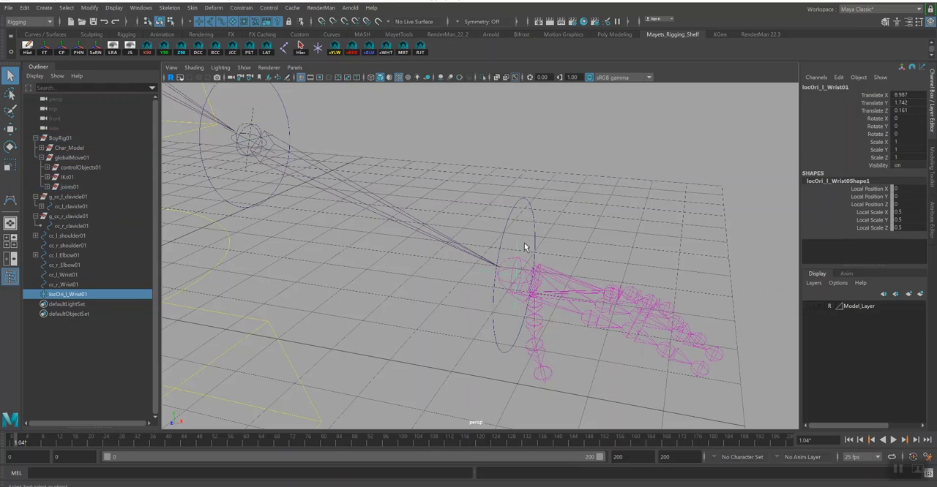
key(e)
drag(530, 282, 544, 252)
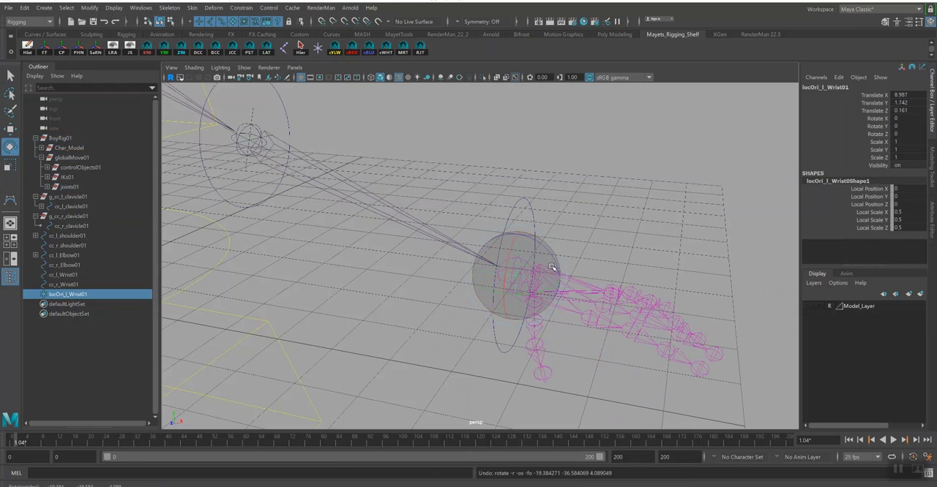
key(ctrl+z)
key(q)
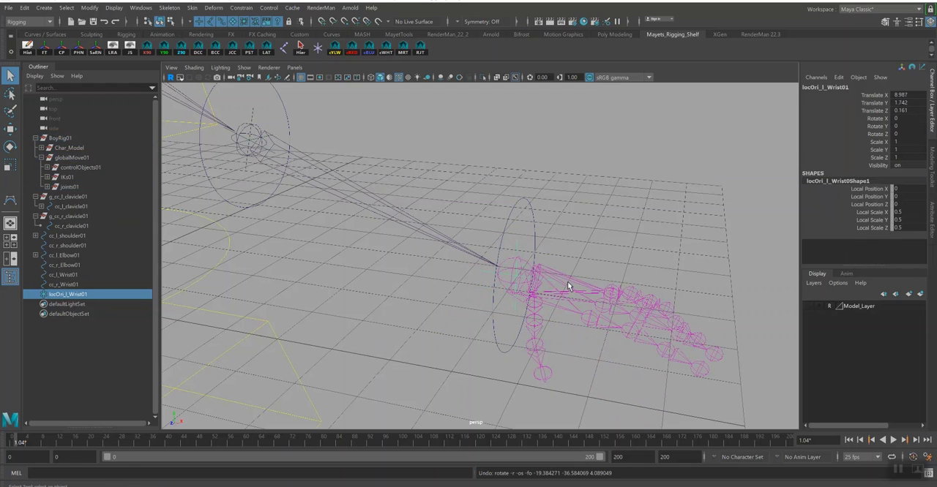
- Freeze the transformations of the left wrist control curve cc_l_Wrist01
drag(508, 197, 533, 209)
click(528, 213)
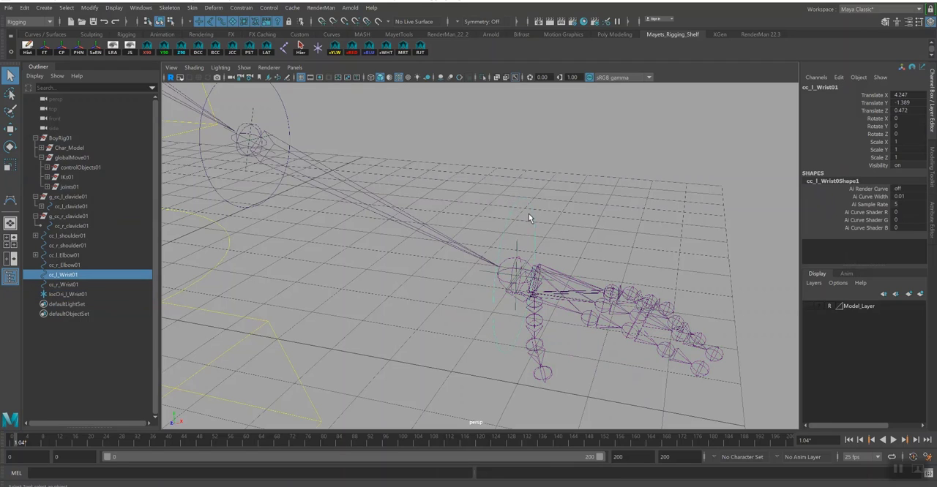
click(45, 48)
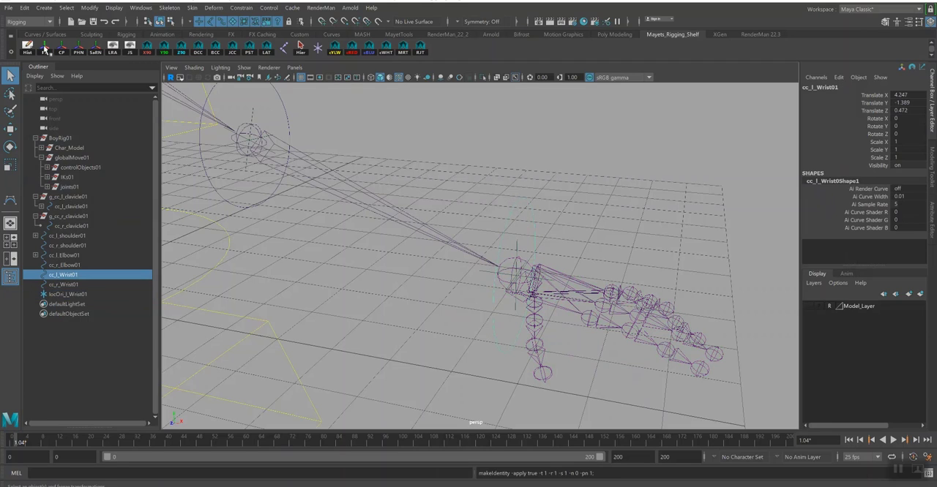
click(286, 114)
- Parent the locator locOri_l_Wrist01 under the wrist control curve cc_l_Wrist01
click(515, 196)
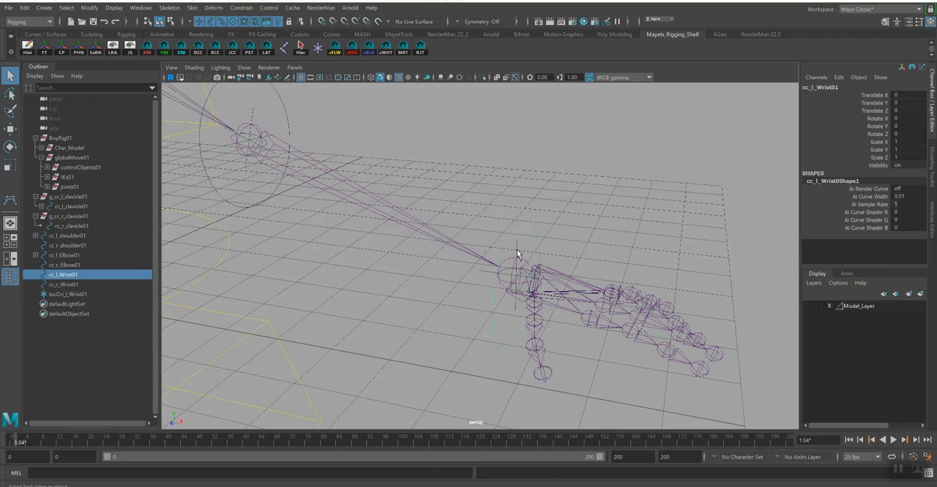
click(517, 250)
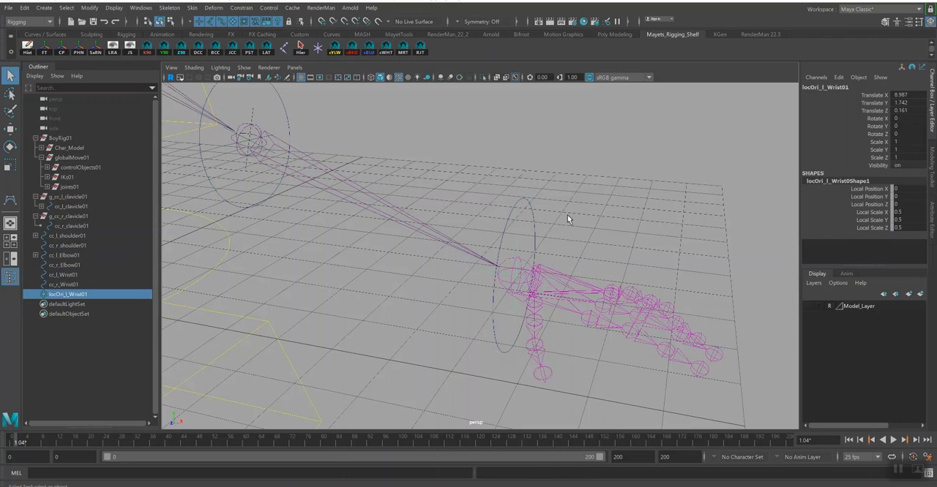
shift+click(516, 196)
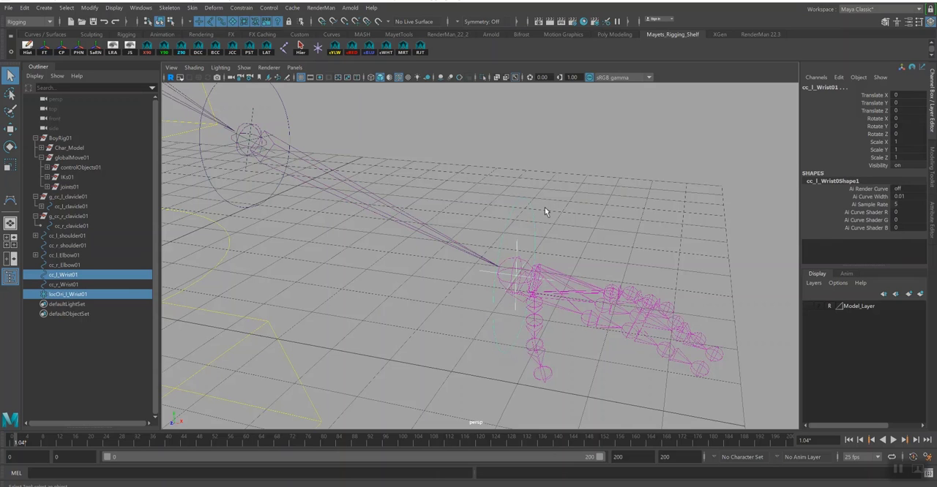
key(p)
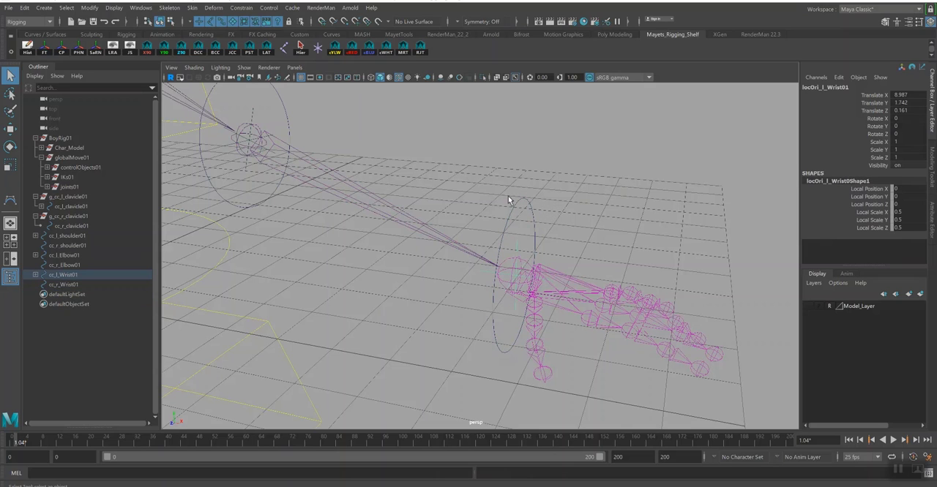
- Test-rotate the control curve cc_l_Wrist01 to check the hand's response, and undo the rotation
click(510, 201)
alt+drag(592, 223, 533, 268)
key(e)
key(ctrl+z)
key(ctrl+z)
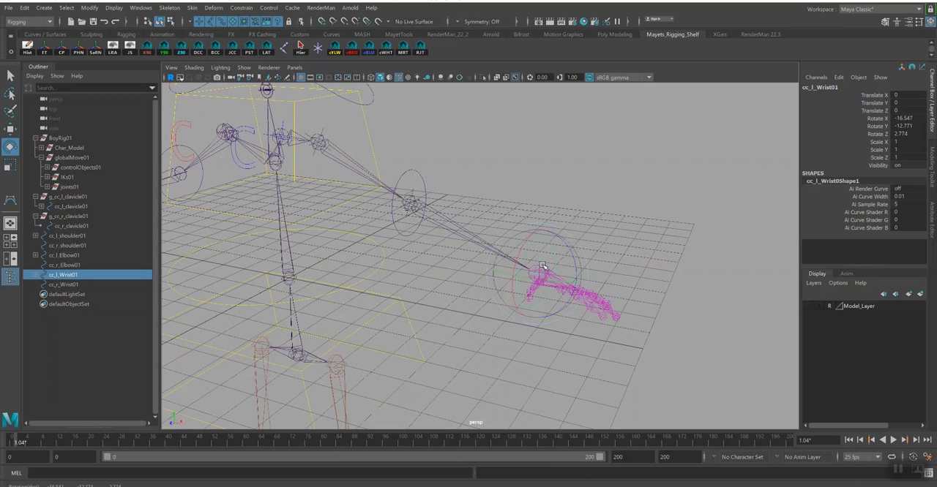
key(q)
- Save the scene, accepting the student version notice
key(ctrl+s)
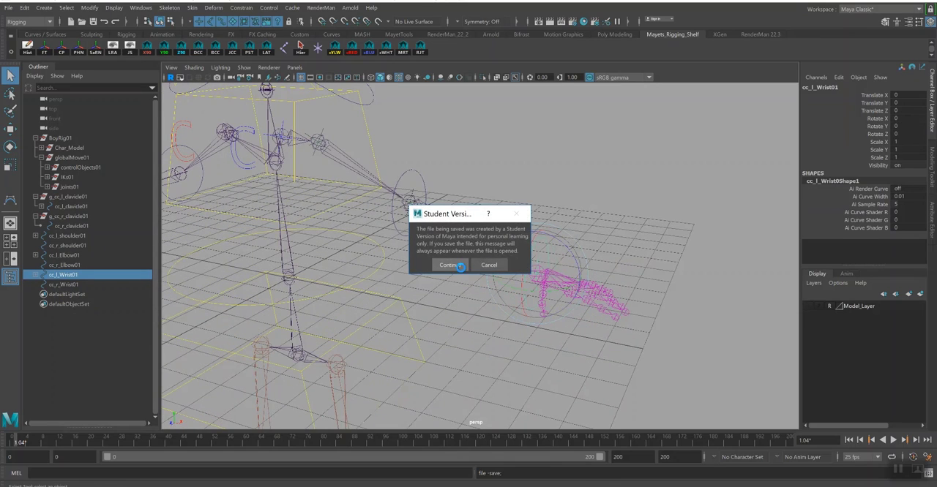
click(453, 265)
key(e)
alt+middle_drag(535, 255, 554, 270)
key(q)
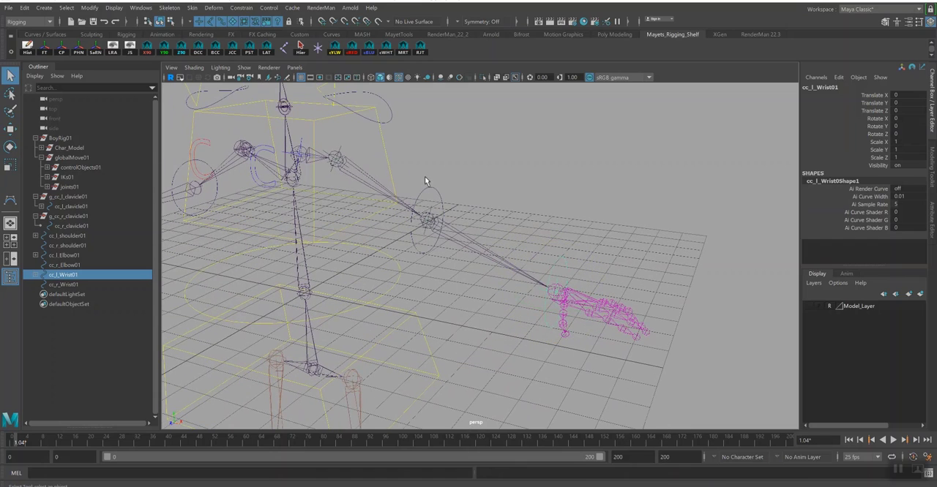
- Parent the wrist control cc_l_Wrist01 under the elbow control cc_l_Elbow01
click(437, 195)
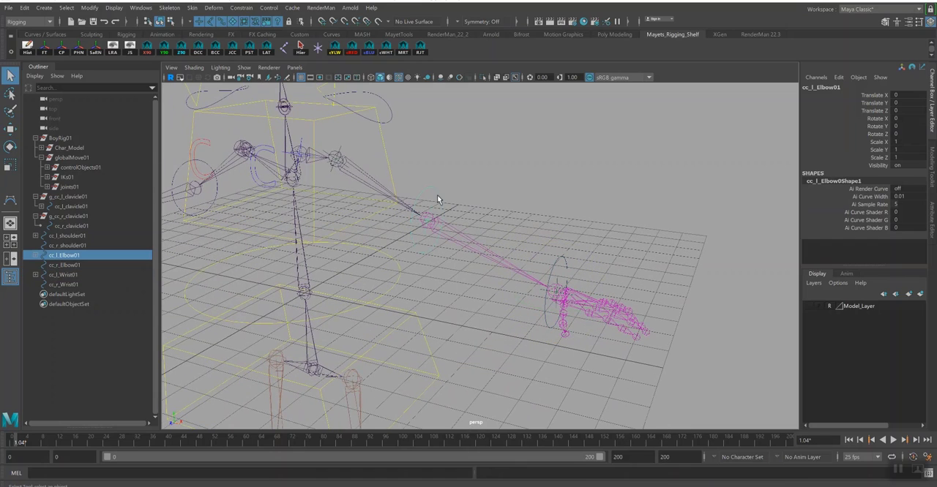
click(567, 261)
alt+drag(571, 261, 599, 240)
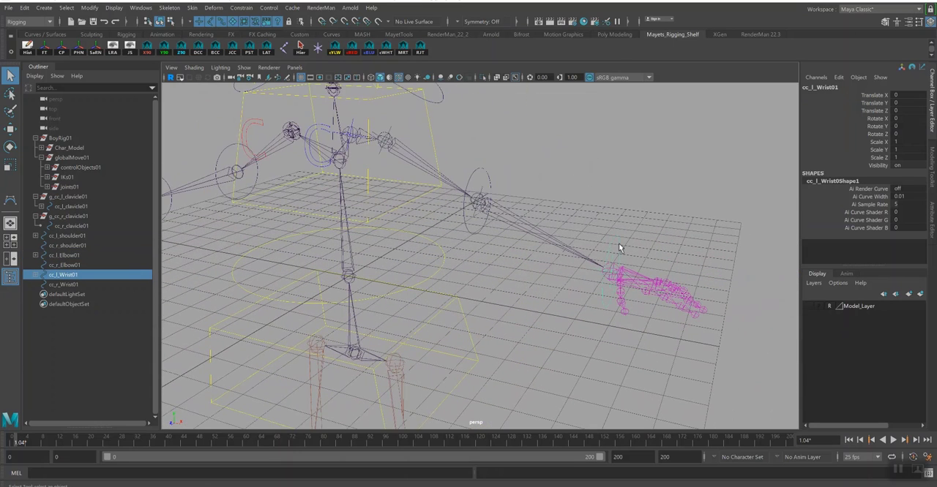
shift+click(488, 181)
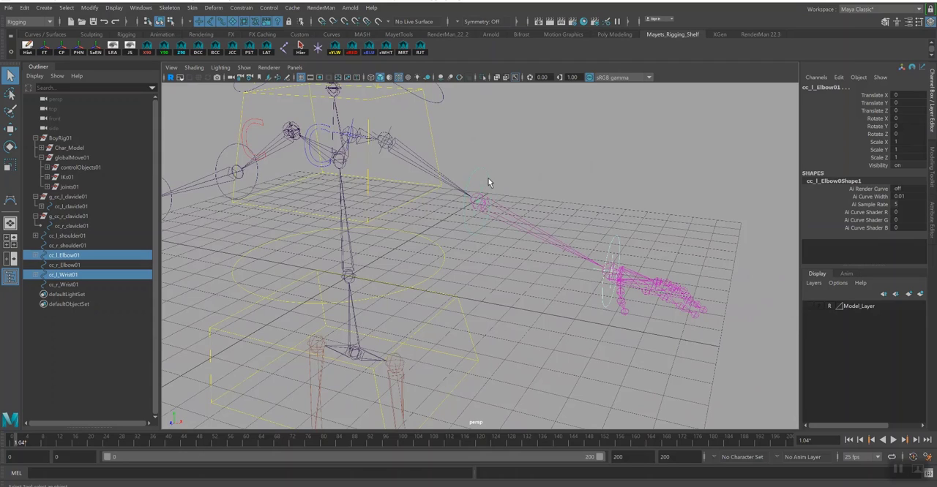
key(p)
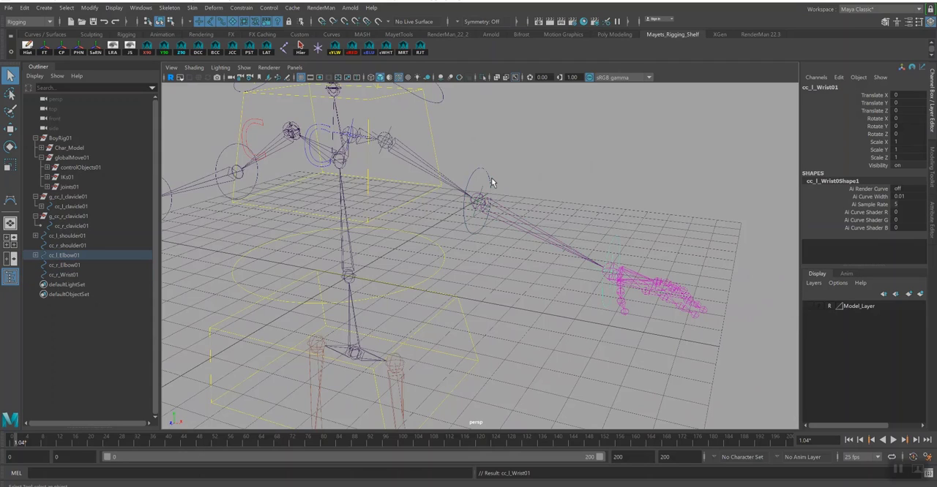
- Parent the elbow control cc_l_Elbow01 under the shoulder control cc_l_shoulder01
click(478, 172)
alt+drag(498, 173, 516, 230)
shift+click(438, 204)
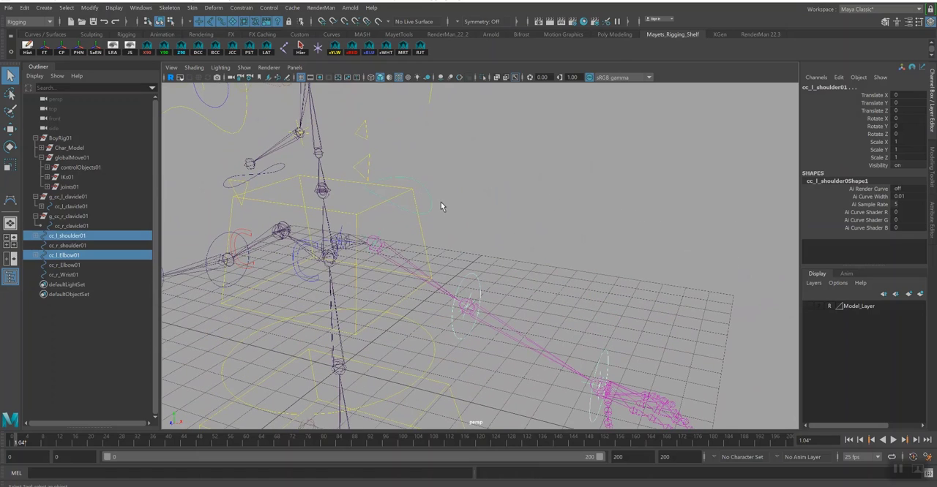
key(p)
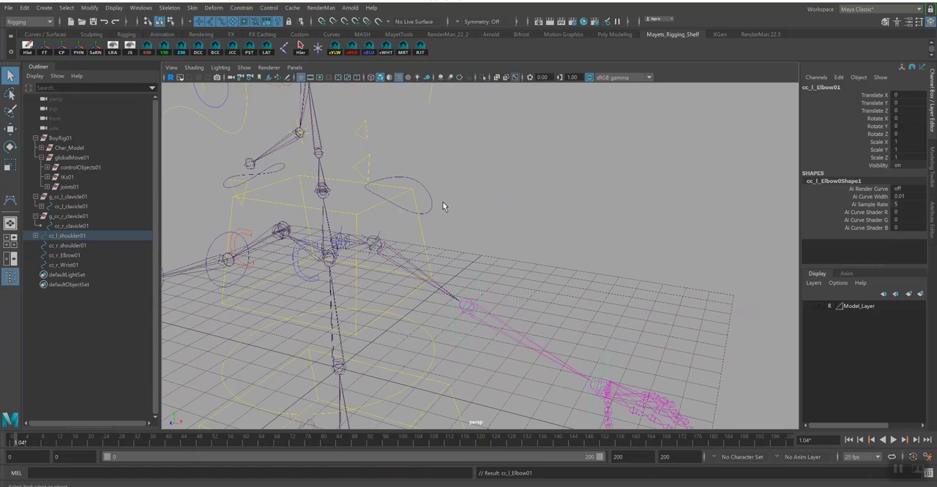
- Parent the shoulder control cc_l_shoulder01 under the clavicle control cc_l_clavicle01 and clear the selection
click(425, 197)
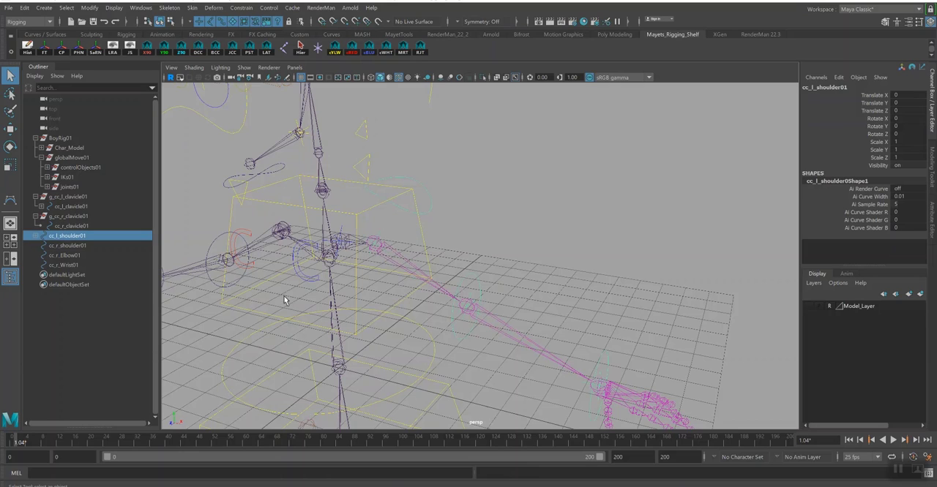
shift+click(305, 282)
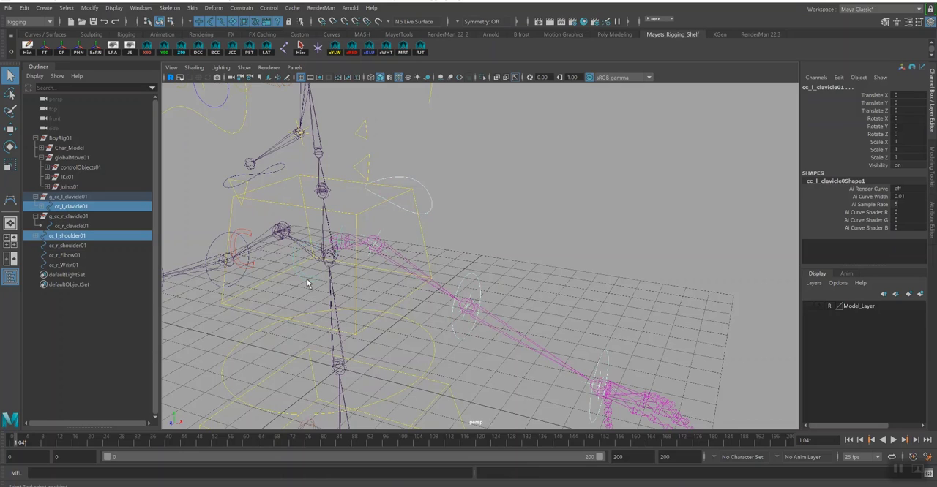
key(p)
click(314, 286)
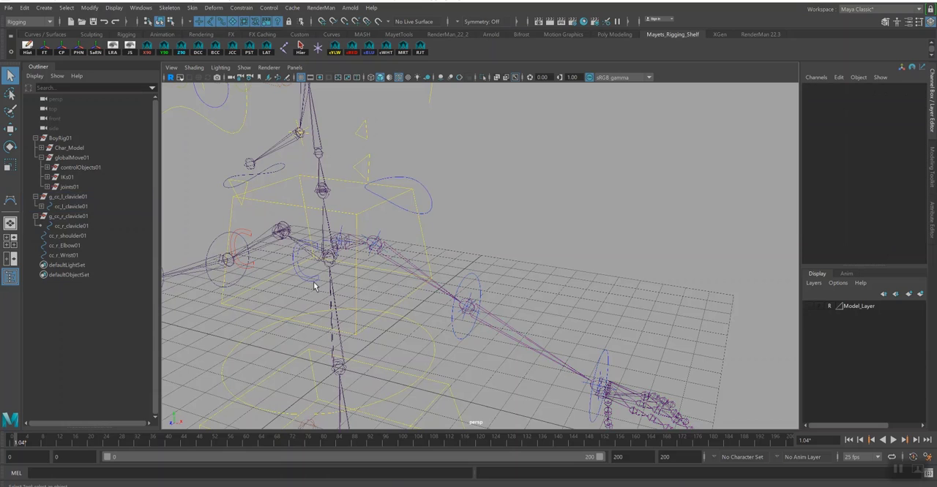
- Test-rotate the clavicle control cc_l_clavicle01 to check that the whole left arm follows, and undo the rotation
click(316, 280)
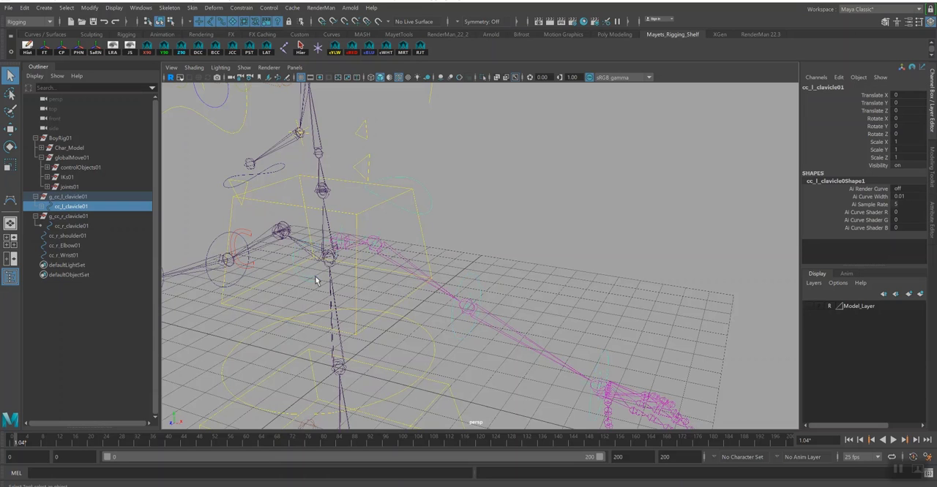
alt+drag(318, 276, 424, 272)
key(e)
key(ctrl+z)
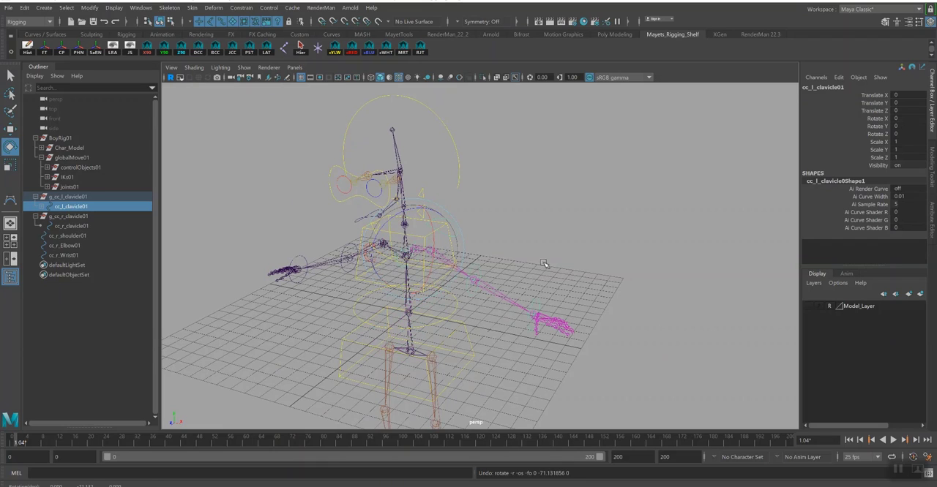
key(q)
- Add the left shoulder, elbow and wrist controls to the clavicle selection, test-rotate them together and undo the rotation
shift+click(458, 226)
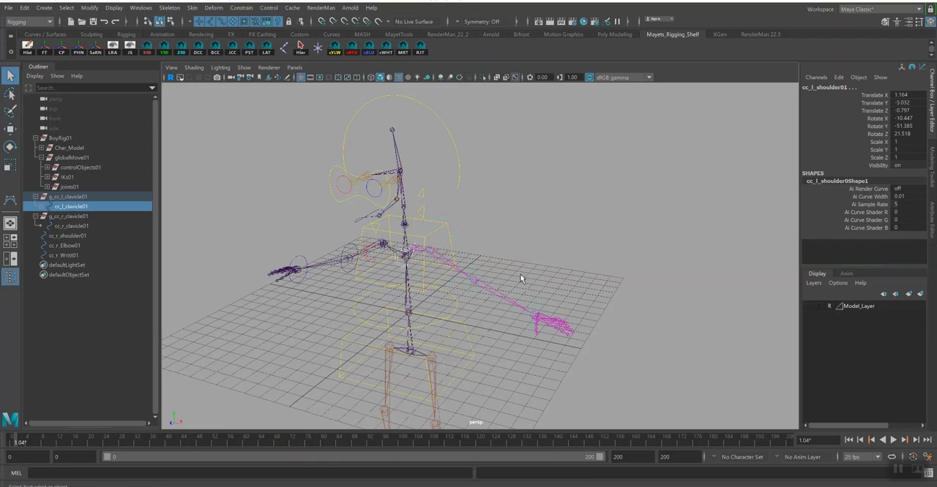
shift+click(481, 266)
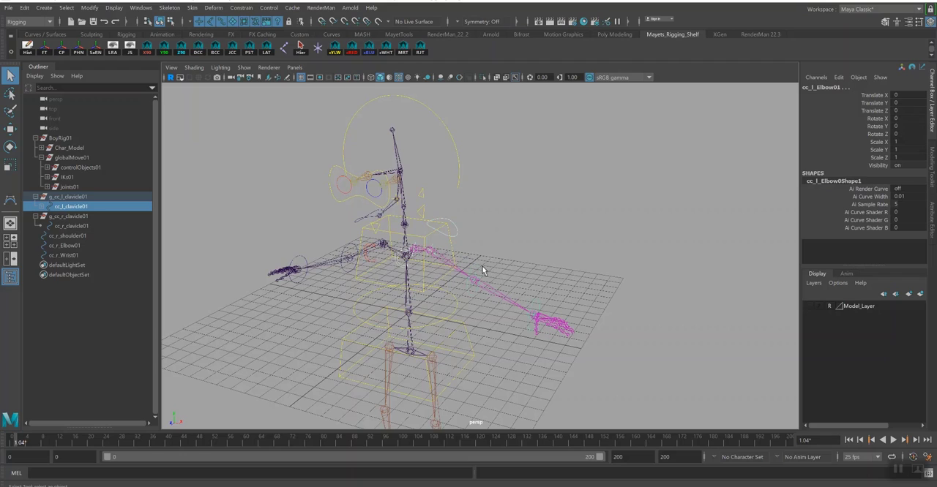
shift+click(543, 306)
key(e)
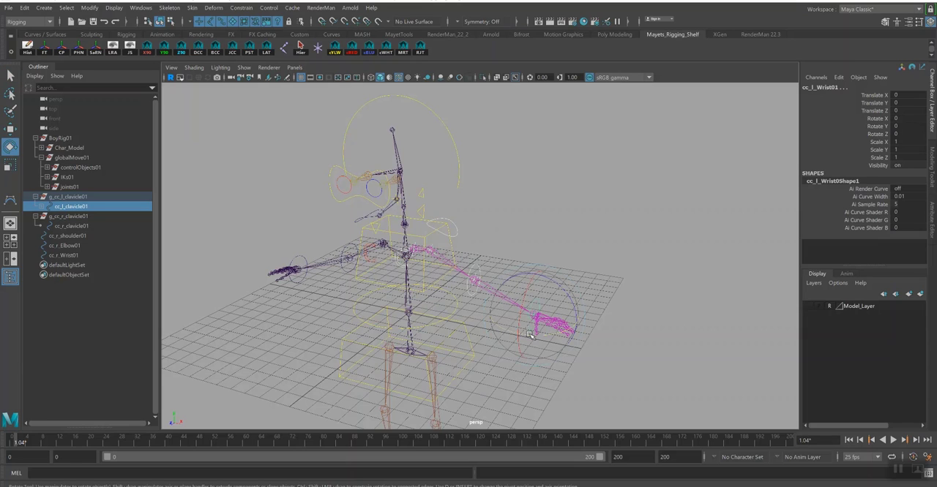
drag(529, 335, 515, 334)
key(ctrl+z)
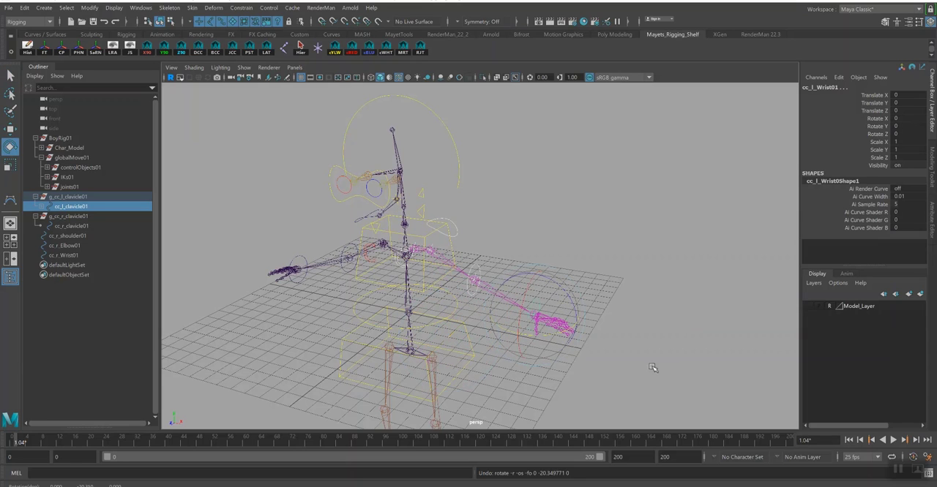
- Test-rotate only the shoulder control cc_l_shoulder01 to check the left arm's movement, and undo each rotation
click(457, 233)
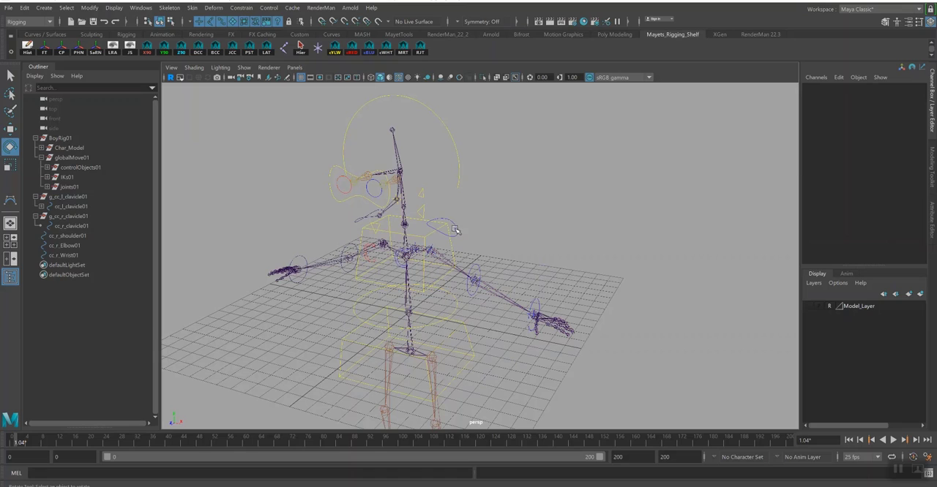
click(456, 229)
mouse_move(466, 230)
mouse_down()
mouse_move(469, 254)
mouse_move(462, 222)
mouse_up()
key(ctrl+z)
drag(464, 266, 468, 294)
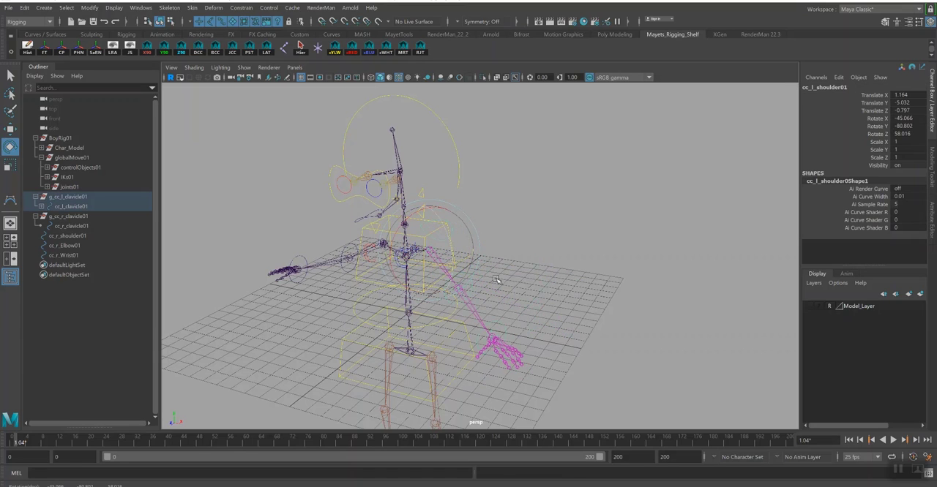
key(ctrl+z)
key(q)
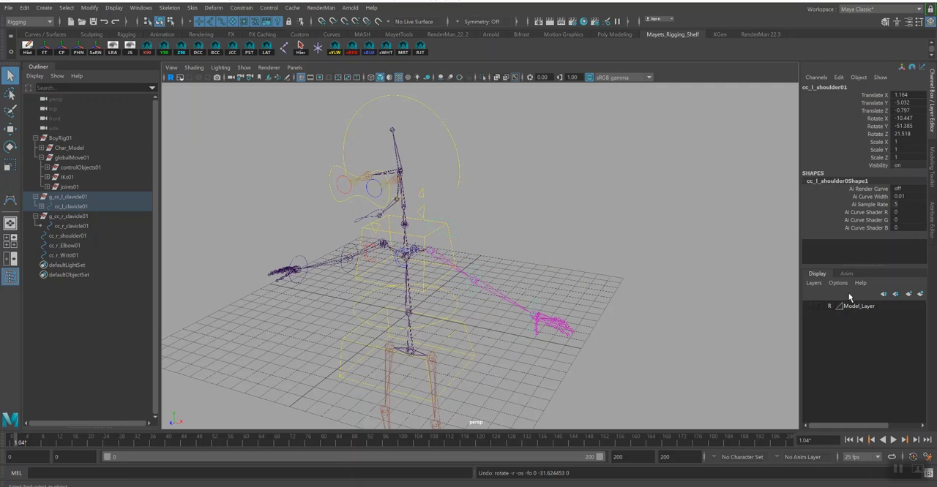
- Show Model_Layer, enlarge the cc_l_Elbow01 control curve's points to fit around the sleeve, and colour the control blue
click(809, 307)
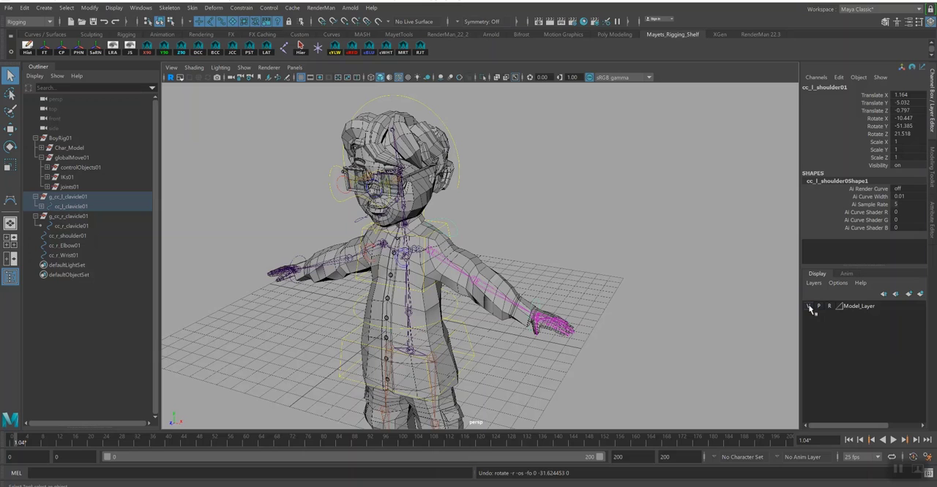
click(809, 307)
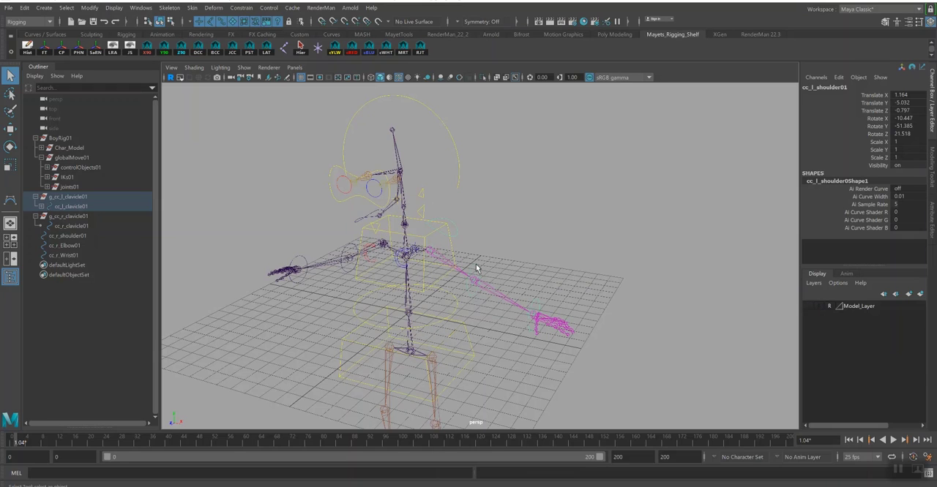
key(Down)
click(172, 21)
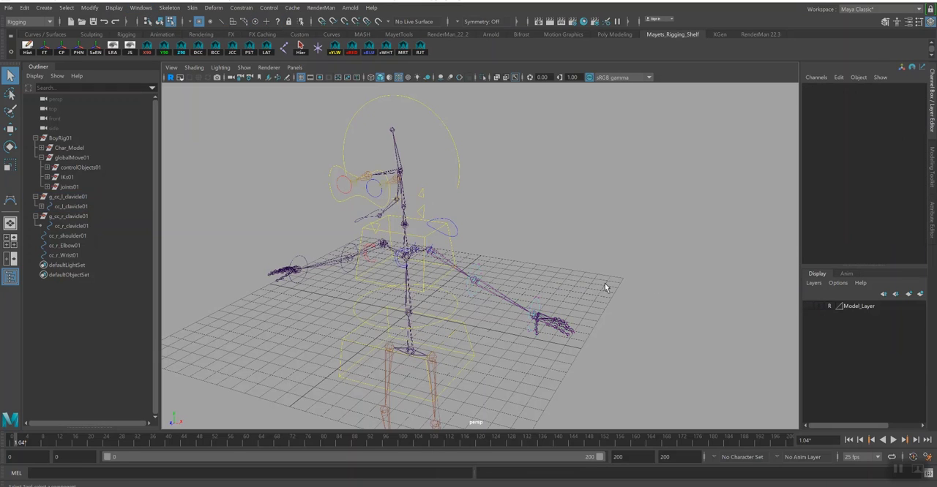
click(808, 306)
key(r)
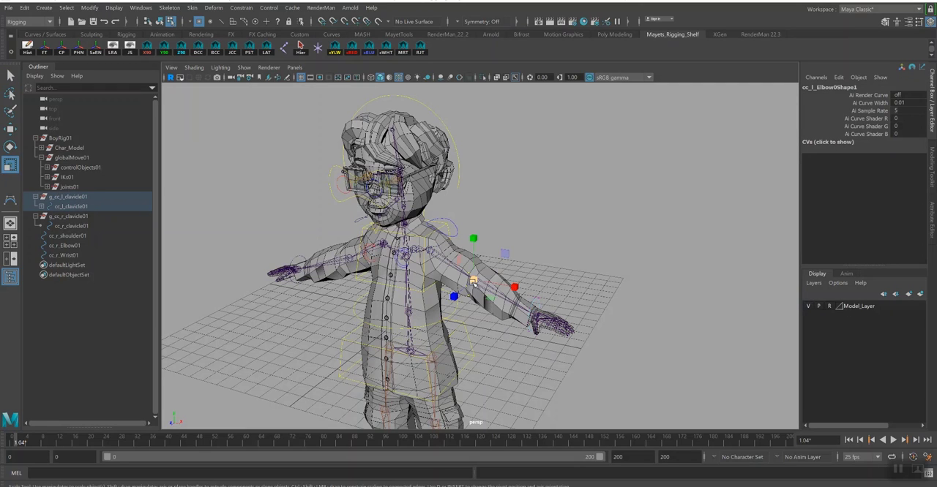
drag(473, 281, 500, 288)
alt+drag(535, 230, 527, 234)
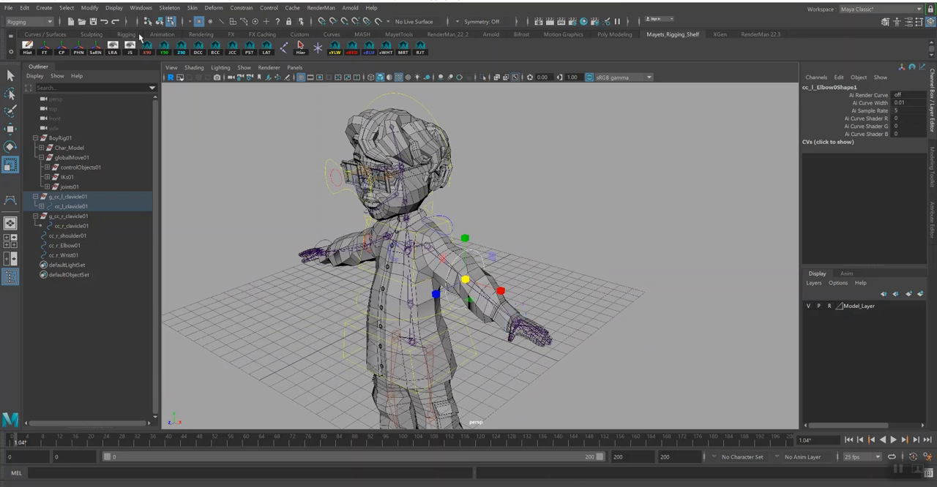
click(161, 20)
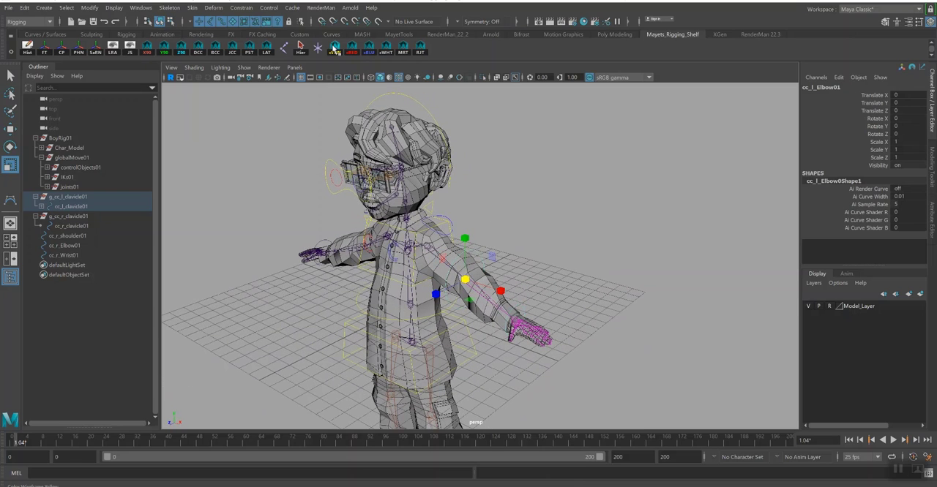
key(q)
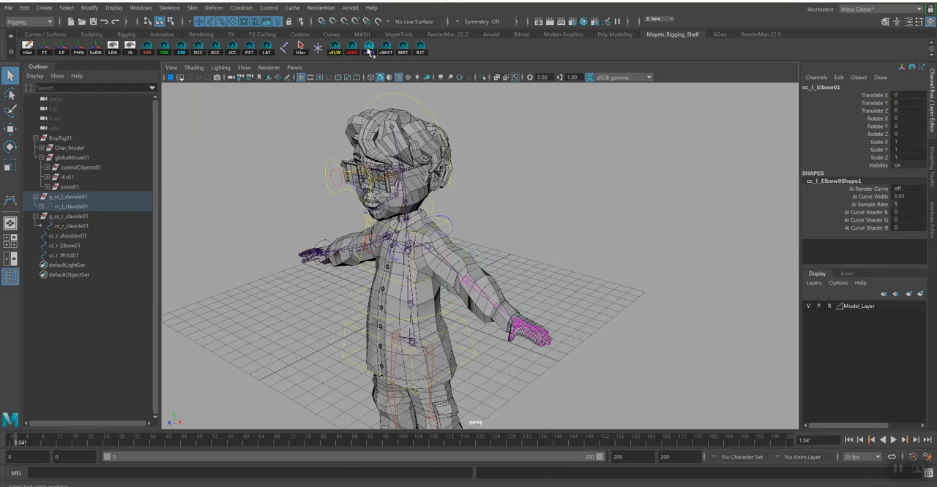
- Colour the left wrist control cc_l_Wrist01 blue and clear the selection
alt+drag(578, 251, 555, 281)
click(548, 291)
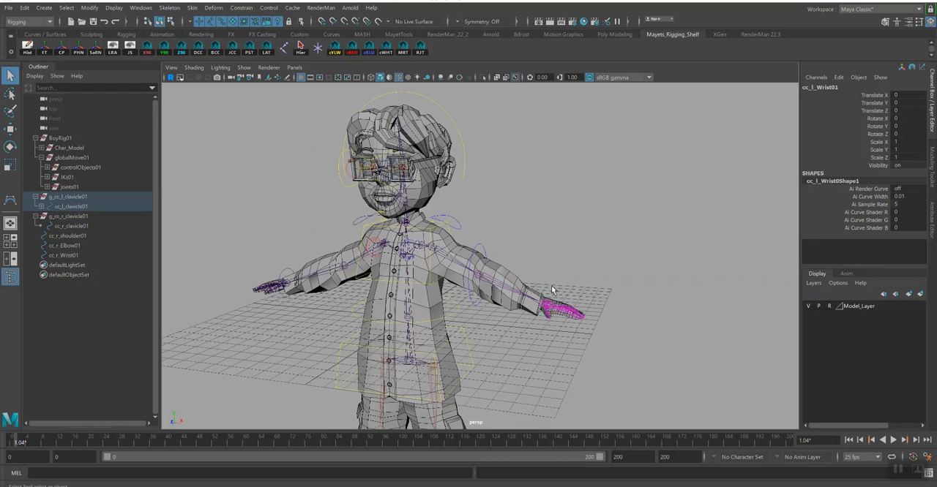
mouse_move(619, 284)
alt+mouse_down()
mouse_move(592, 290)
mouse_move(629, 282)
alt+mouse_up()
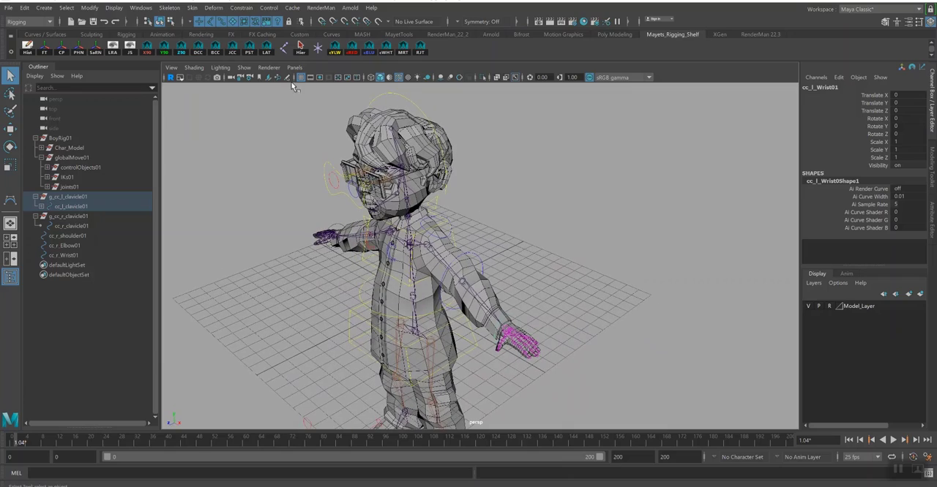
click(570, 250)
alt+drag(573, 257, 548, 256)
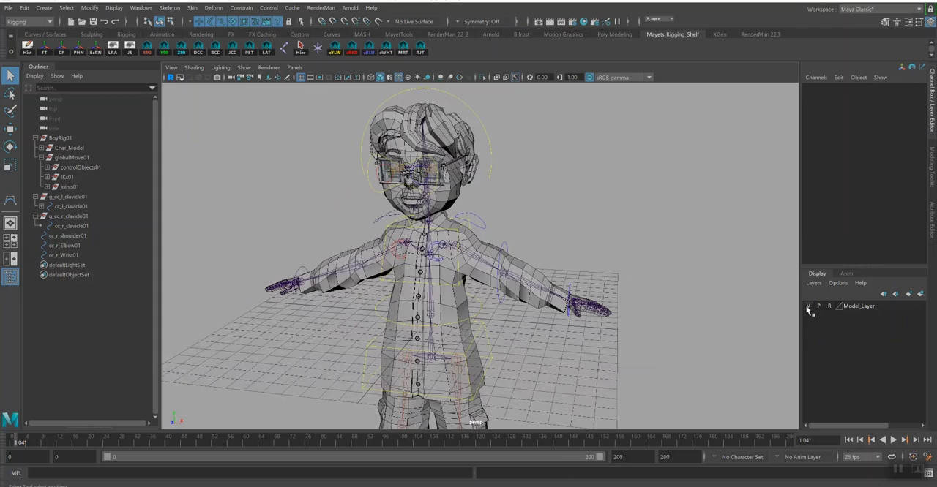
- Hide Model_Layer and create an aligned locator at joint bn_r_Clavicle01 with its local scale set to 0.5 on X, Y and Z
click(808, 308)
alt+drag(560, 265, 490, 260)
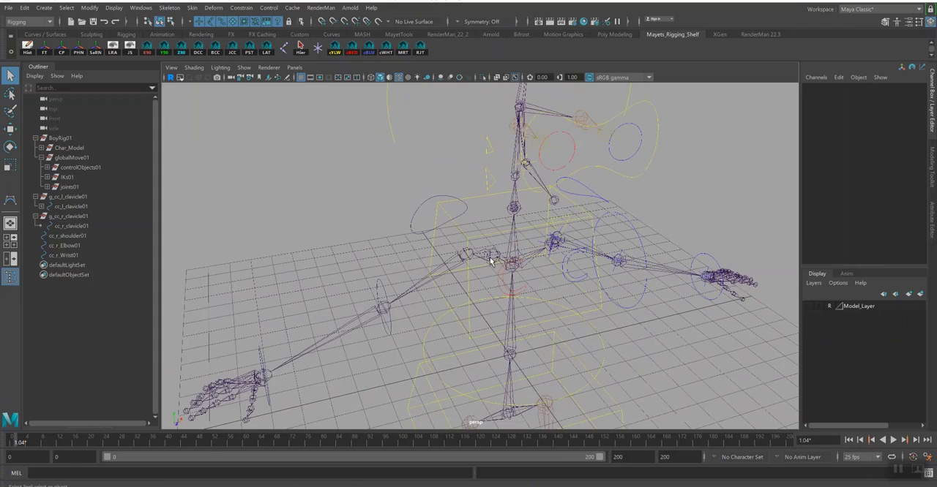
click(490, 260)
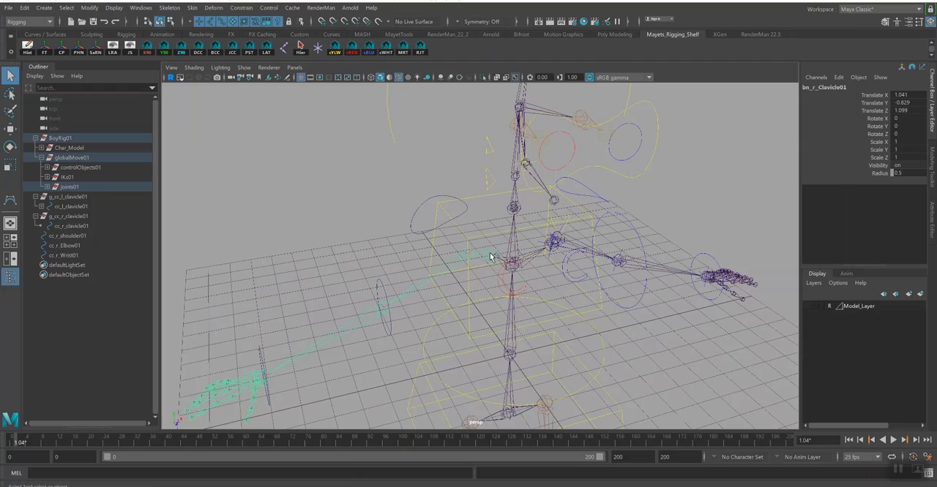
click(267, 53)
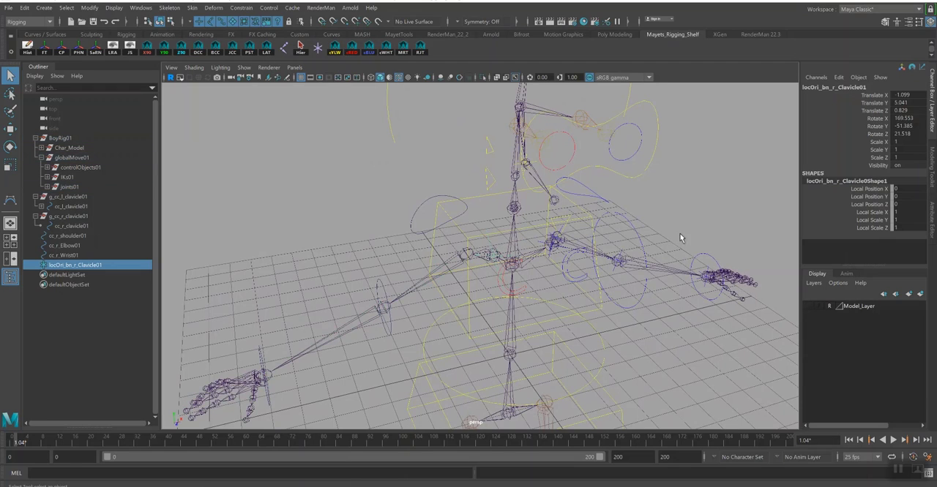
drag(903, 219, 896, 228)
text(.5)
key(Return)
mouse_move(583, 225)
alt+mouse_down()
mouse_move(588, 217)
mouse_move(556, 220)
mouse_move(559, 205)
mouse_move(608, 212)
mouse_move(588, 215)
mouse_move(589, 224)
alt+mouse_up()
- Orient-constrain the joint bn_r_Clavicle01 to the locator locOri_bn_r_Clavicle01
click(496, 250)
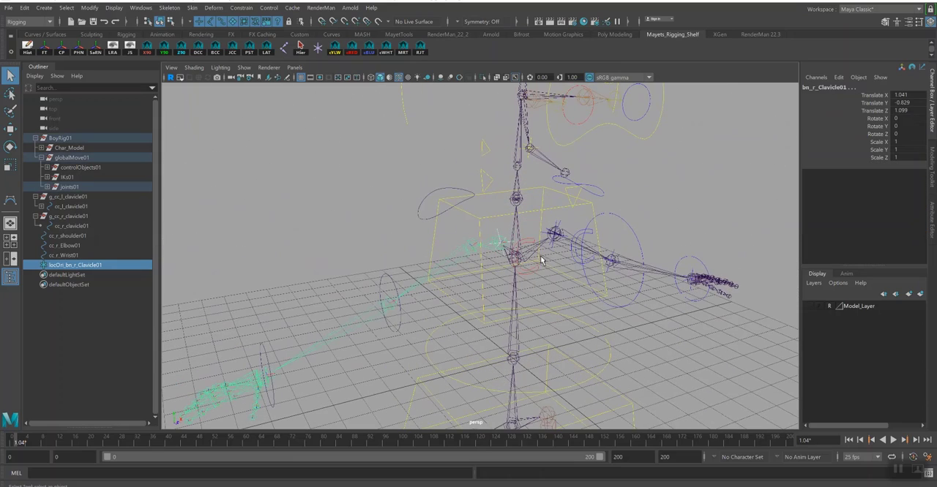
click(241, 8)
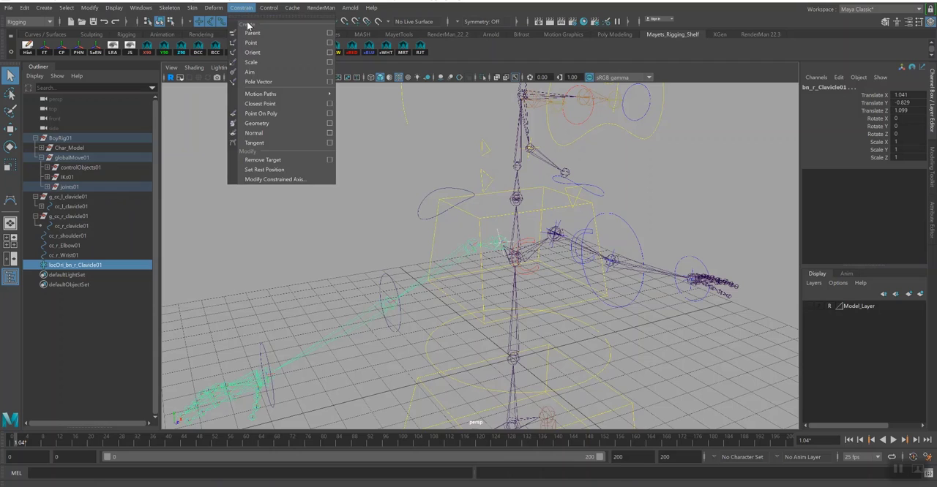
click(252, 52)
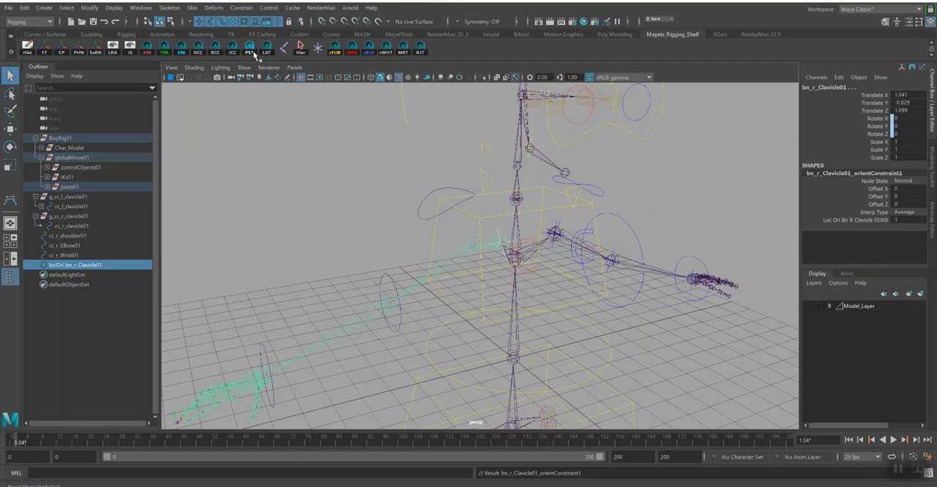
- Parent the locator locOri_bn_r_Clavicle01 under the right clavicle control cc_r_clavicle01
click(499, 236)
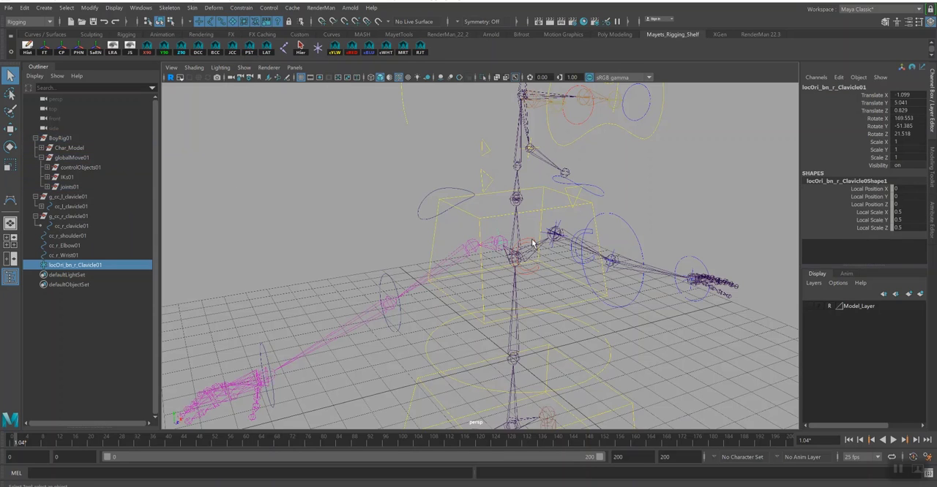
shift+click(529, 241)
shift+click(529, 241)
shift+click(529, 246)
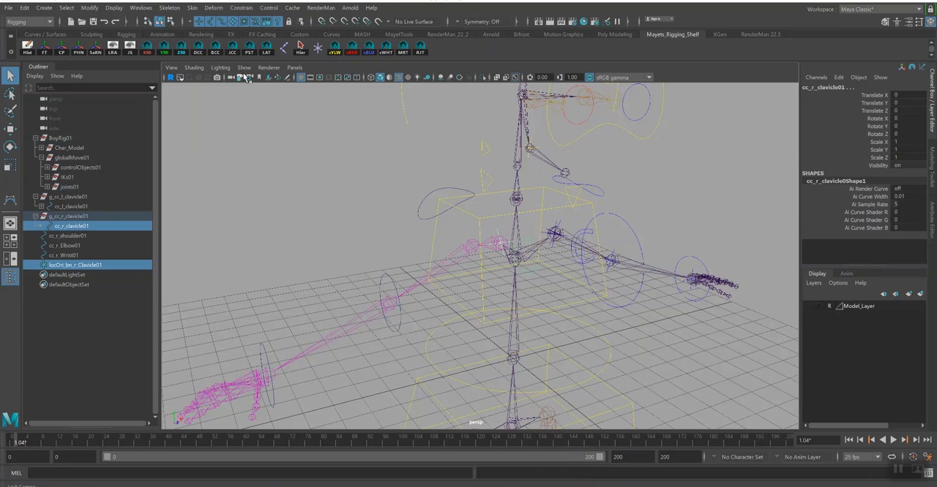
key(p)
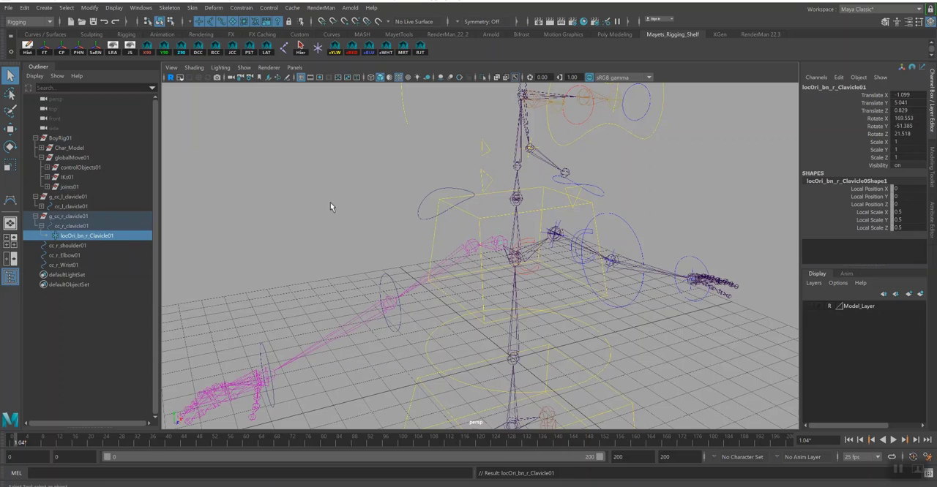
- Colour cc_r_shoulder01 red and create an aligned locator at joint bn_r_Shoulder01 with local scale 0.5 on all axes
click(428, 244)
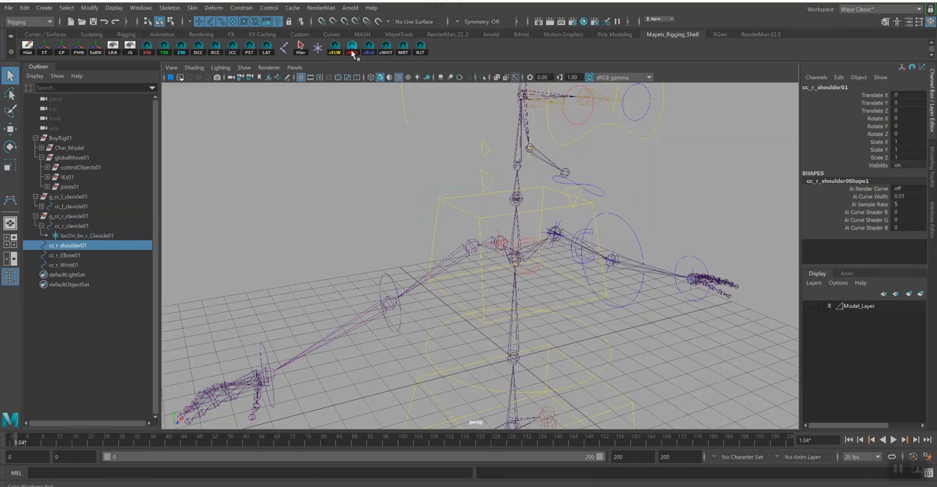
click(472, 249)
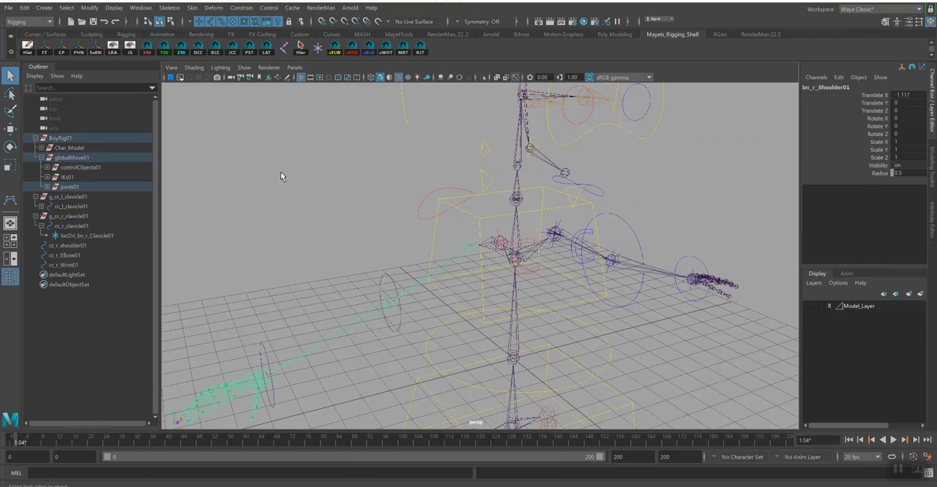
click(266, 48)
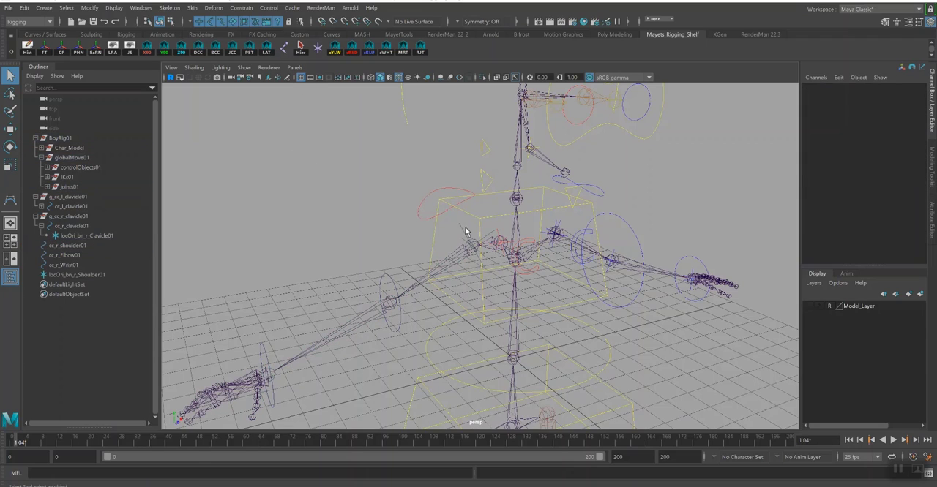
click(457, 244)
drag(907, 212, 909, 232)
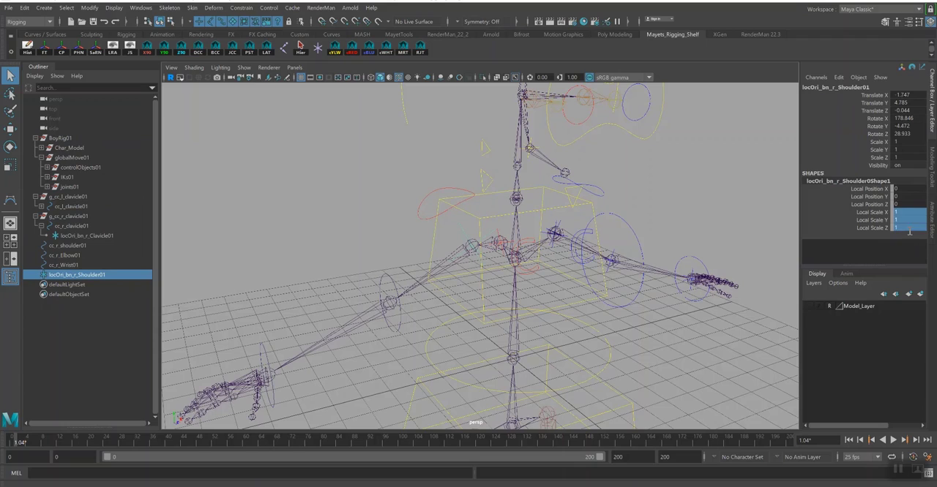
text(.5)
key(Return)
- Orient-constrain the joint bn_r_Shoulder01 to the locator locOri_bn_r_Shoulder01
shift+click(468, 253)
click(240, 8)
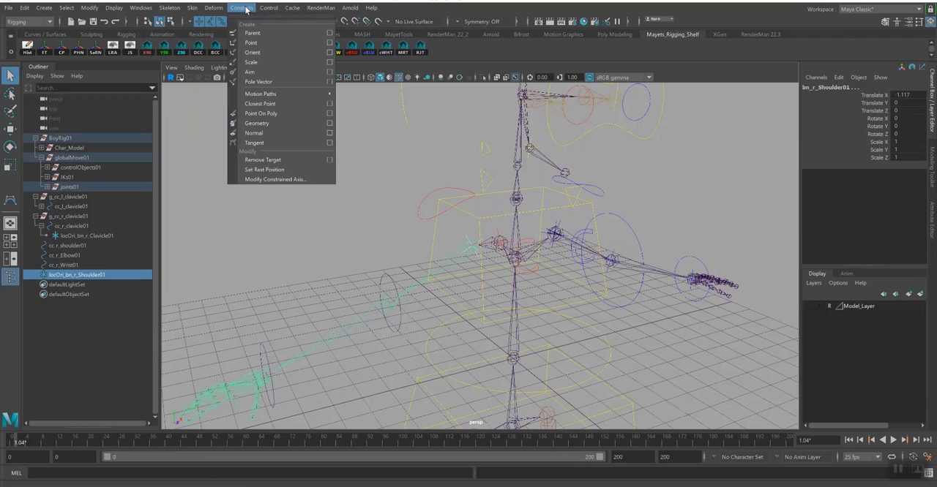
click(251, 52)
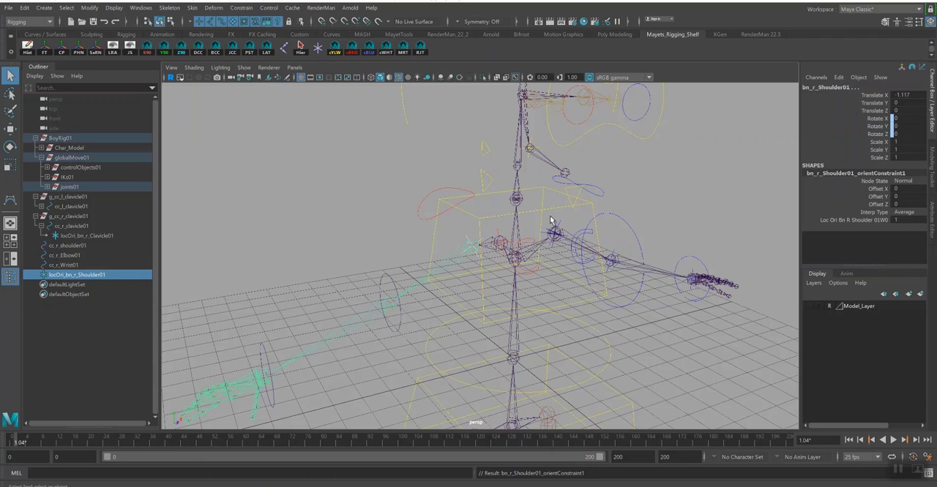
- Parent the locator locOri_bn_r_Shoulder01 under the right shoulder control cc_r_shoulder01
click(466, 240)
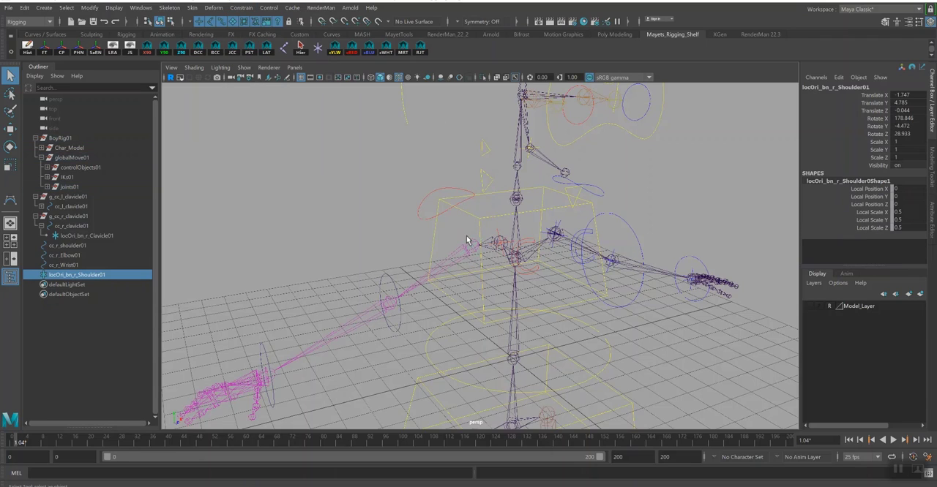
shift+click(425, 220)
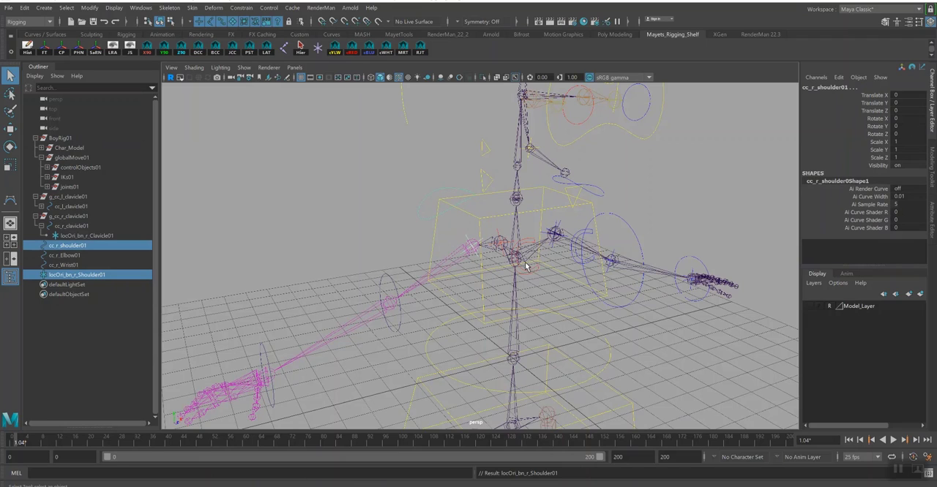
key(p)
- Test-rotate cc_r_shoulder01 to check that the right arm follows, undo the rotation and clear the selection
key(Up)
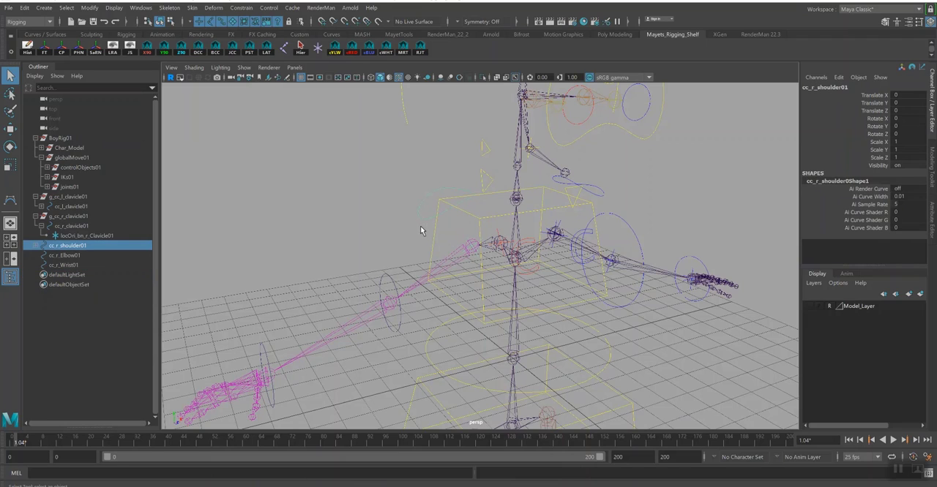
key(e)
drag(448, 215, 480, 217)
key(ctrl+z)
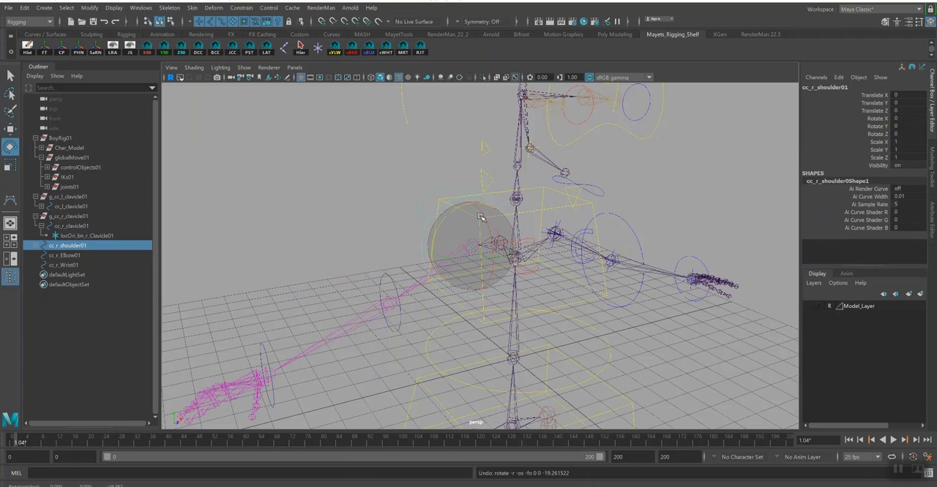
click(345, 232)
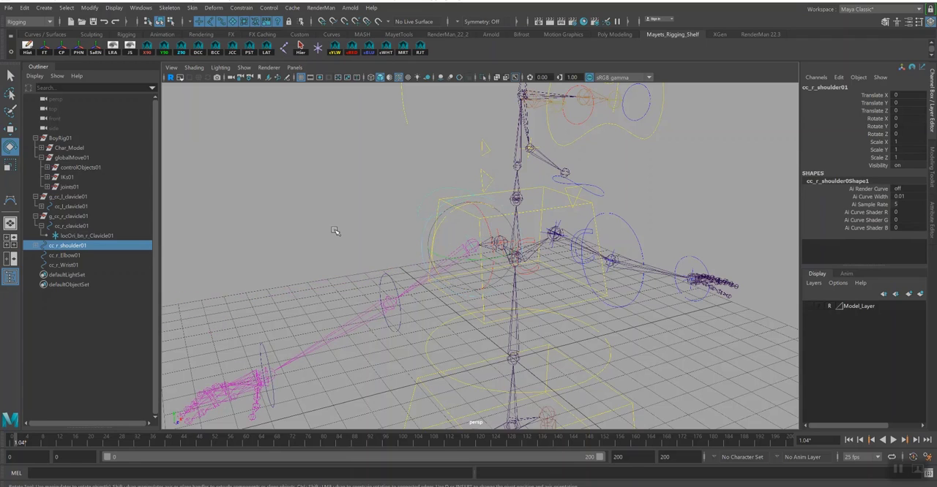
- Create an aligned locator at joint bn_r_Elbow01 and set its local scale to 0.5 on X, Y and Z
click(391, 303)
click(266, 50)
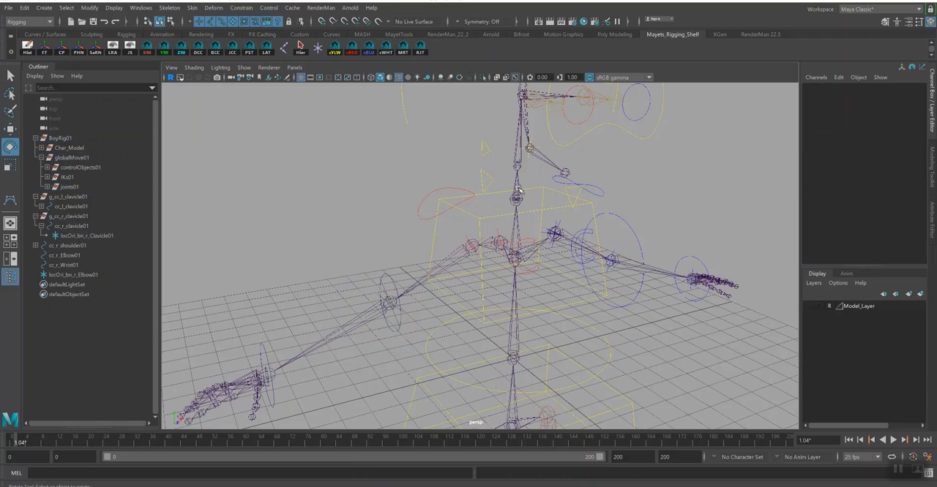
key(q)
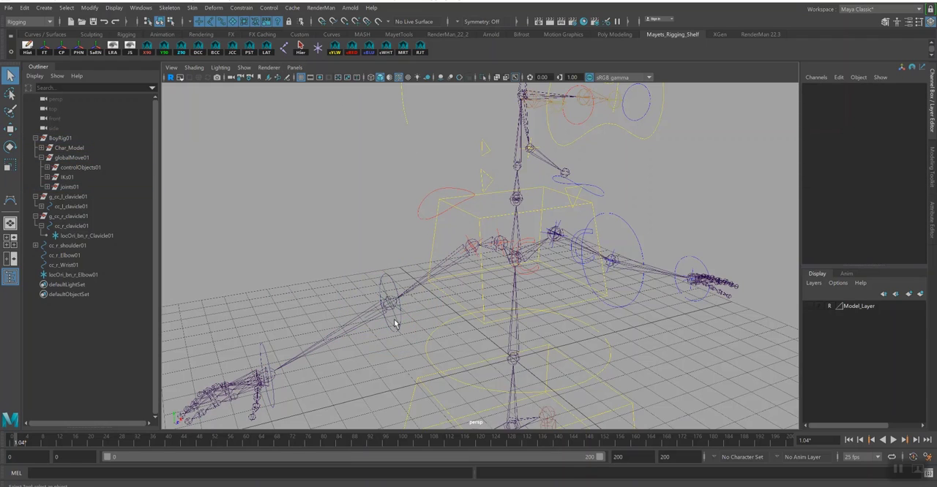
click(395, 324)
drag(906, 211, 906, 228)
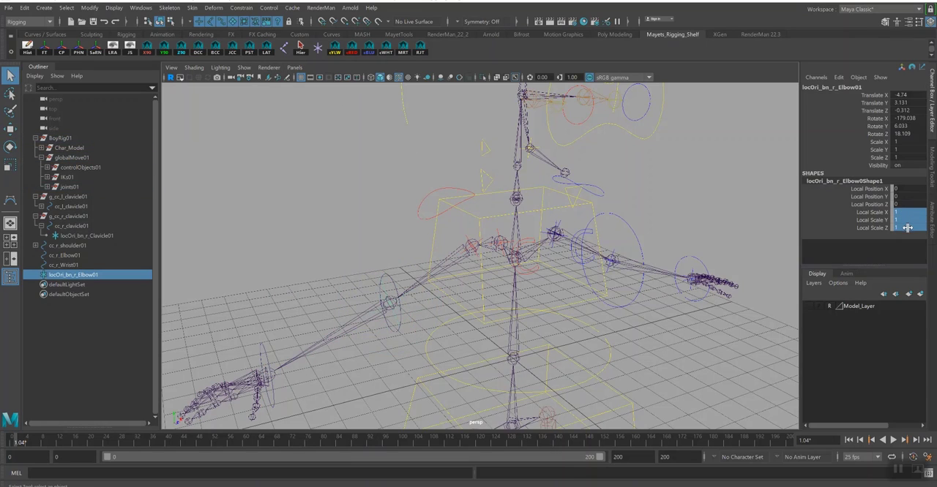
double_click(904, 229)
text(0.5)
key(Return)
- Orient-constrain the joint bn_r_Elbow01 to the locator locOri_bn_r_Elbow01
click(385, 314)
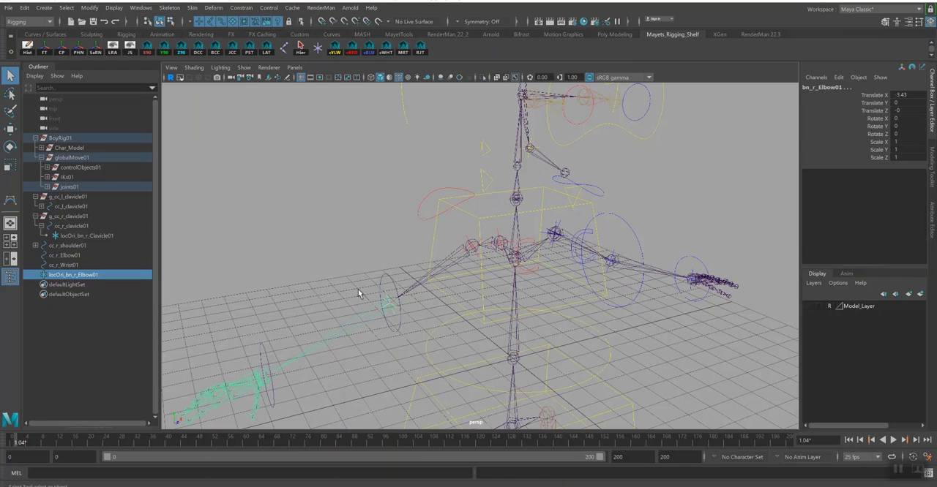
click(241, 7)
click(254, 52)
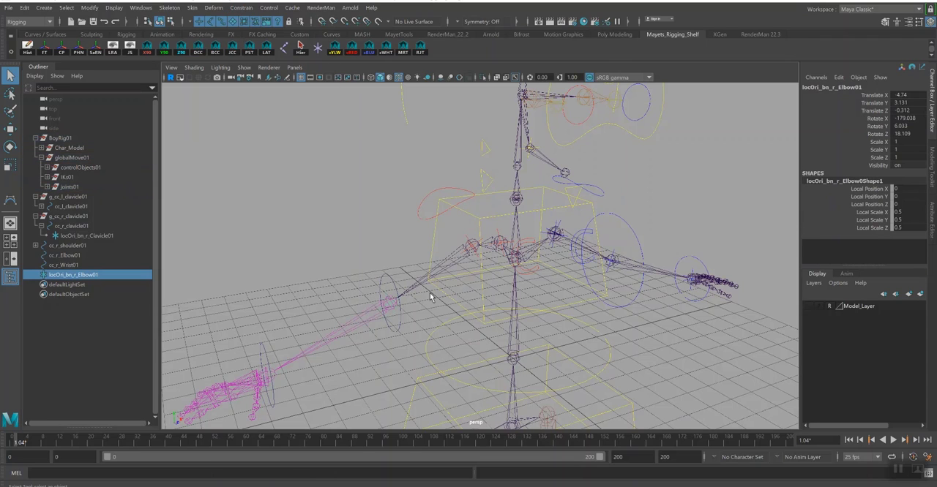
- Parent the locator locOri_bn_r_Elbow01 under the right elbow control cc_r_Elbow01
shift+click(388, 293)
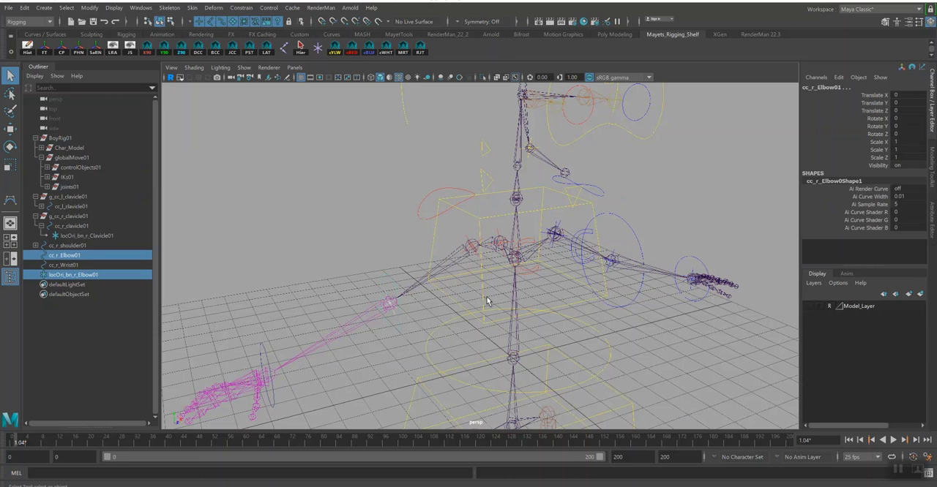
key(p)
- Create an aligned locator at joint bn_r_Wrist01 and set its local scale to 0.5 on X, Y and Z
alt+drag(268, 308, 391, 270)
click(380, 264)
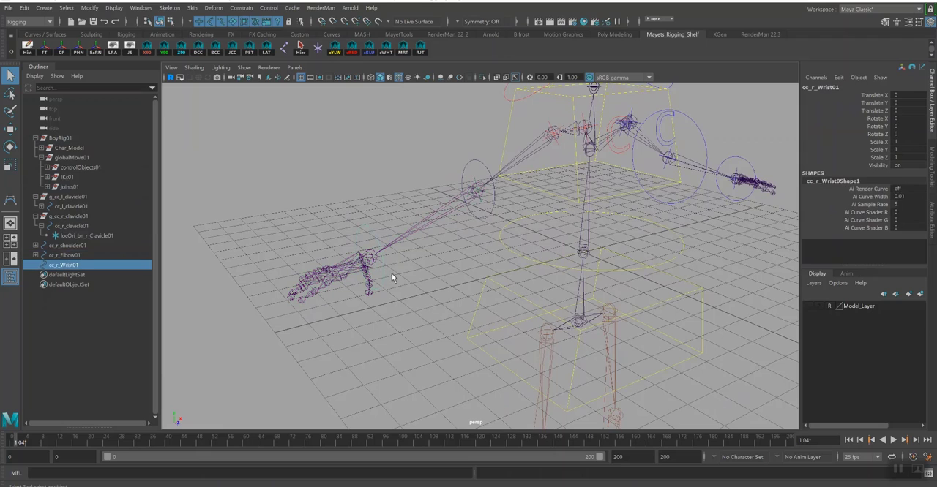
click(374, 265)
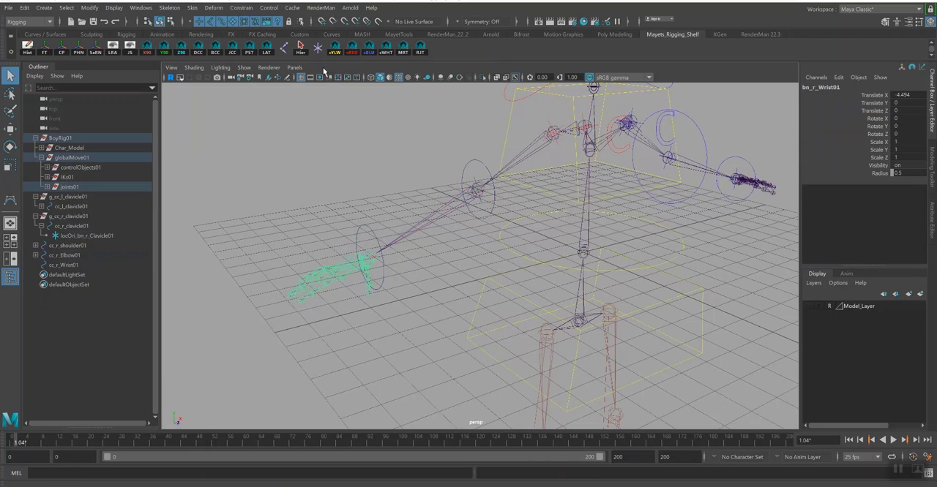
click(265, 48)
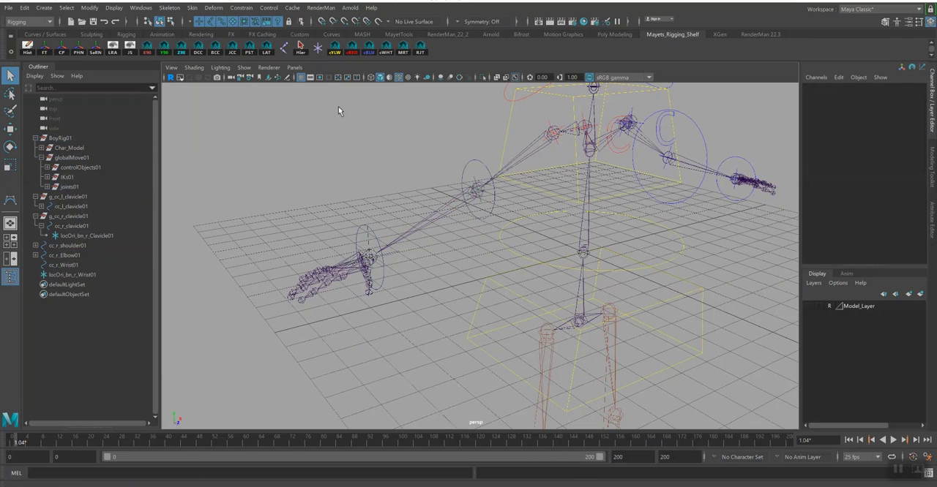
click(372, 240)
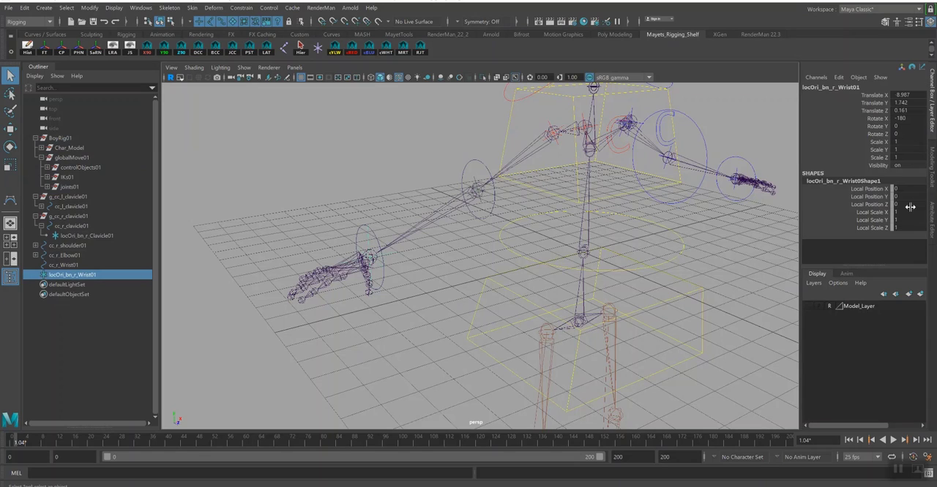
drag(909, 211, 906, 231)
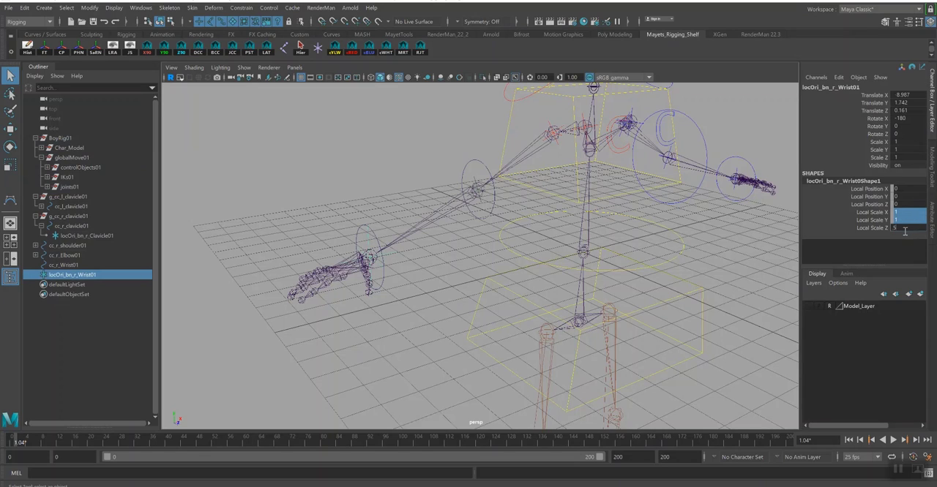
text(.5)
key(Return)
- Orient-constrain the joint bn_r_Wrist01 to the locator locOri_bn_r_Wrist01
click(373, 257)
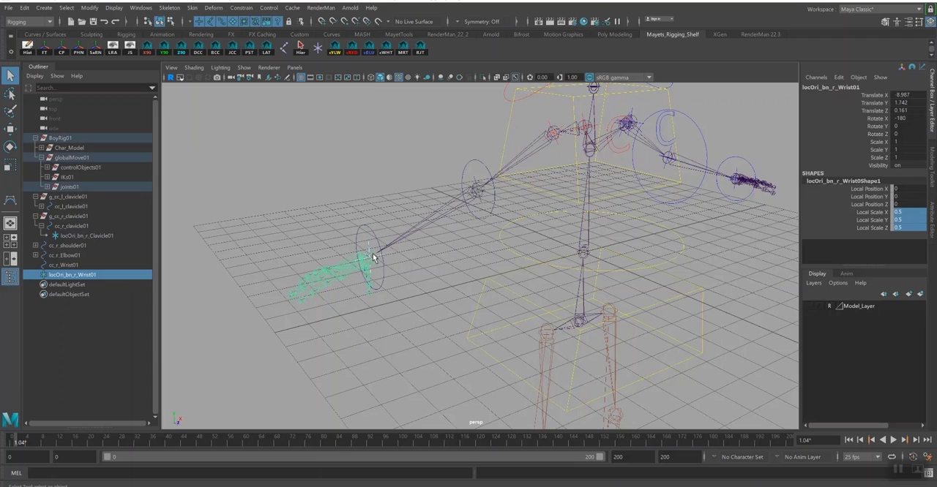
click(241, 7)
click(257, 51)
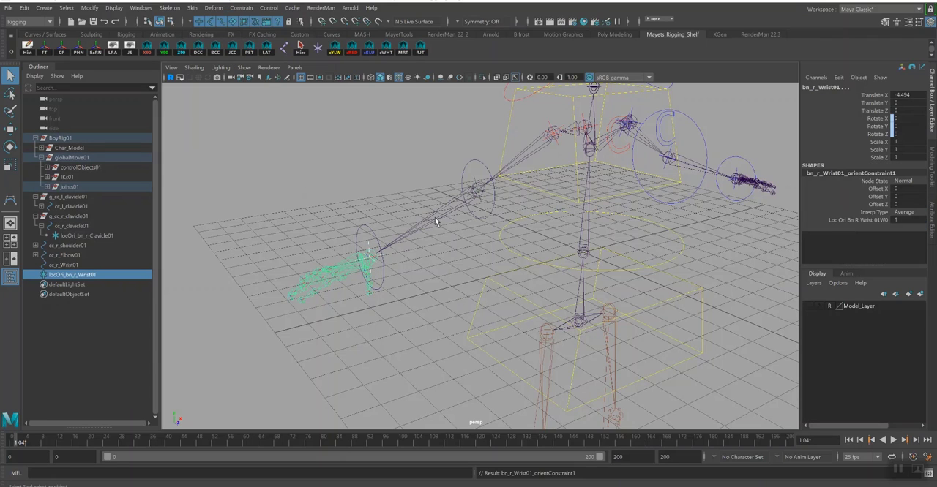
- Parent the locator locOri_bn_r_Wrist01 under the right wrist control cc_r_Wrist01
click(370, 249)
click(369, 245)
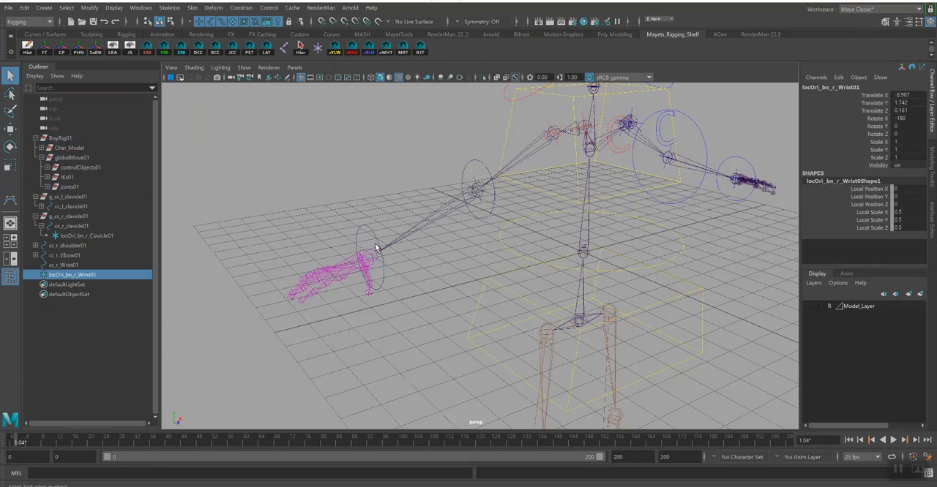
shift+click(376, 224)
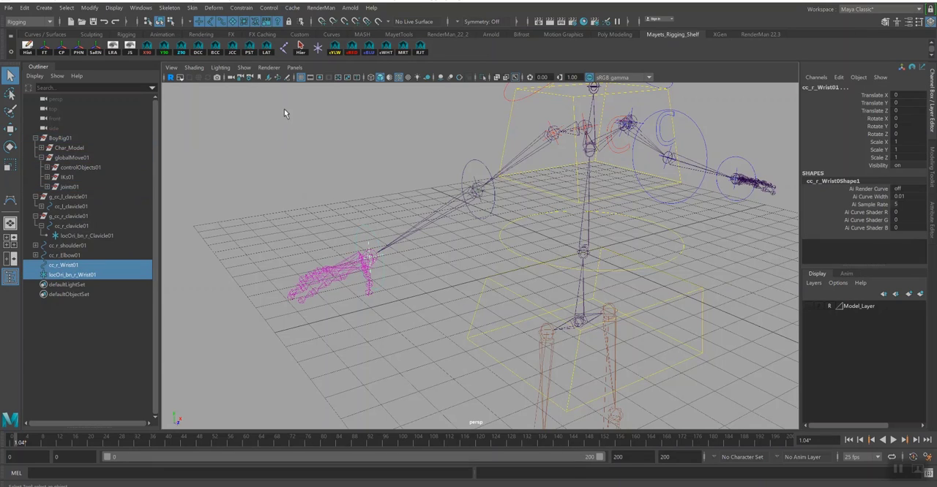
key(p)
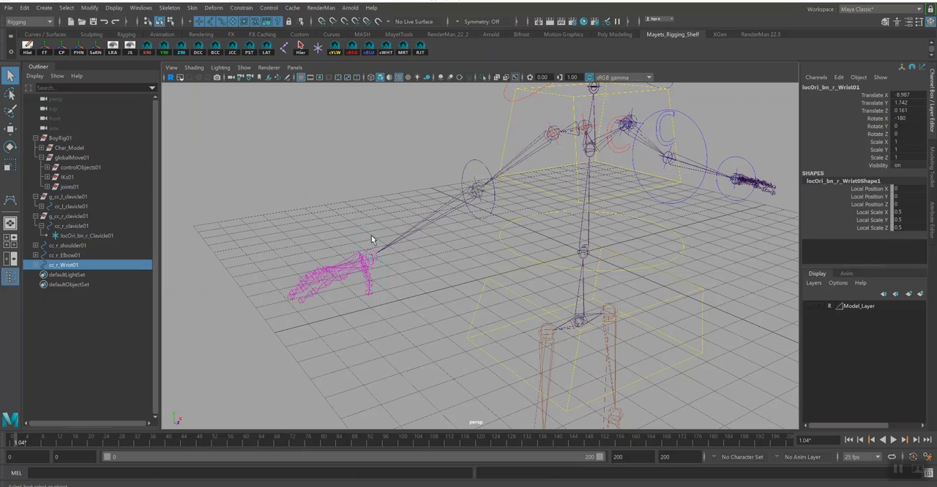
- Test-rotate cc_r_Wrist01 to check that the right hand follows, and undo the rotation
click(378, 231)
key(e)
drag(379, 233, 378, 246)
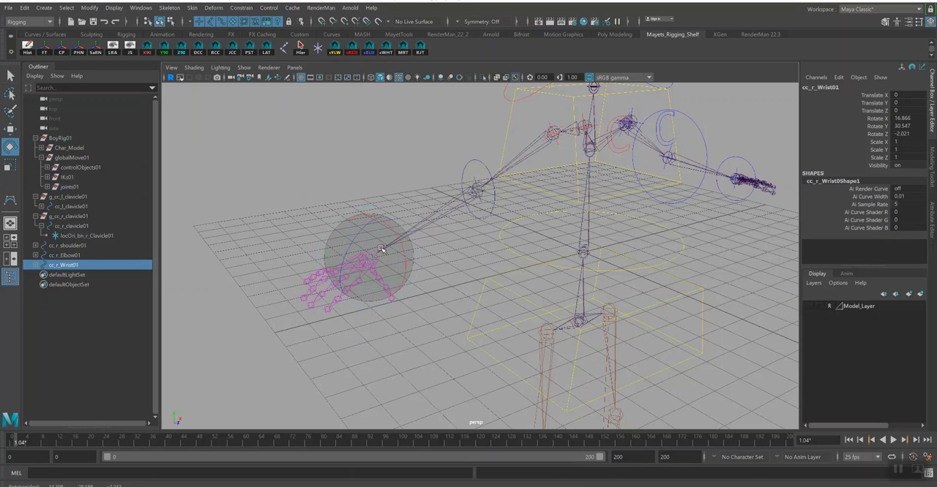
key(ctrl+z)
key(q)
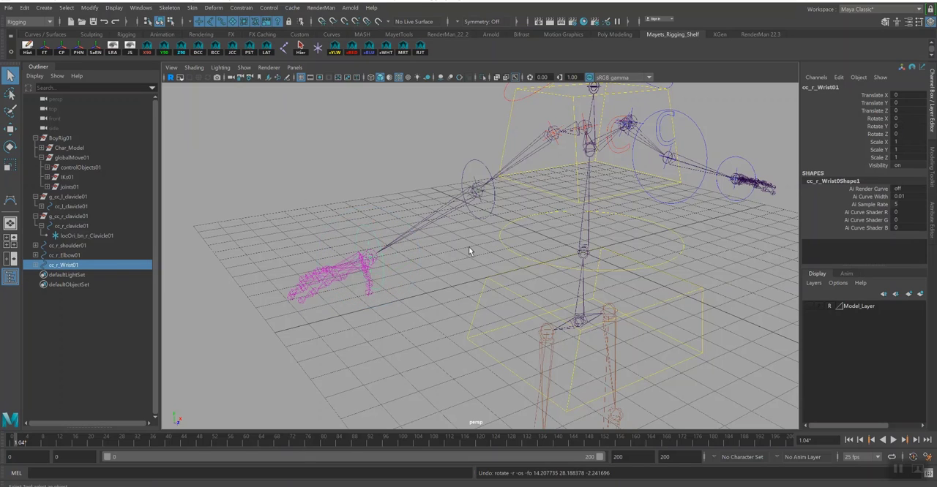
- Select all CVs of cc_r_Elbow01, show Model_Layer for comparison and scale the curve up in side view until it encloses the sleeve
click(480, 170)
click(808, 306)
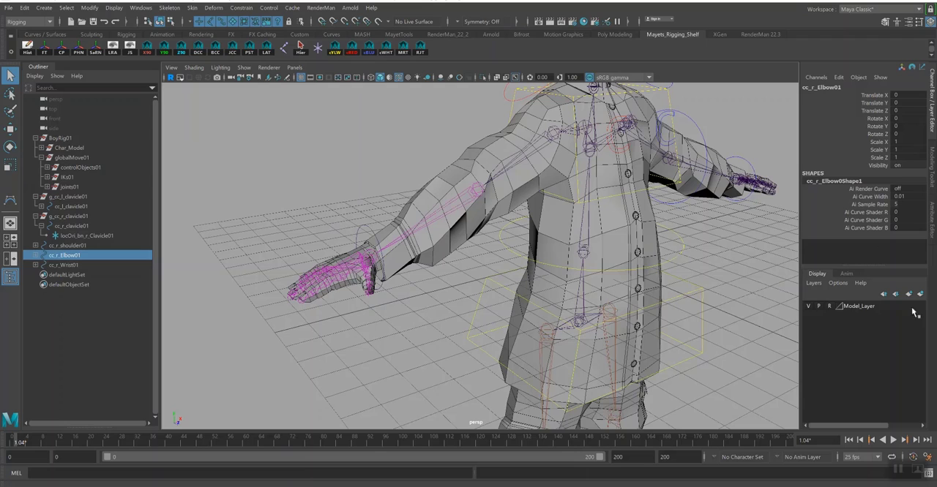
click(808, 306)
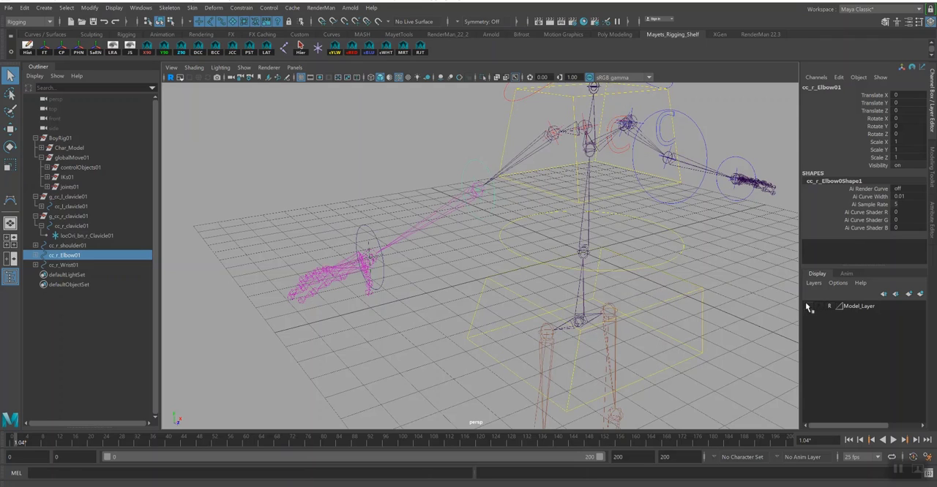
click(170, 22)
drag(419, 130, 526, 227)
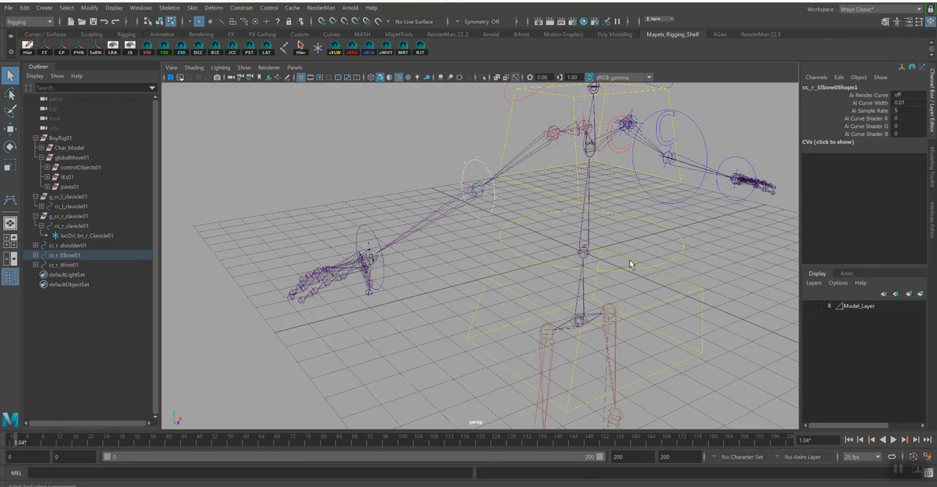
click(808, 307)
key(w)
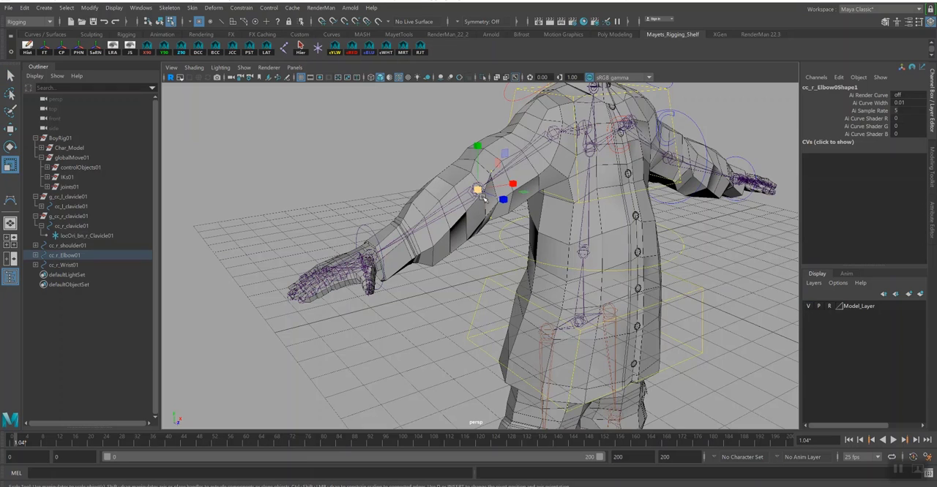
key(space)
drag(516, 208, 549, 209)
alt+middle_drag(554, 229, 598, 155)
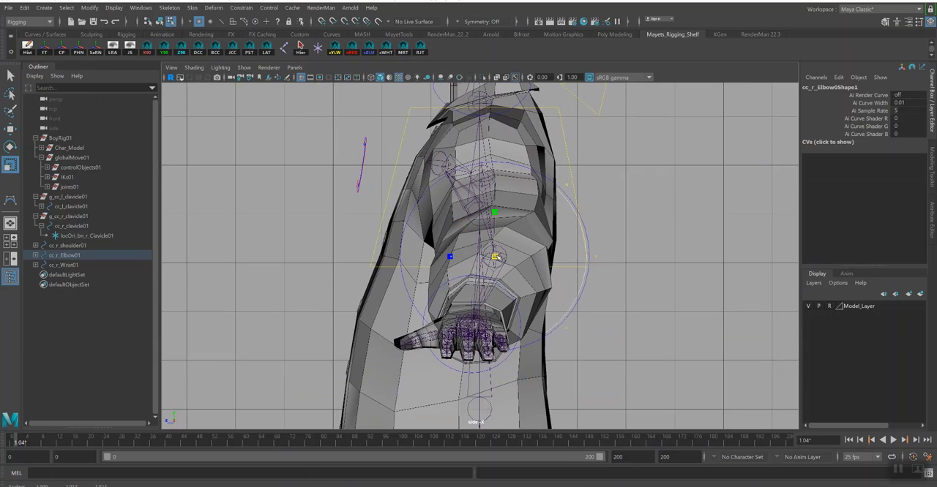
drag(496, 256, 499, 256)
key(space)
drag(641, 264, 644, 244)
alt+drag(581, 226, 588, 225)
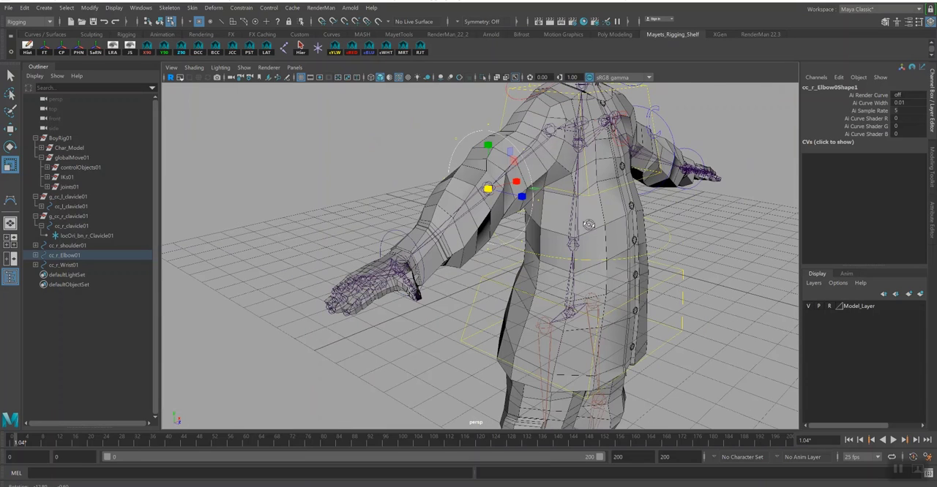
- Return to object selection, colour cc_r_Elbow01 red and hide Model_Layer again
click(159, 21)
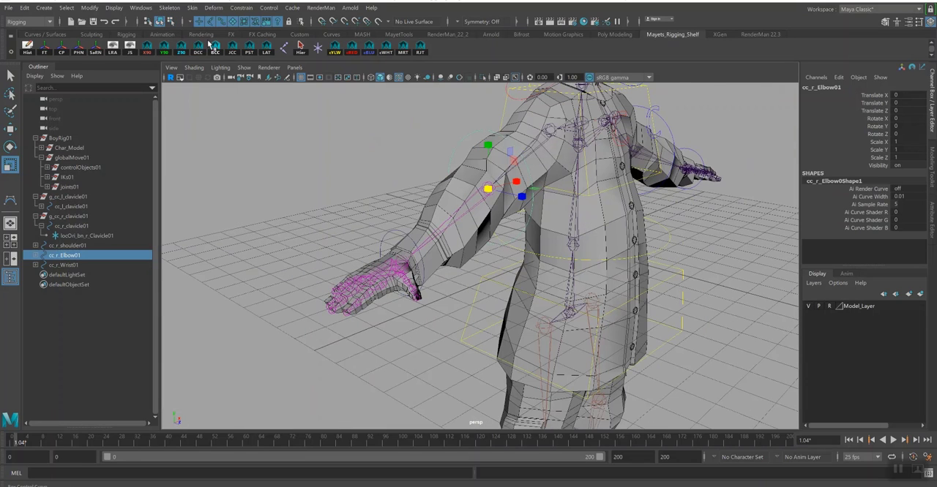
key(q)
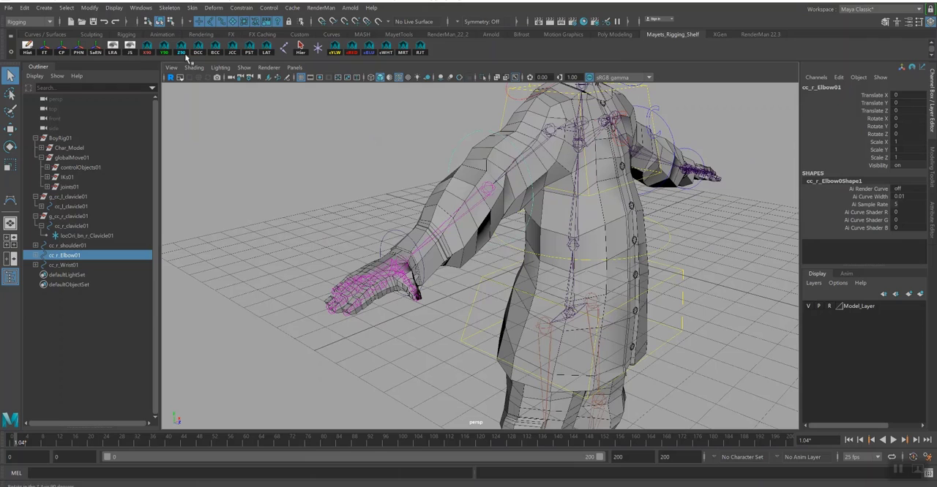
click(808, 306)
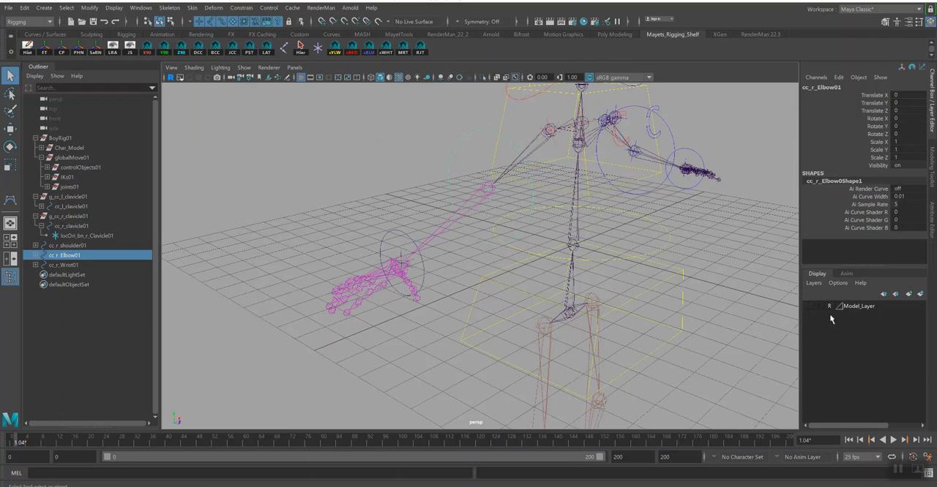
click(467, 277)
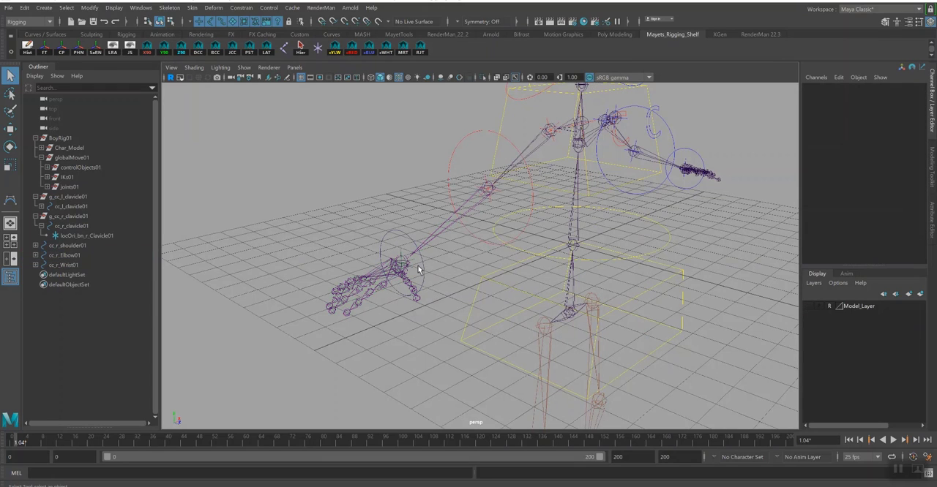
- Parent the wrist control cc_r_Wrist01 under the elbow control cc_r_Elbow01
click(420, 272)
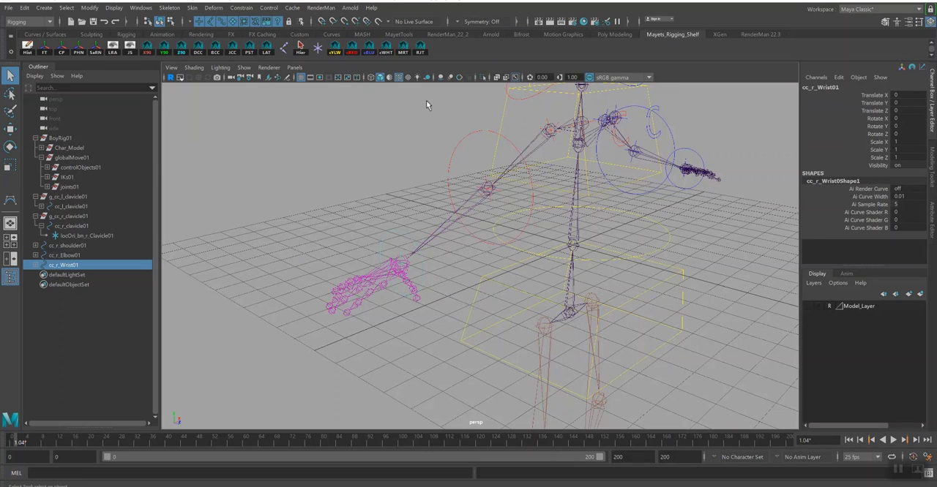
shift+click(459, 158)
key(p)
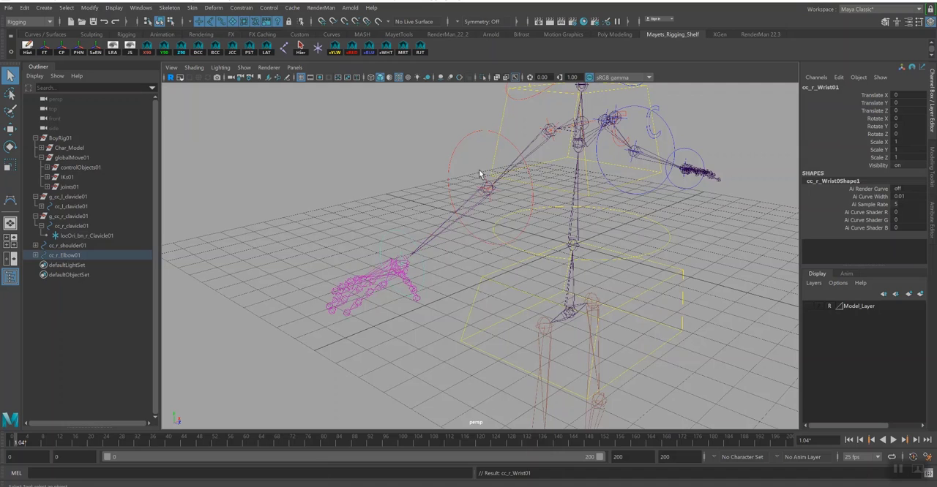
- Parent the elbow control cc_r_Elbow01 under the shoulder control cc_r_shoulder01
alt+drag(460, 162, 393, 196)
click(413, 216)
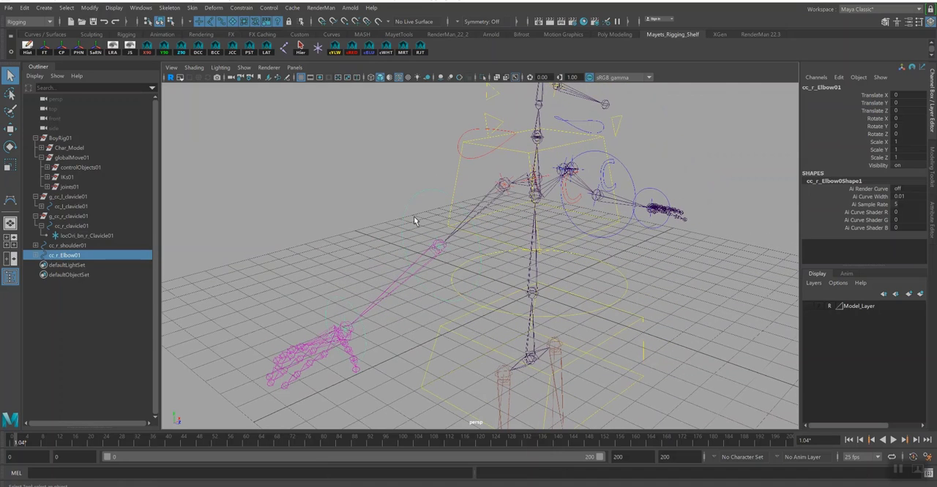
shift+click(480, 155)
key(p)
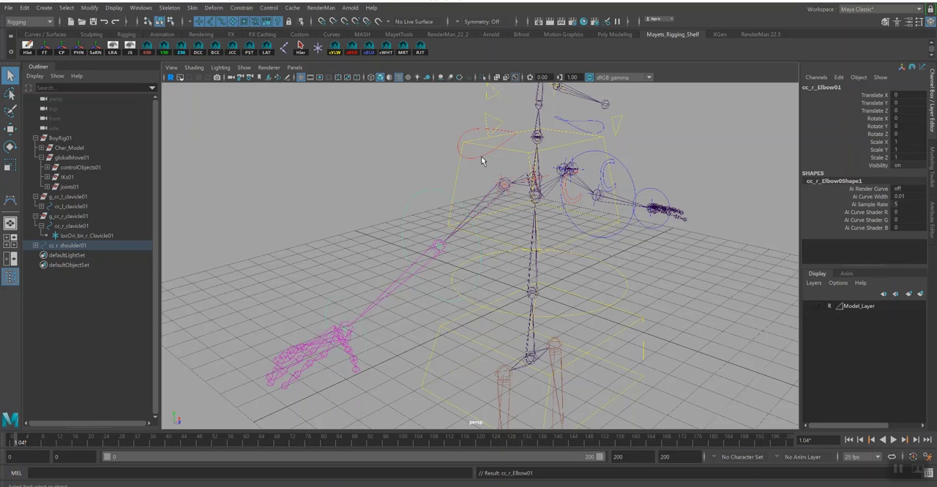
- Parent the shoulder control cc_r_shoulder01 under cc_r_clavicle01 and save the scene, accepting the student version notice
click(474, 158)
alt+drag(521, 174, 592, 236)
shift+click(579, 210)
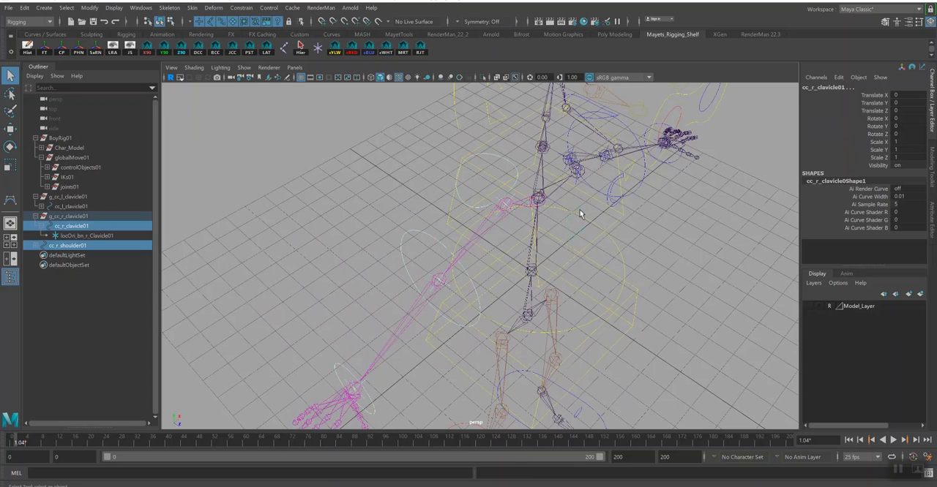
key(p)
key(ctrl+s)
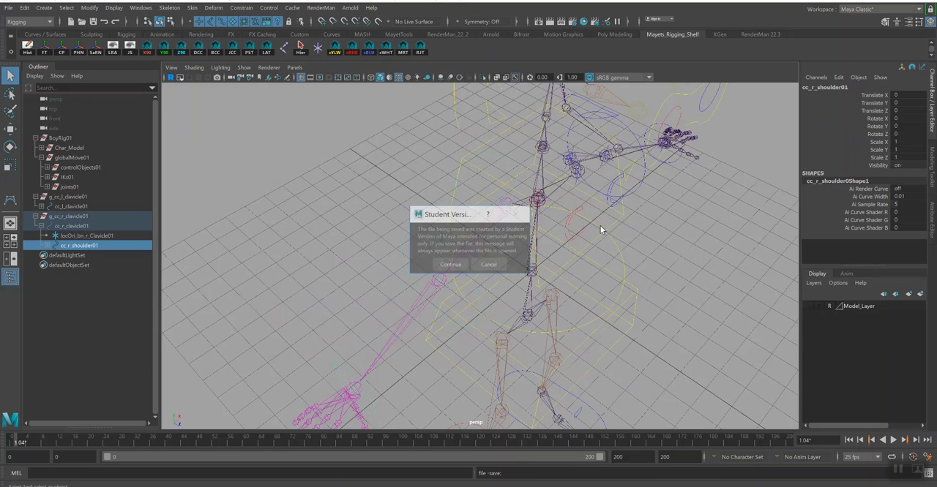
click(450, 265)
- Test-rotate cc_r_clavicle01 to check that the whole right arm follows, and undo the rotation
alt+drag(687, 351, 634, 319)
key(Up)
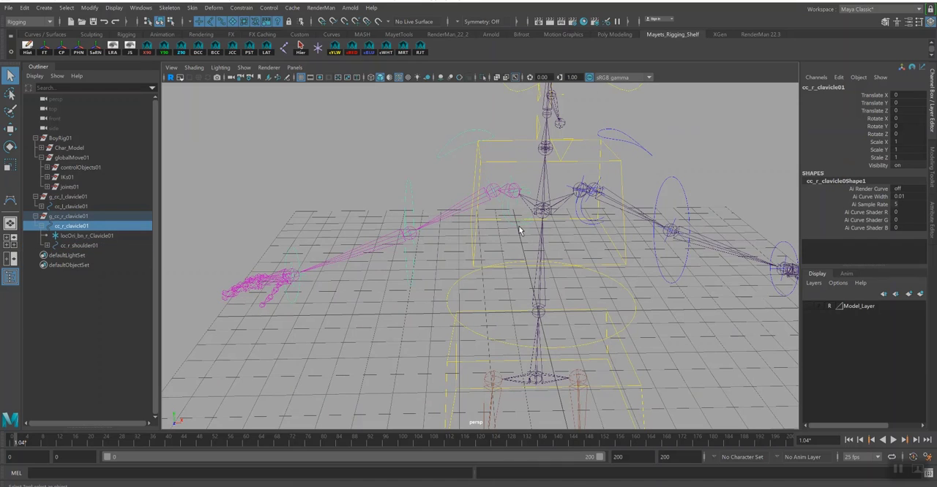
key(e)
drag(504, 204, 568, 216)
key(ctrl+z)
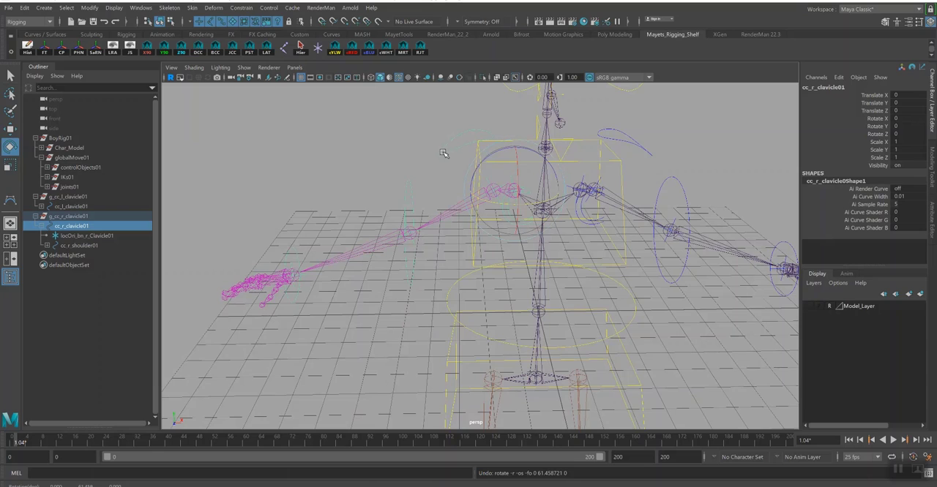
- Test-rotate cc_r_shoulder01 in Z, undo that rotation and swing the arm down about 44 degrees in Y
drag(478, 156, 528, 183)
key(ctrl+z)
click(462, 156)
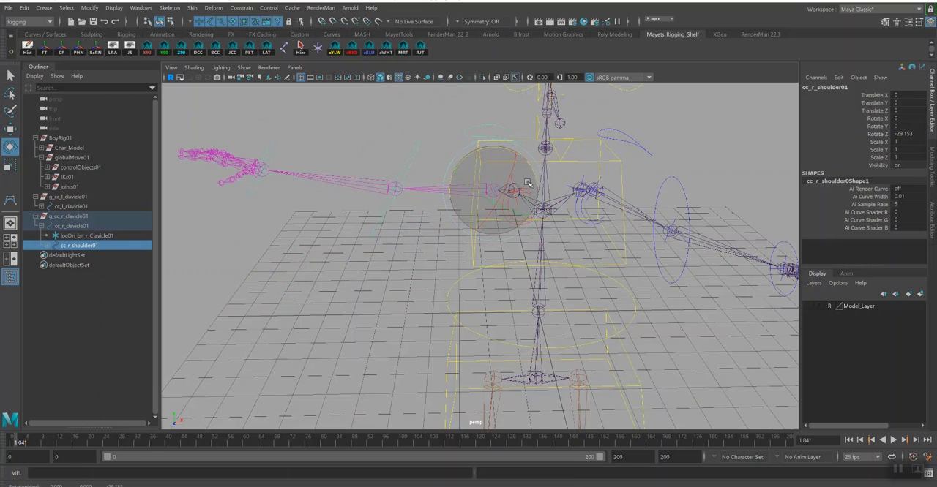
key(ctrl+z)
drag(490, 207, 525, 199)
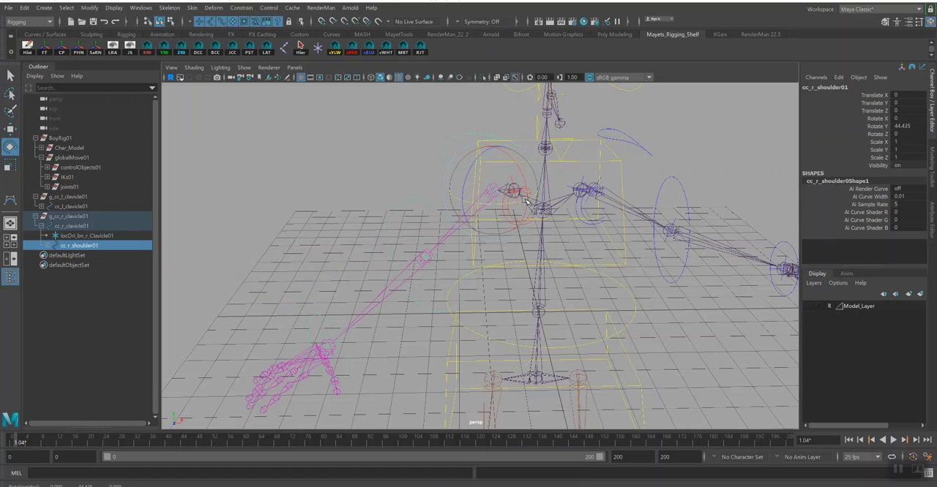
- Test-bend the right arm with cc_r_Elbow01 in Y, and reset its Rotate Y to 0
click(439, 300)
drag(436, 272, 475, 261)
click(914, 126)
text(0)
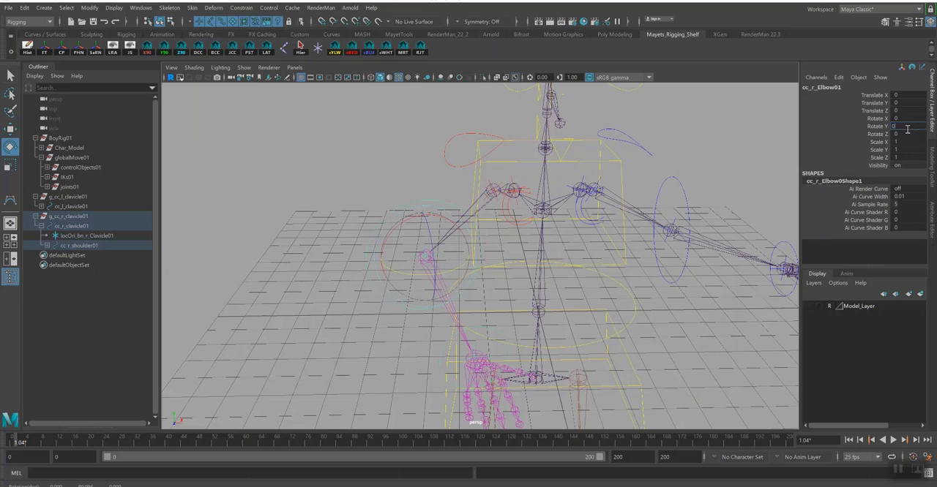
key(Return)
- Reset the Rotate Y of the right shoulder control cc_r_shoulder01 to 0
click(458, 153)
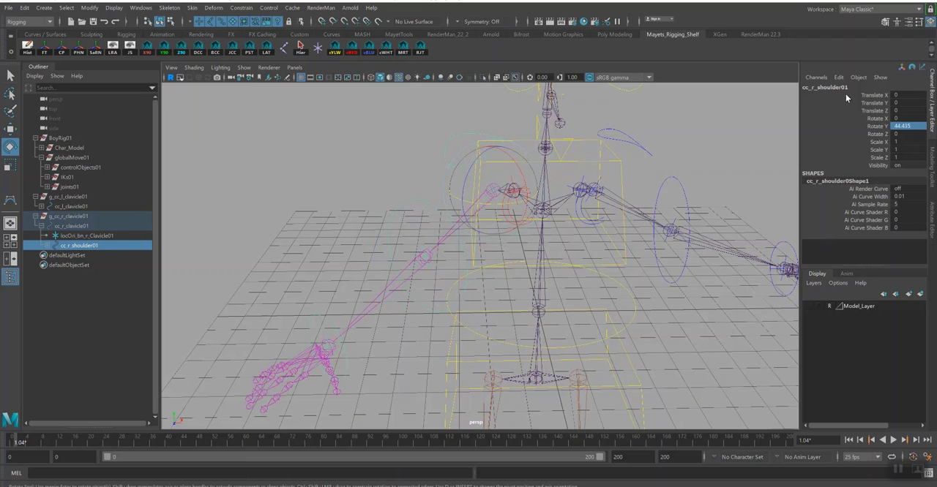
click(907, 126)
text(0)
key(Return)
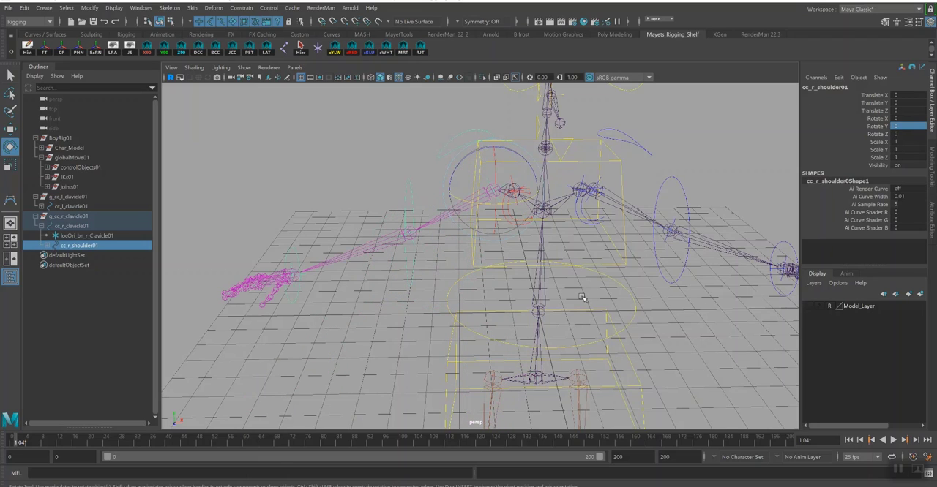
- Lock and hide the translate, scale and visibility channels of the right elbow, wrist, shoulder and clavicle controls together
alt+drag(601, 230, 379, 269)
key(q)
click(392, 260)
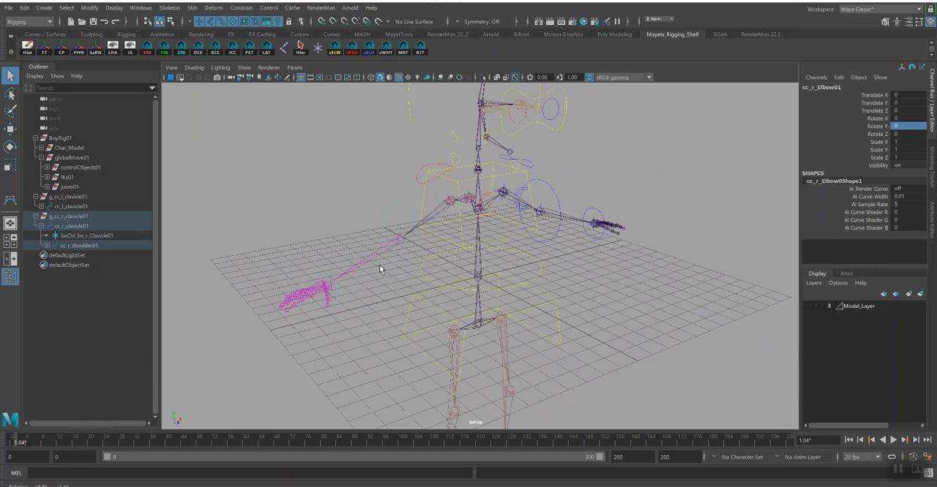
click(340, 294)
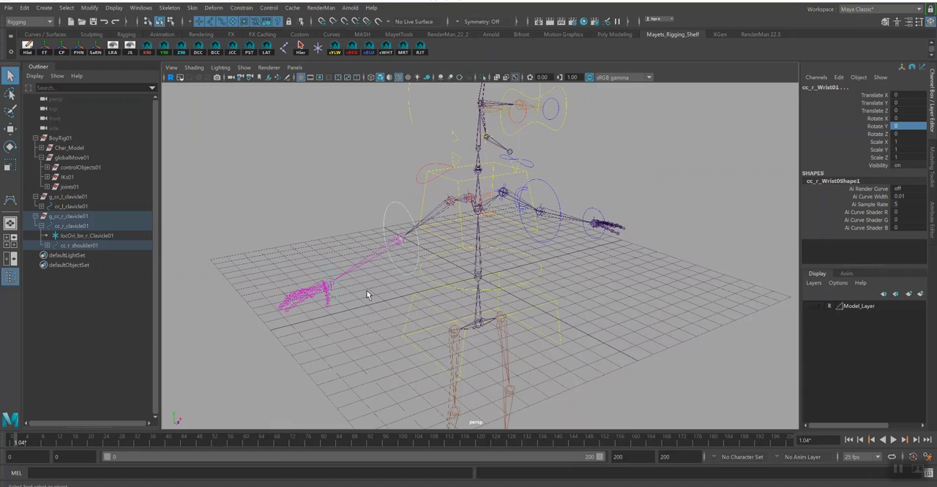
click(420, 185)
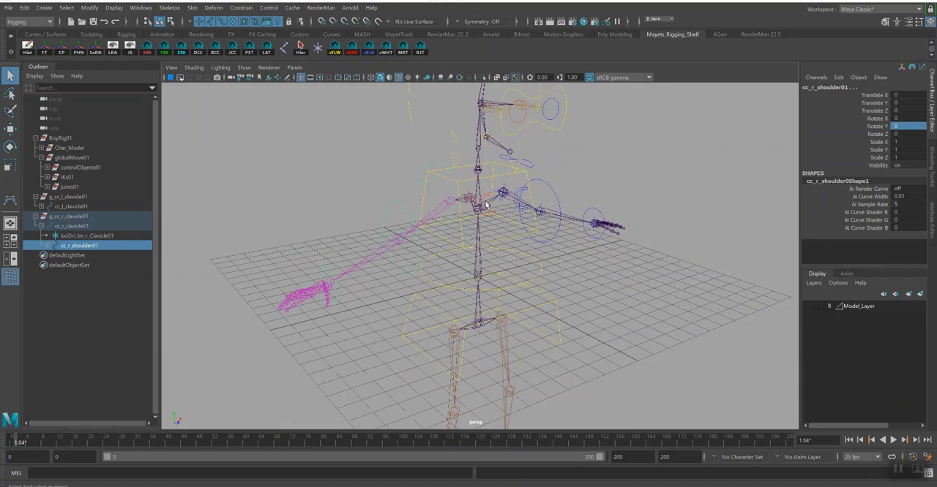
alt+drag(541, 247, 636, 254)
shift+click(501, 227)
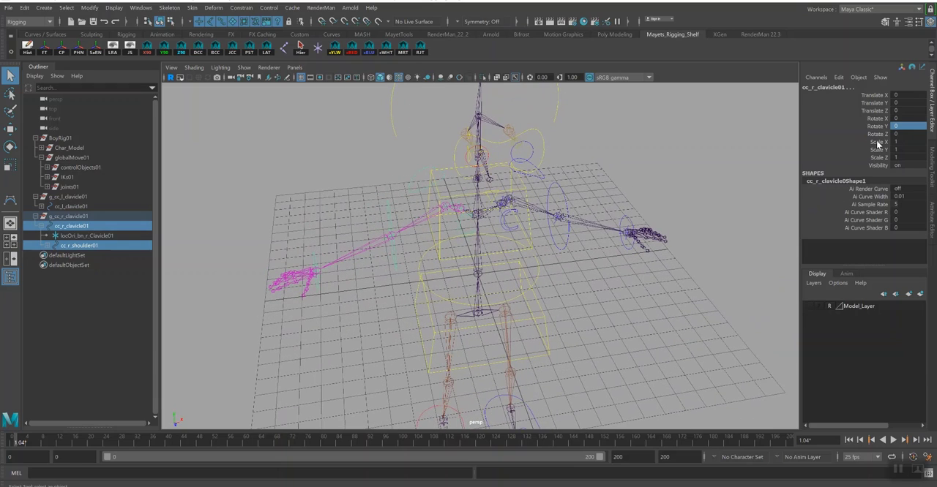
drag(883, 95, 883, 111)
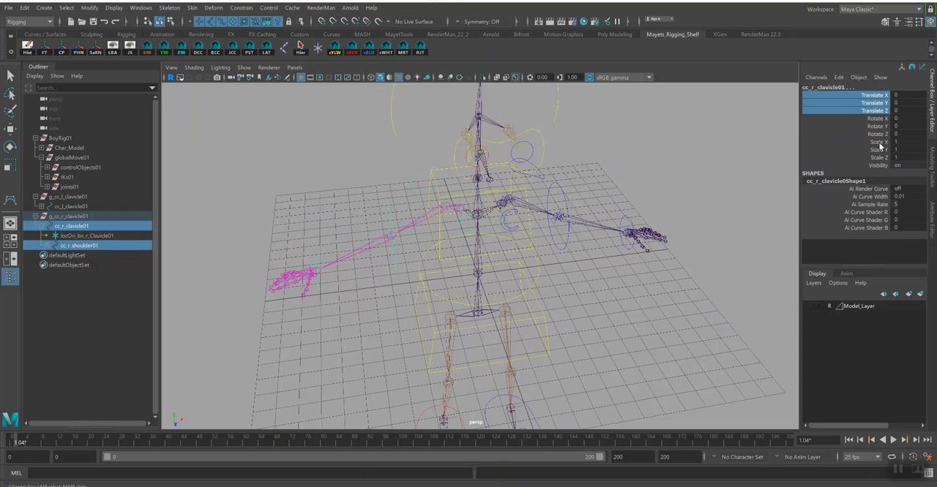
ctrl+drag(879, 143, 879, 158)
click(816, 77)
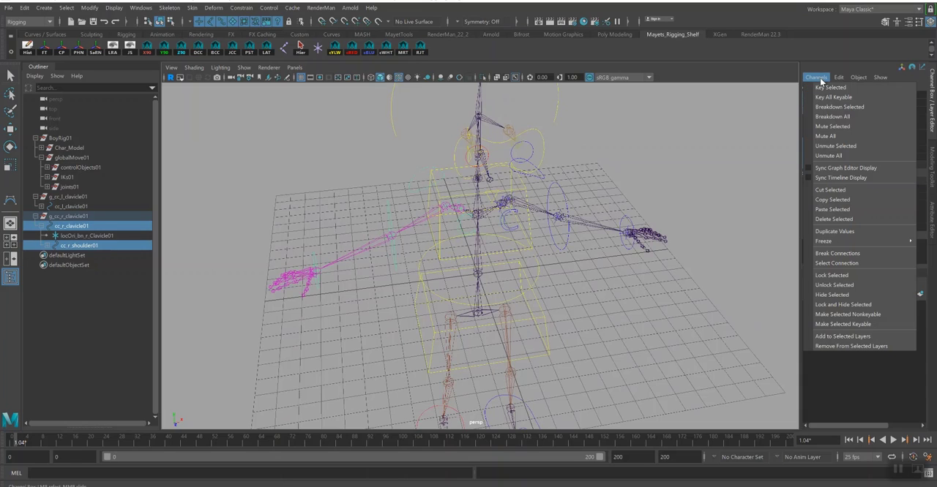
click(835, 304)
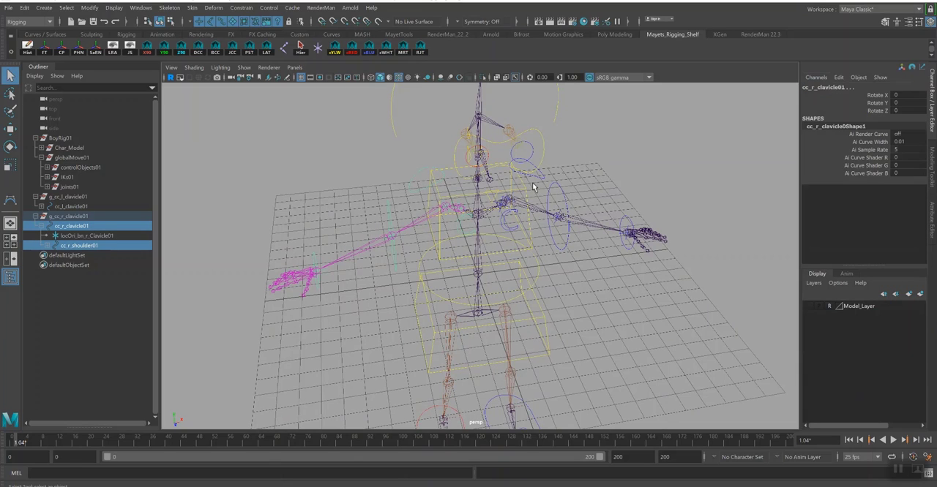
- Lock and hide the translate, scale and visibility channels of the left wrist, elbow, shoulder and clavicle controls together
click(626, 248)
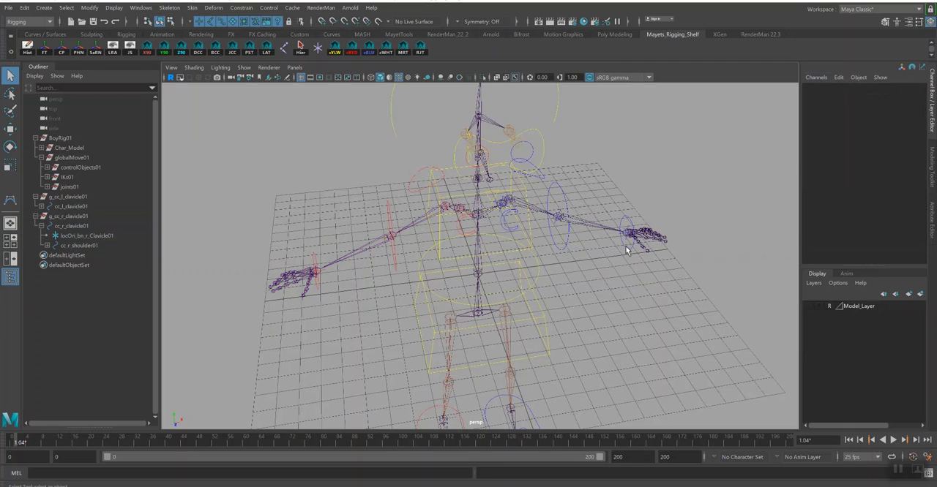
click(627, 247)
click(554, 186)
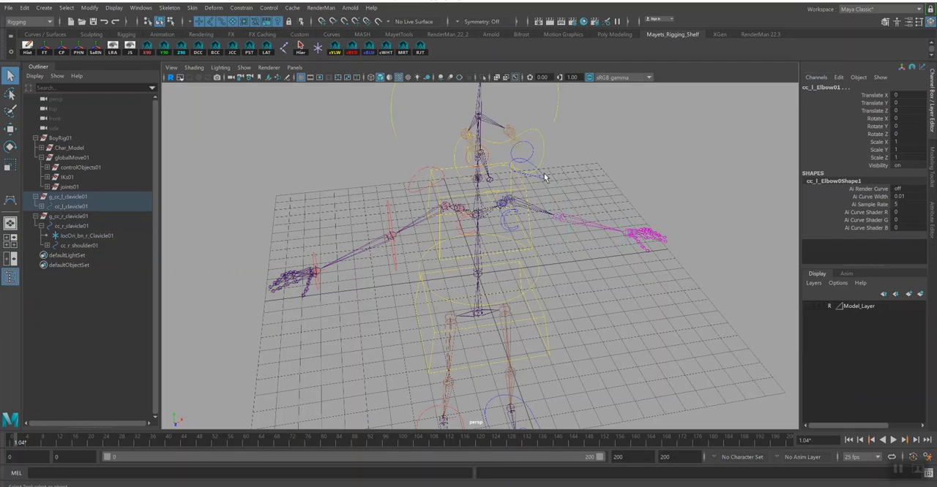
key(Up)
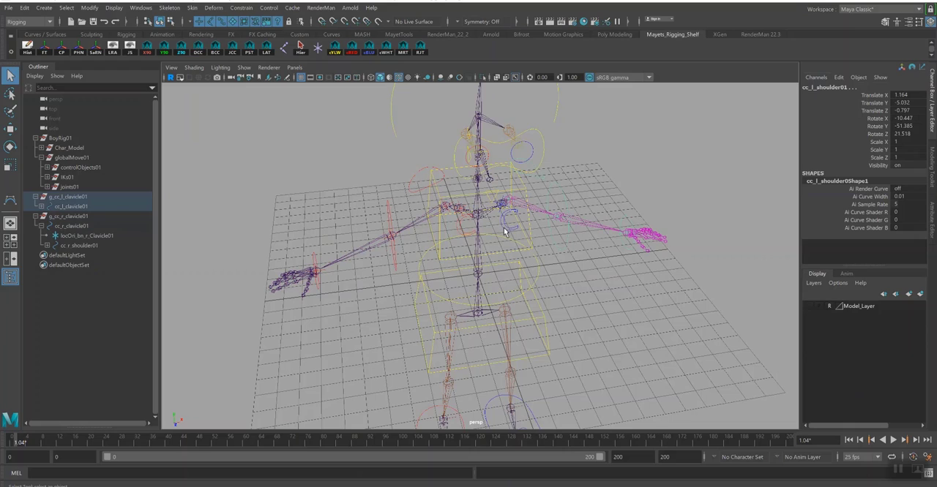
key(Up)
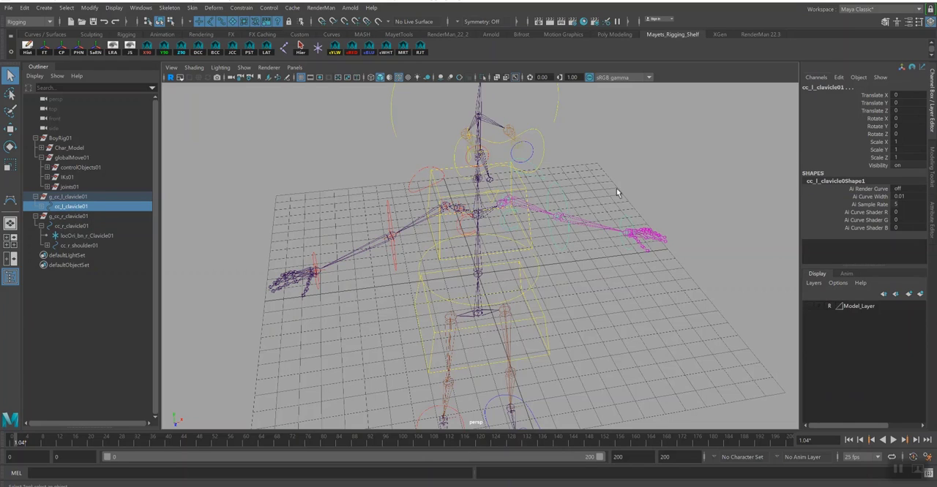
drag(877, 144, 874, 165)
ctrl+drag(874, 95, 873, 110)
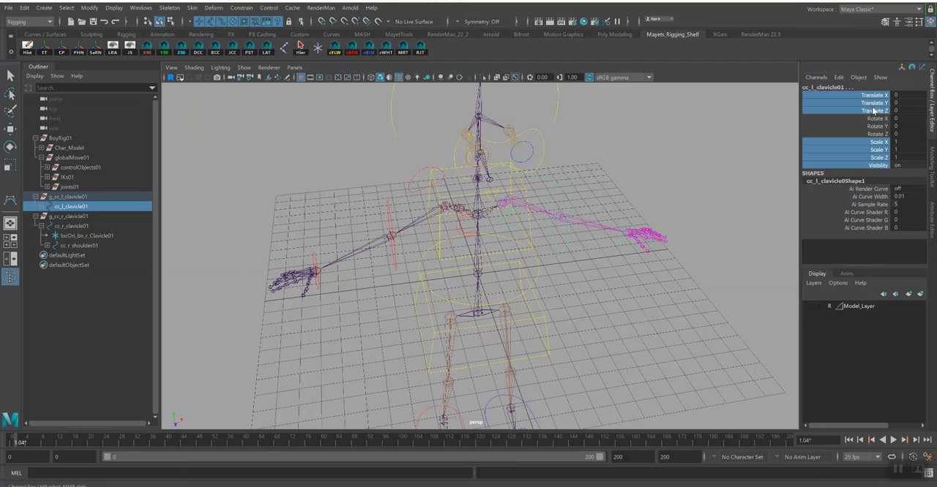
click(823, 79)
click(836, 306)
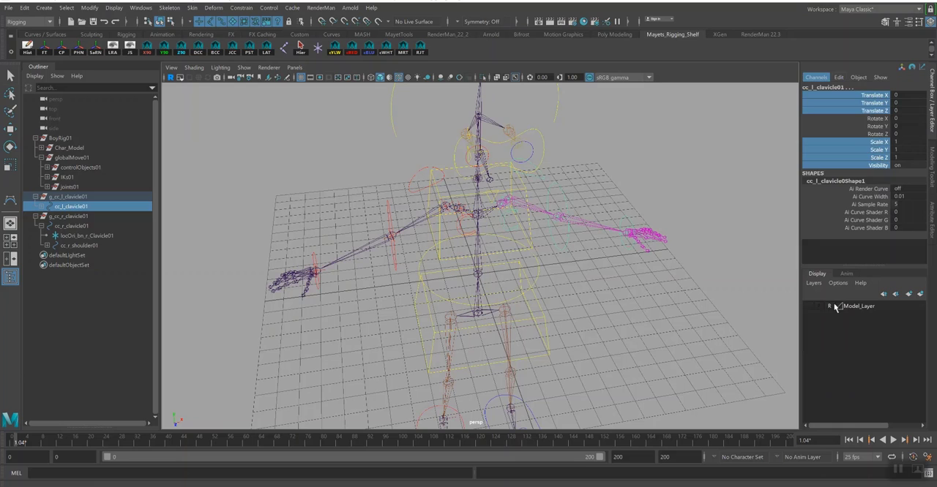
click(614, 310)
- Try to parent cc_l_clavicle01 and cc_r_clavicle01 together under cc_upperBody01, and undo the parenting
alt+drag(643, 289, 514, 249)
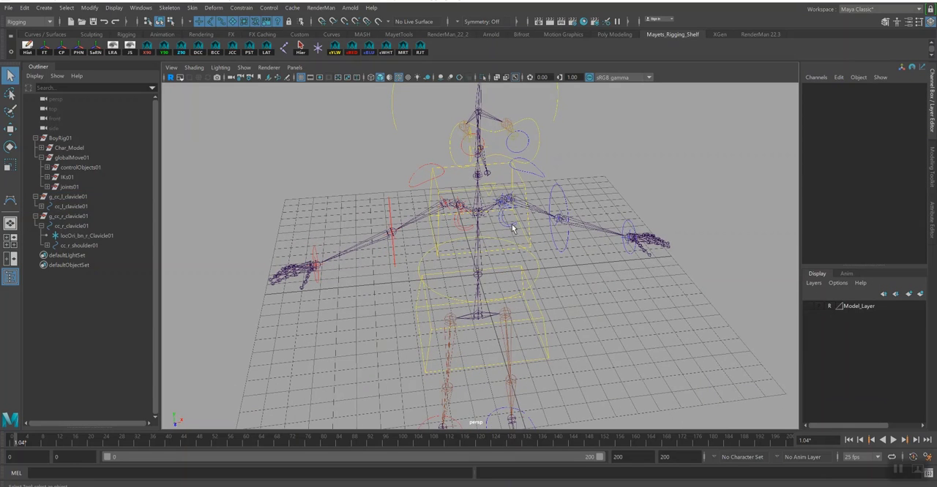
click(512, 229)
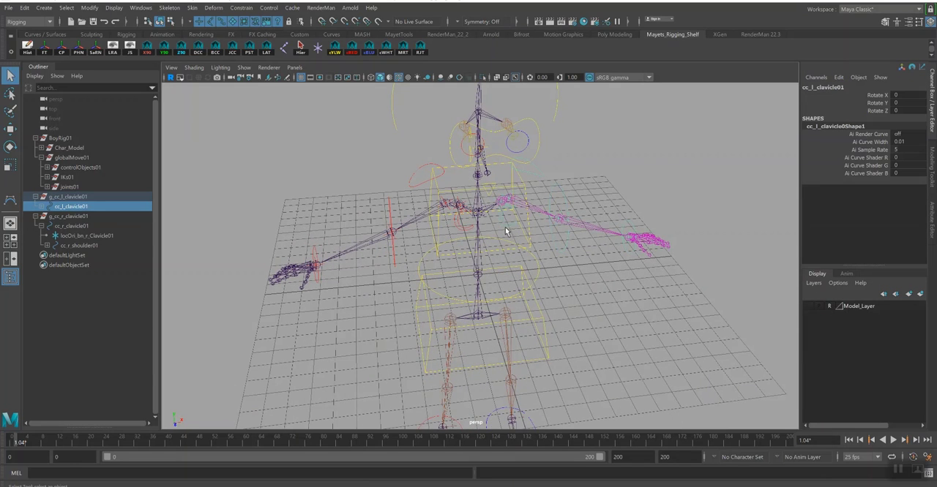
shift+click(462, 232)
alt+drag(464, 236, 507, 248)
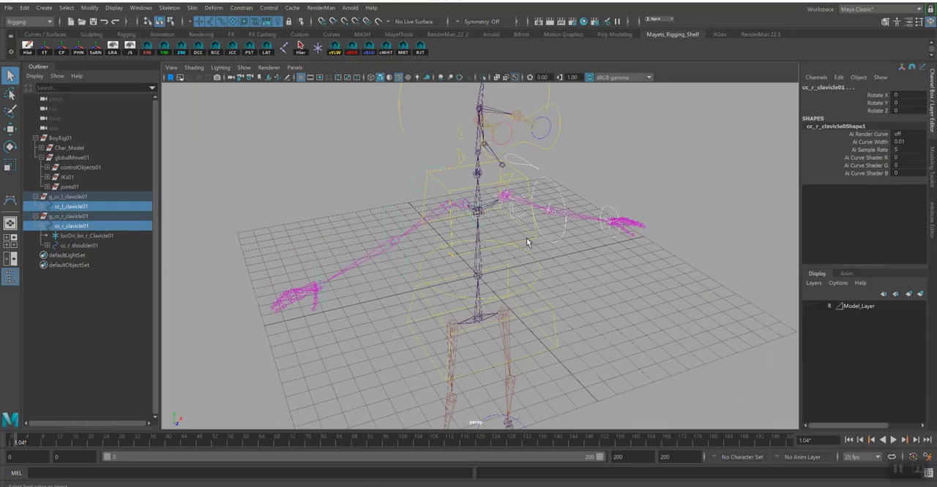
shift+click(526, 238)
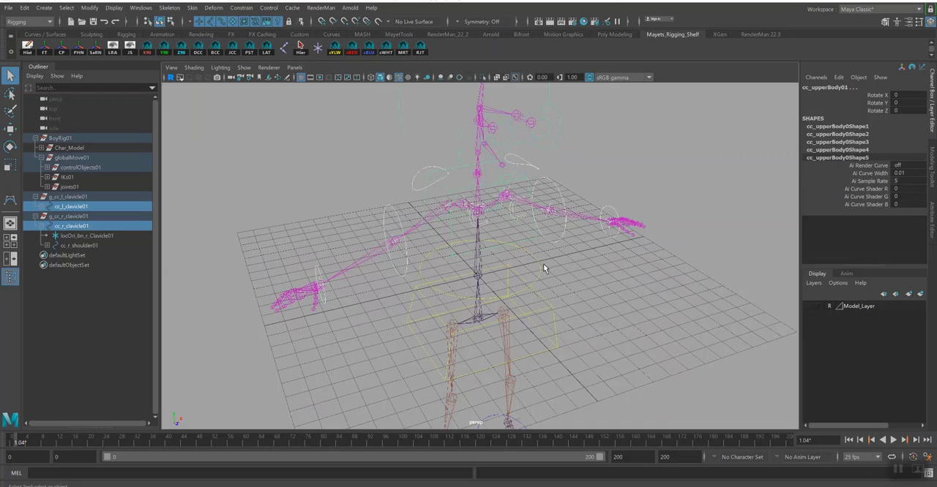
key(p)
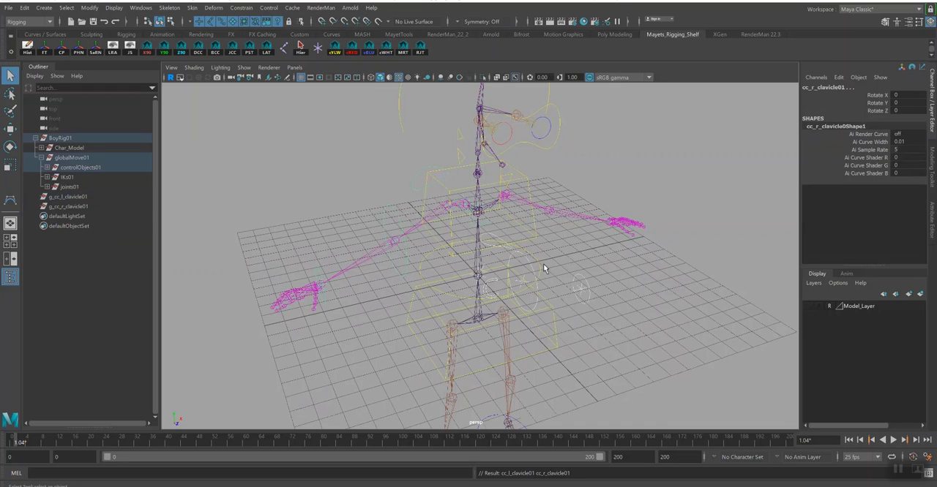
key(ctrl+z)
click(606, 247)
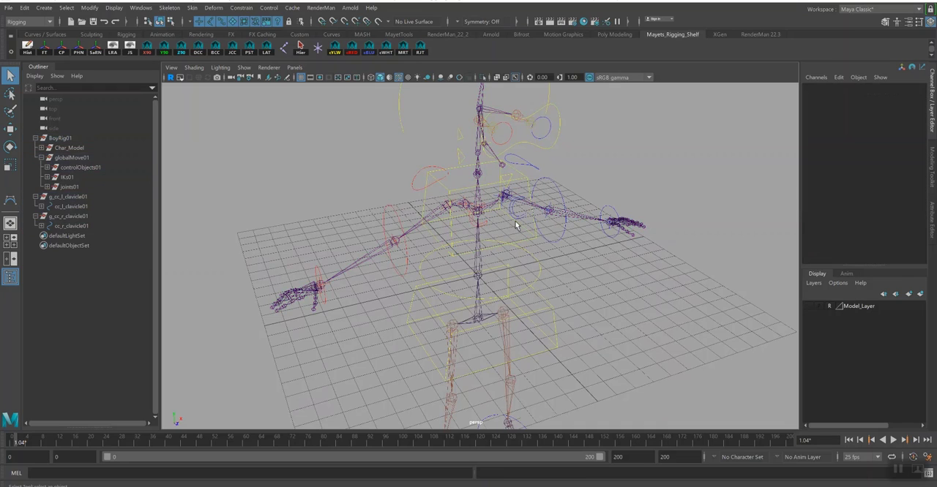
- Try to parent only the left clavicle control cc_l_clavicle01 under cc_upperBody01, and undo it
click(517, 225)
alt+drag(627, 268, 538, 240)
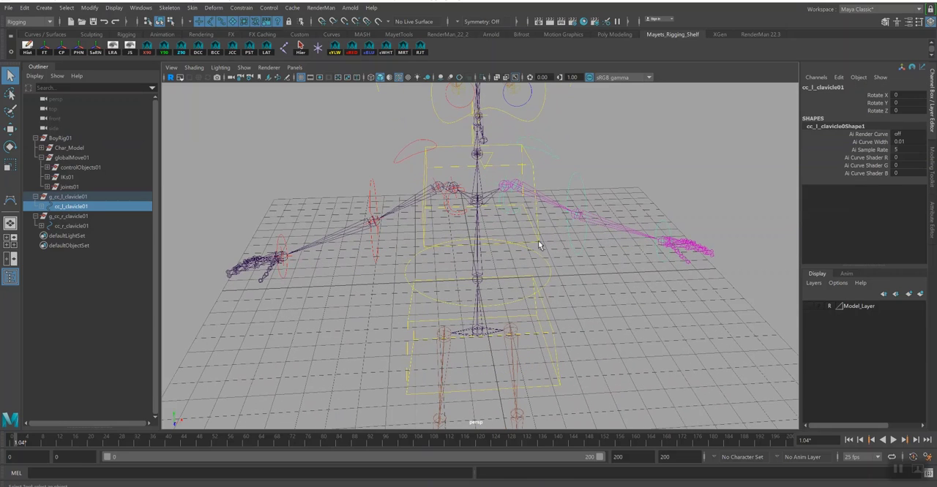
click(536, 233)
key(p)
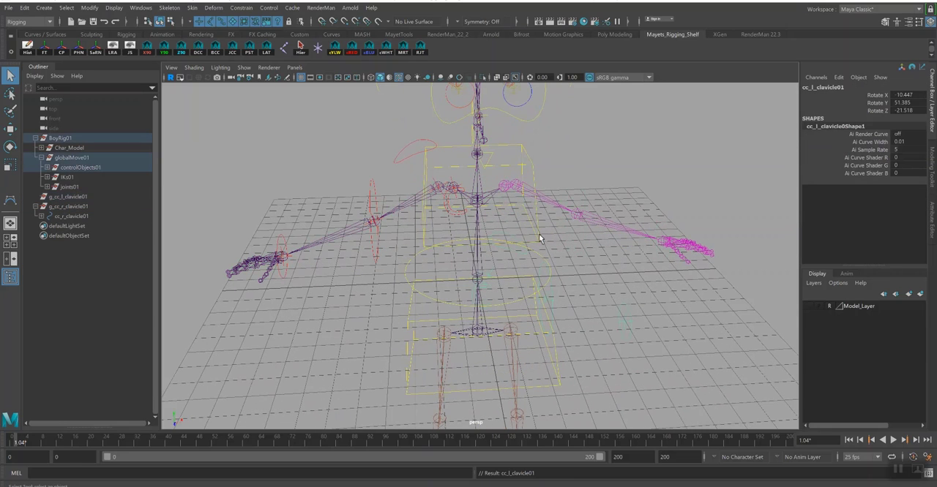
key(ctrl+z)
- Try to parent only the right clavicle control cc_r_clavicle01 under cc_upperBody01, and undo it
click(456, 214)
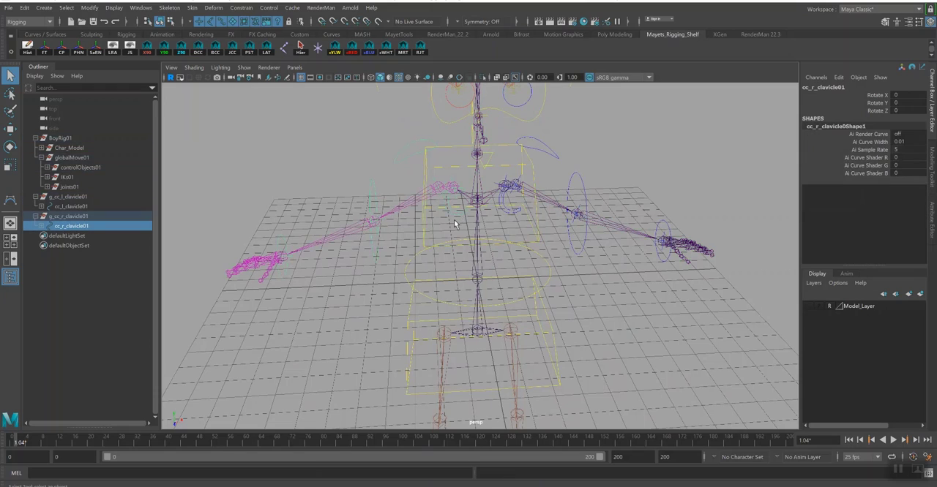
shift+click(424, 232)
key(p)
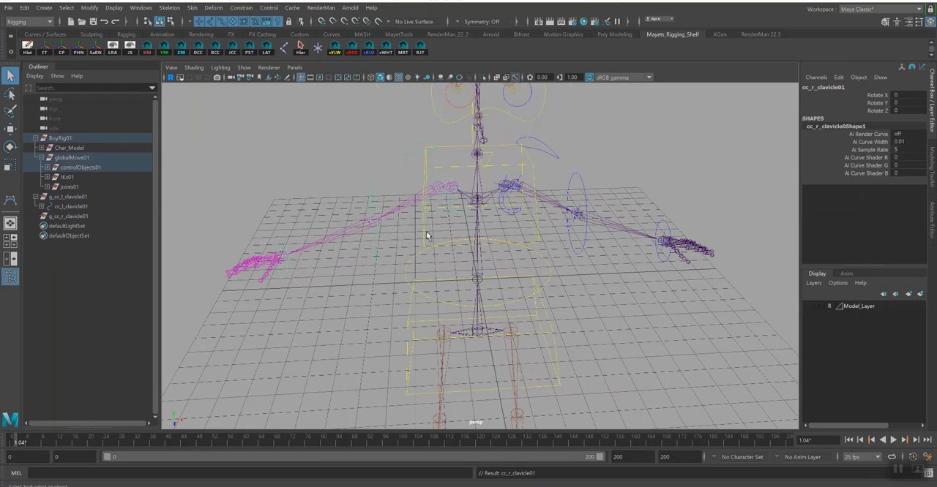
click(536, 239)
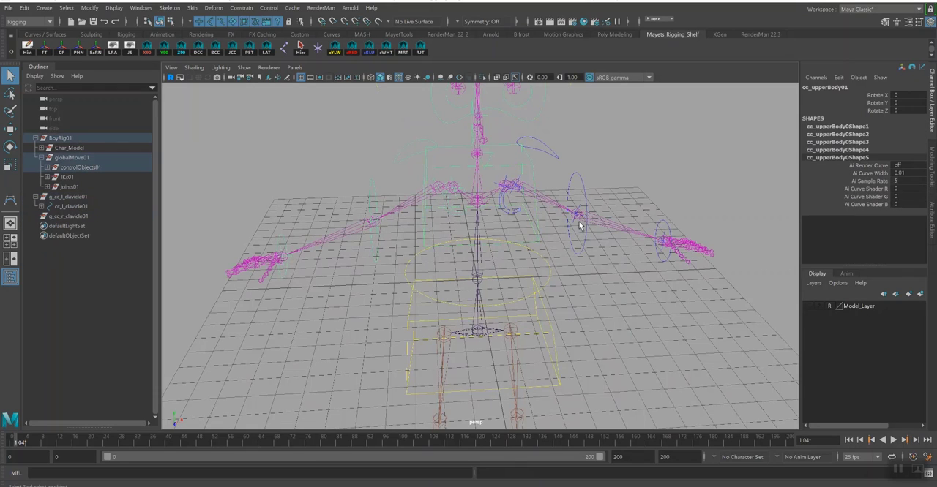
key(ctrl+z)
key(ctrl+z)
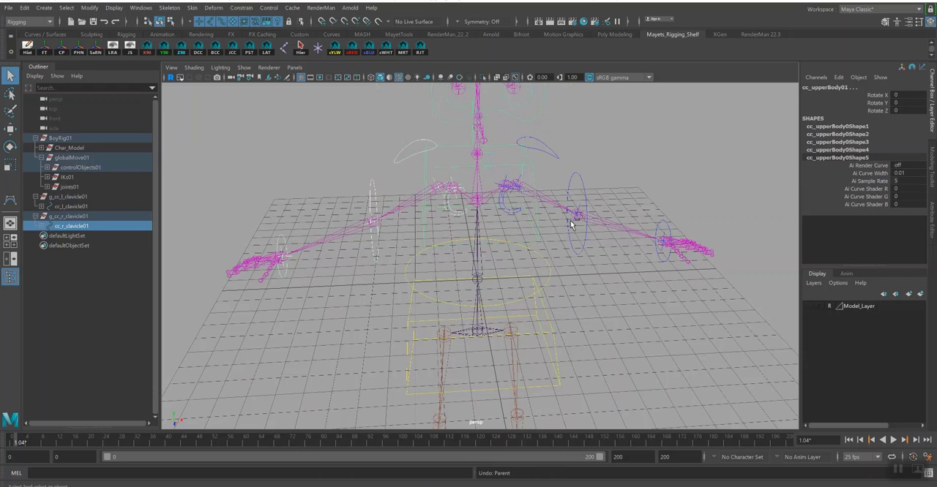
key(ctrl+z)
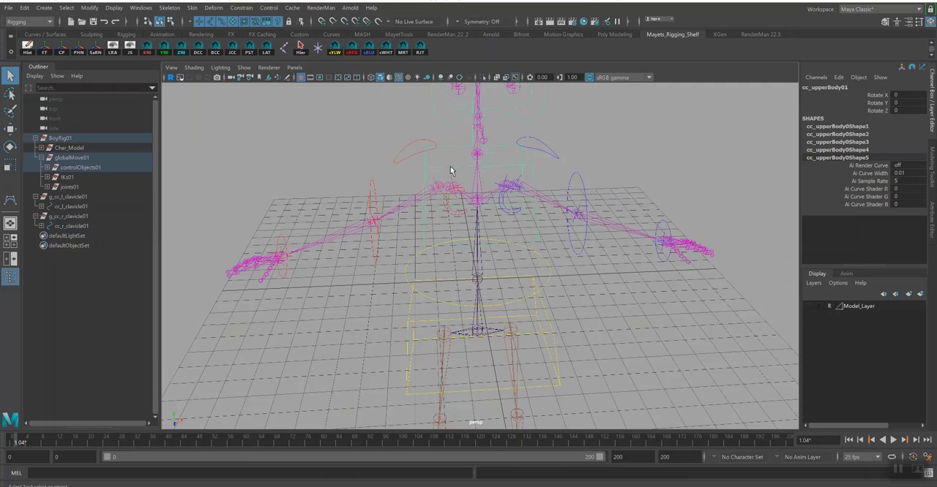
- Parent the clavicle groups g_cc_r_clavicle01 and g_cc_l_clavicle01 under the upper body control cc_upperBody01
click(66, 217)
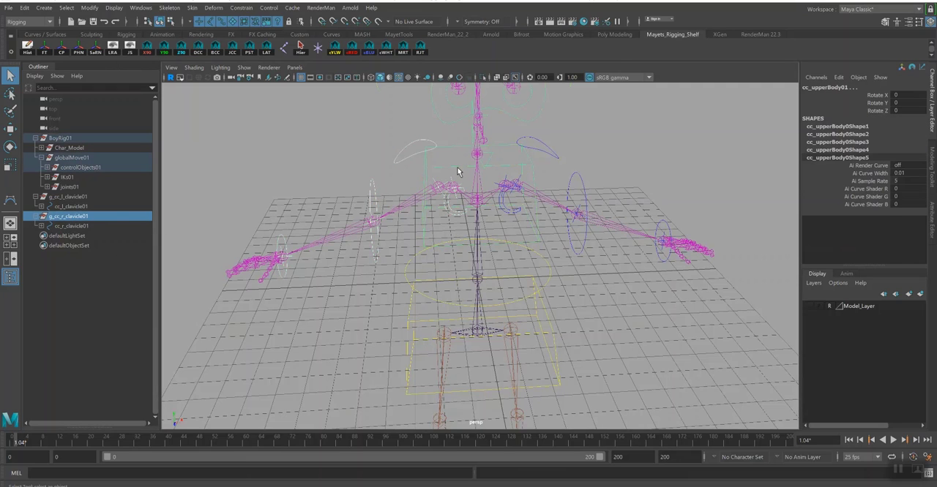
key(p)
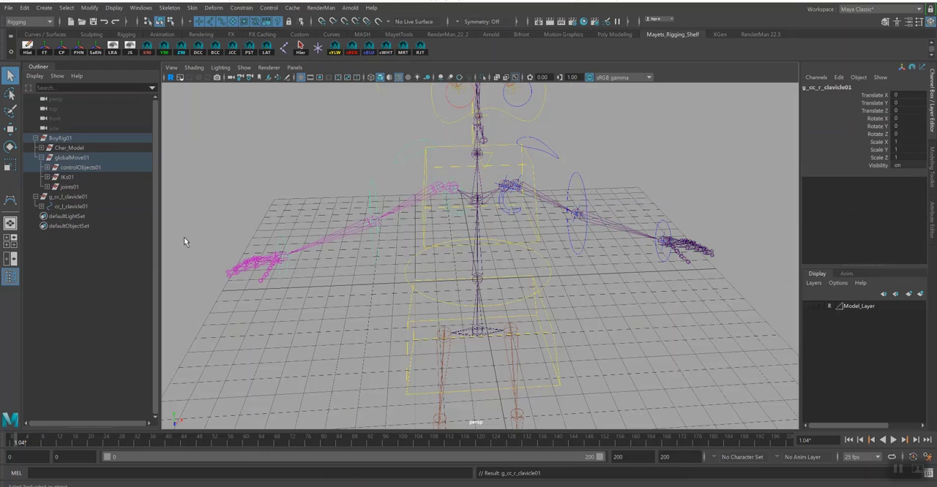
click(84, 197)
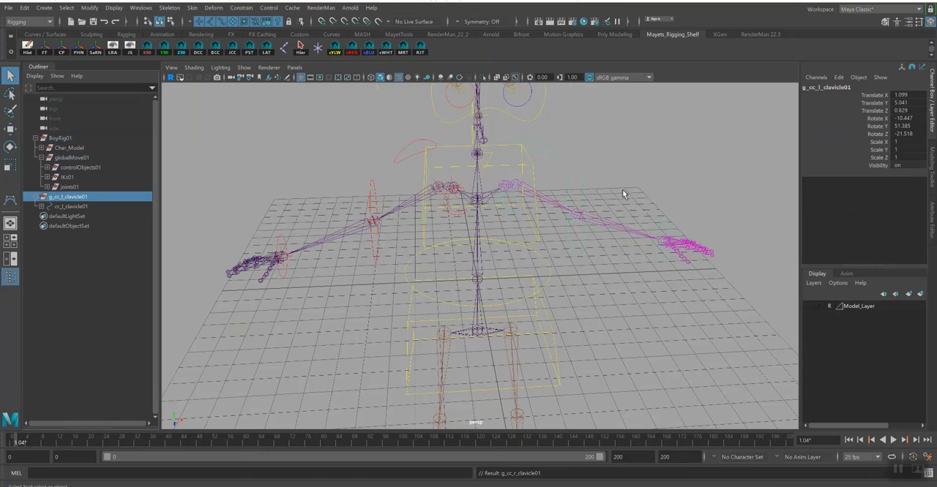
shift+click(505, 169)
key(p)
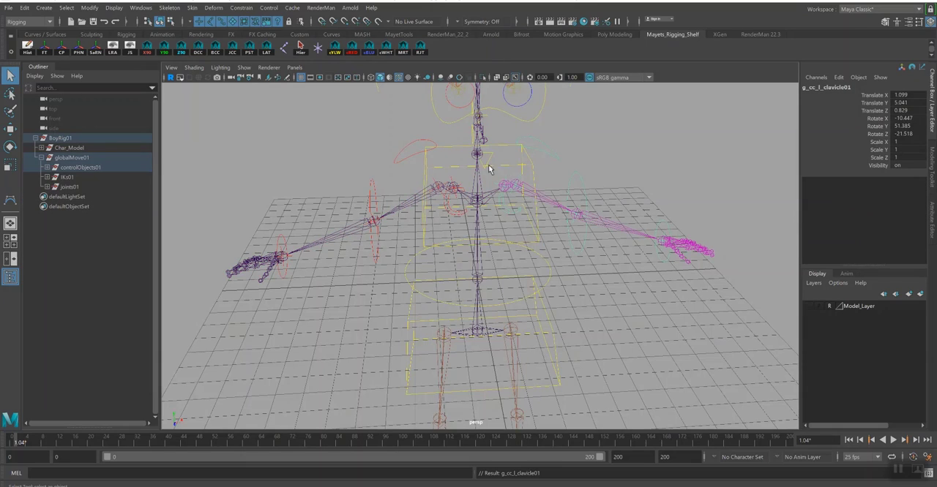
alt+drag(490, 170, 577, 289)
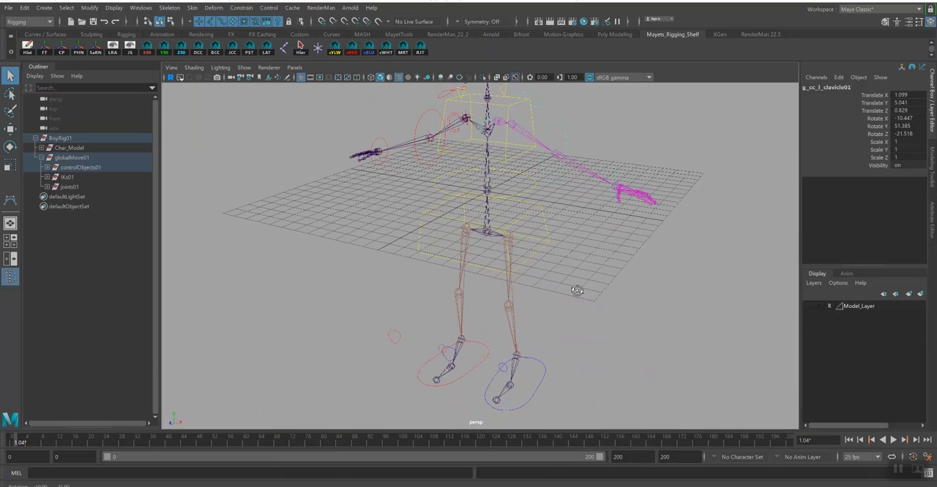